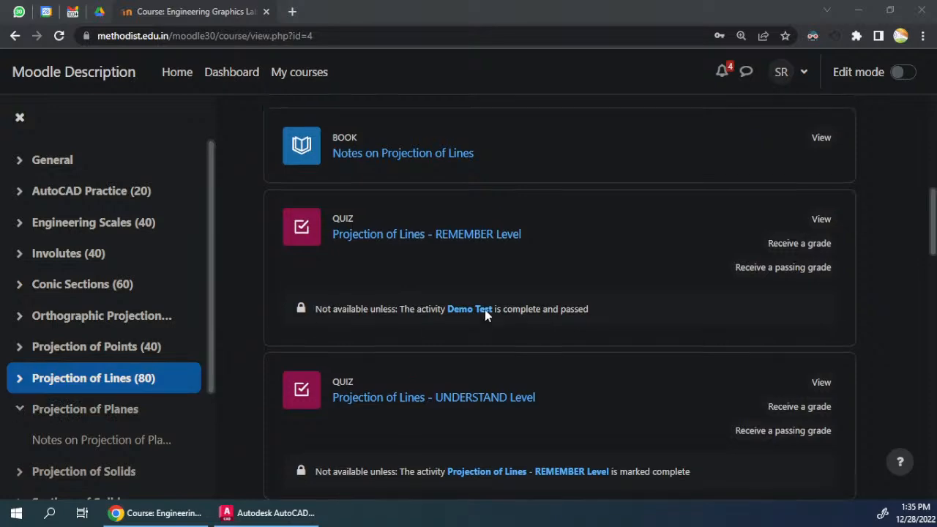
# Step: Look through the course's Projection of Lines section and its list of quizzes
pyautogui.scroll(-5, 486, 315)
pyautogui.scroll(3, 485, 315)
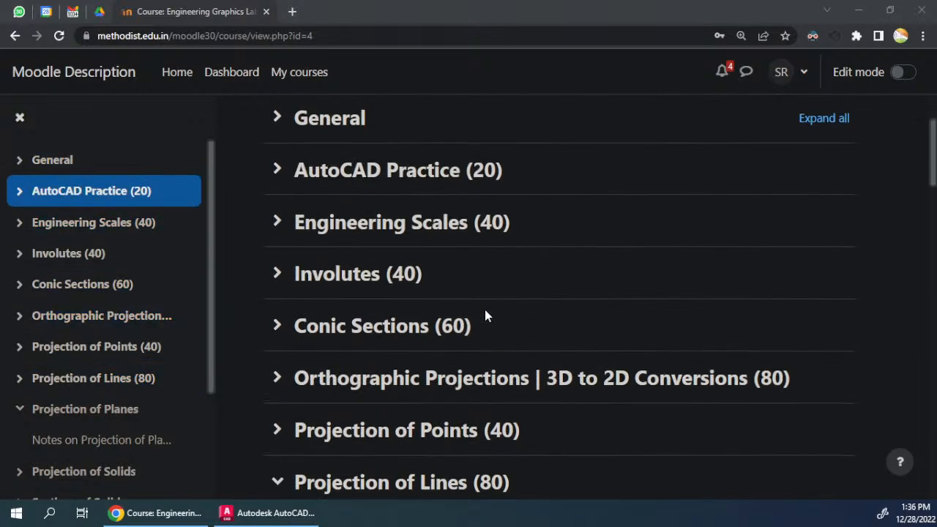
pyautogui.scroll(-3, 557, 388)
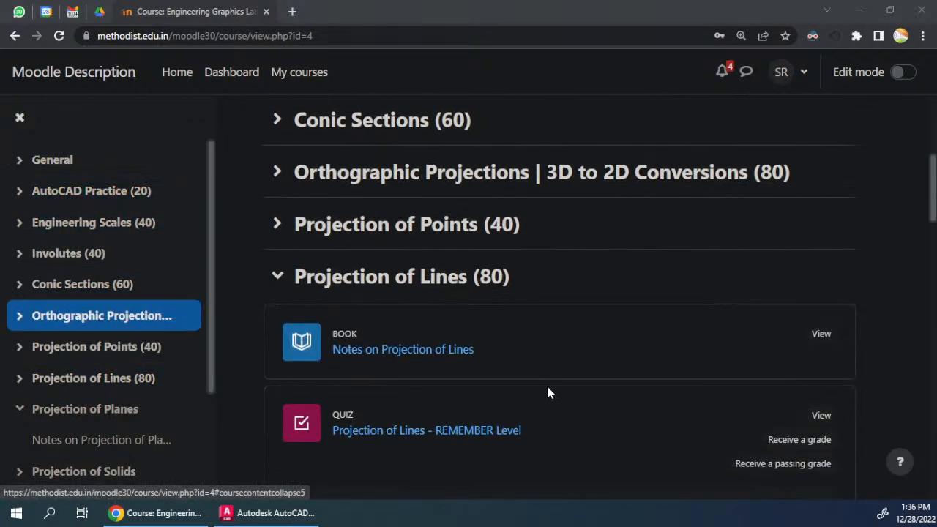
pyautogui.scroll(4, 379, 261)
pyautogui.scroll(-6, 381, 265)
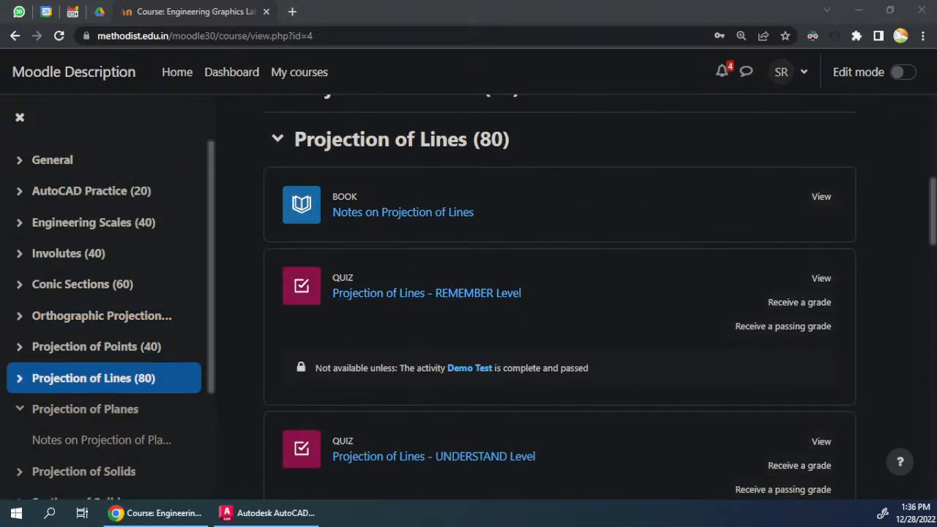
pyautogui.scroll(-2, 437, 324)
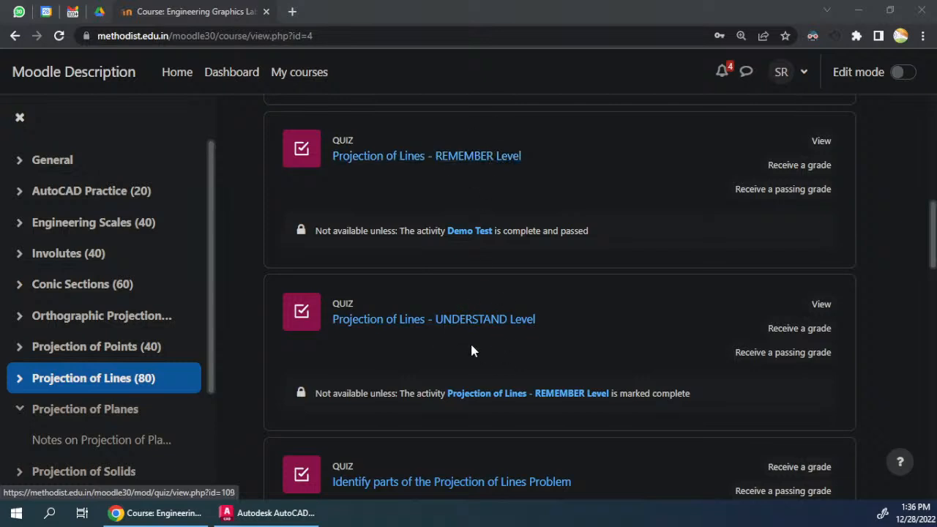
pyautogui.scroll(-3, 459, 331)
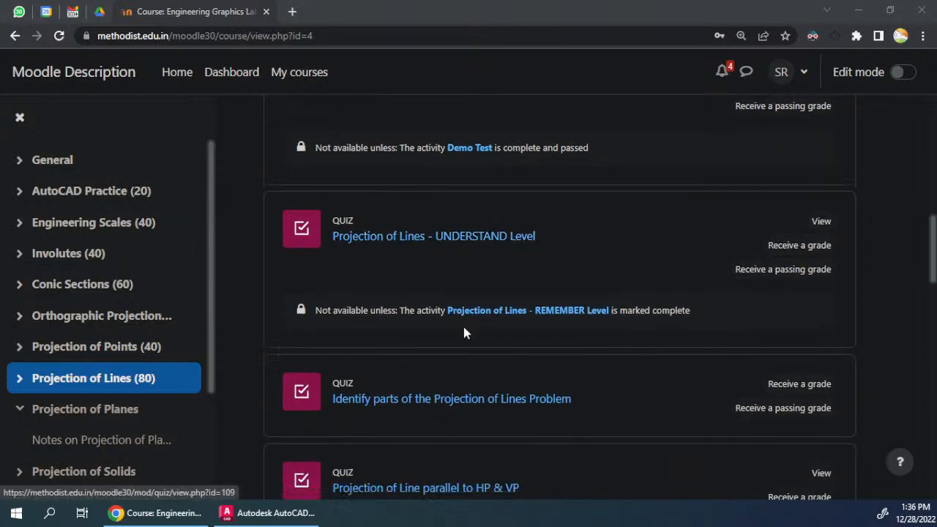
pyautogui.scroll(-2, 480, 369)
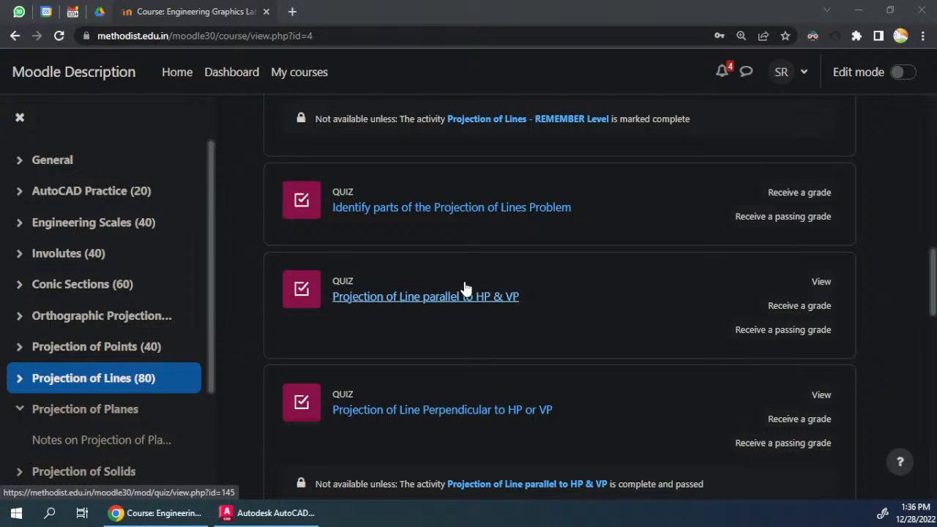
pyautogui.scroll(-1, 427, 306)
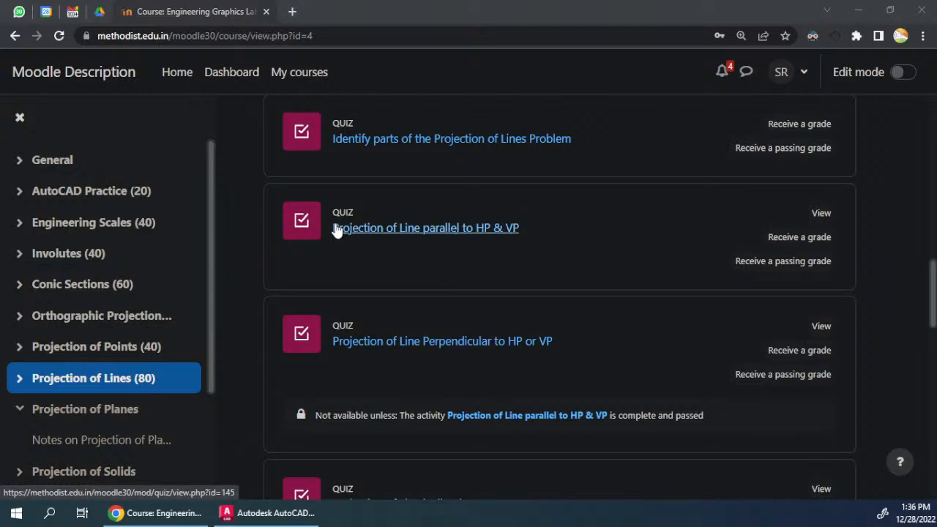
# Step: Open the quiz "Projection of Line parallel to HP & VP" and start its preview at Question 1
pyautogui.click(459, 230)
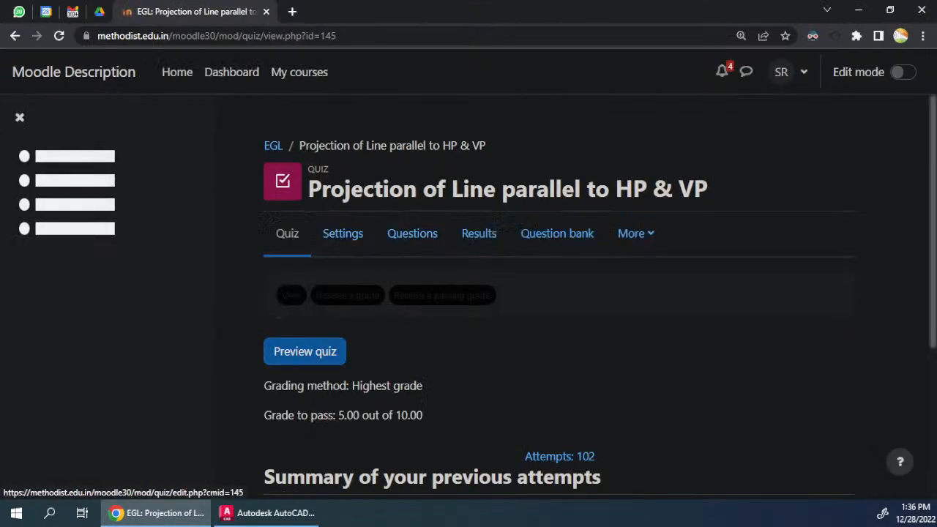
pyautogui.scroll(-2, 383, 224)
pyautogui.click(319, 220)
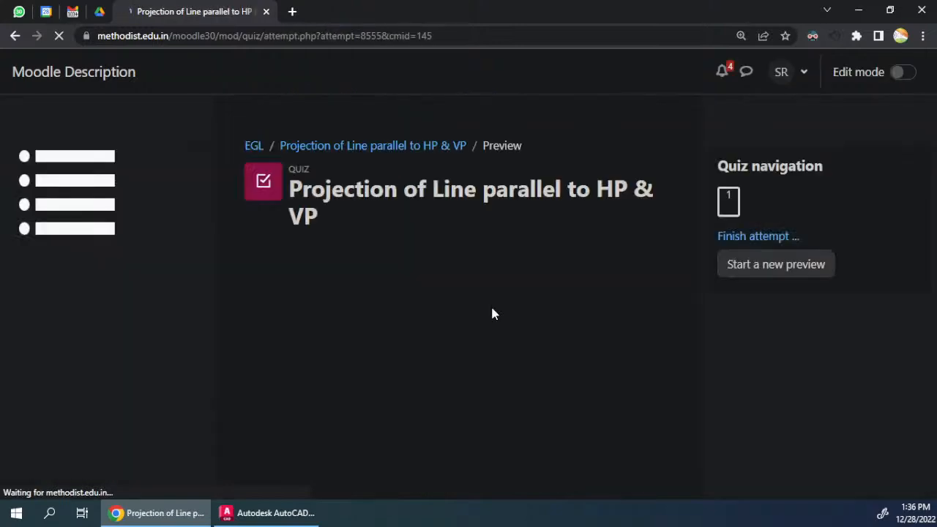
pyautogui.scroll(-3, 394, 235)
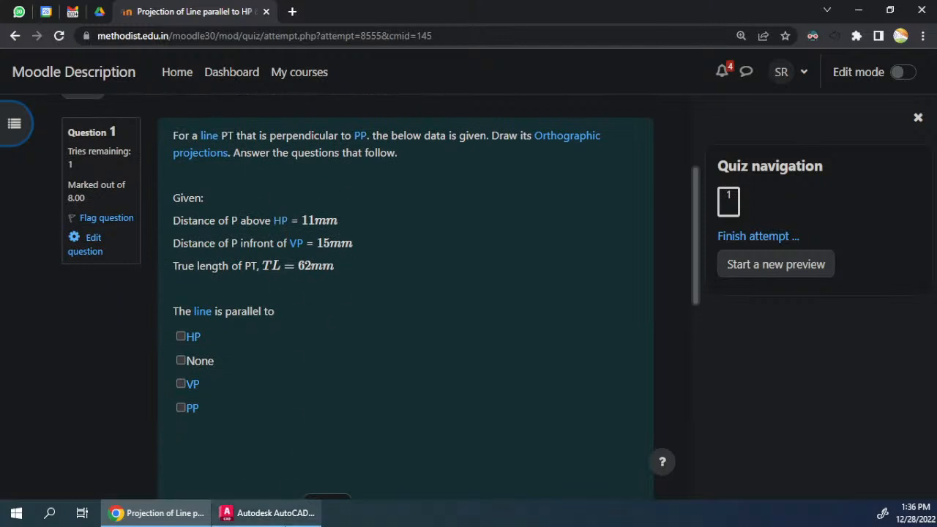
# Step: Download the print-ready EGL 2022-23 template from bit.ly/sritemp in a new browser tab and open it in AutoCAD
pyautogui.moveTo(247, 520)
pyautogui.click(292, 11)
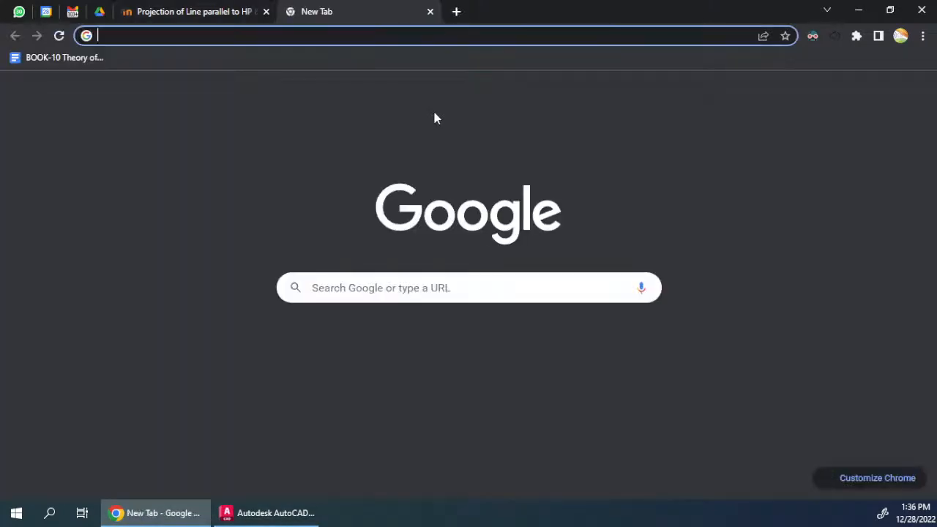
pyautogui.write('bit')
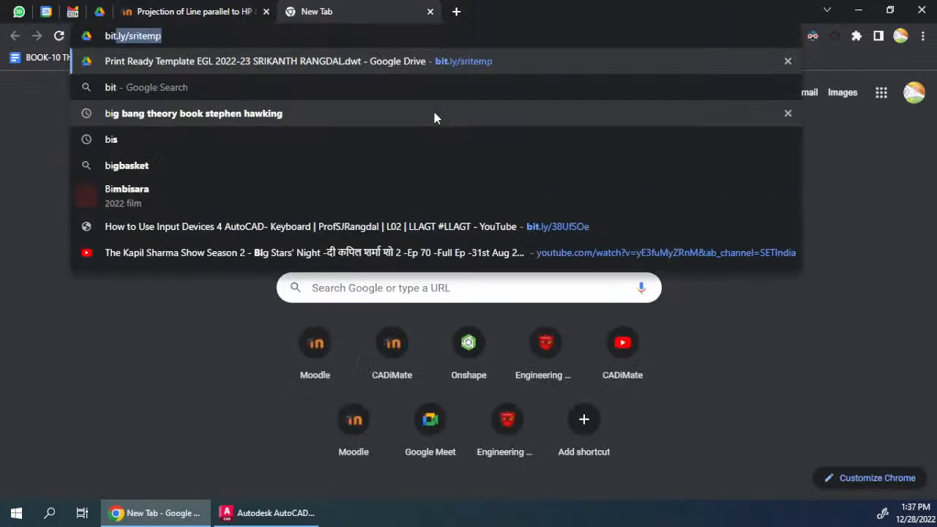
pyautogui.press('Right')
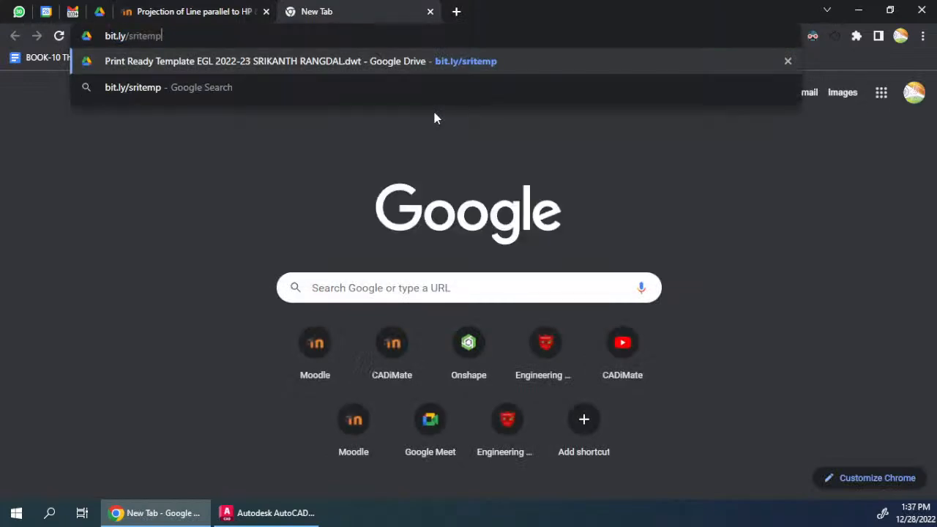
pyautogui.press('Return')
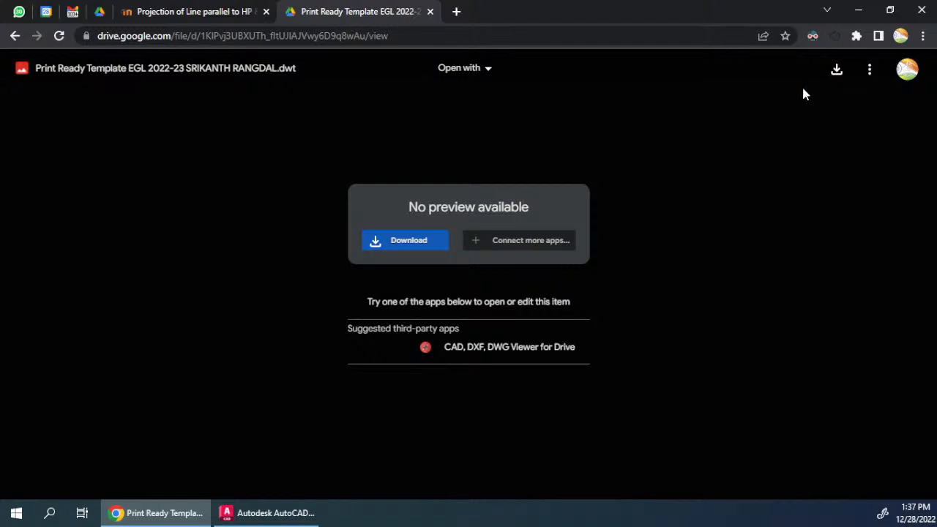
pyautogui.click(836, 71)
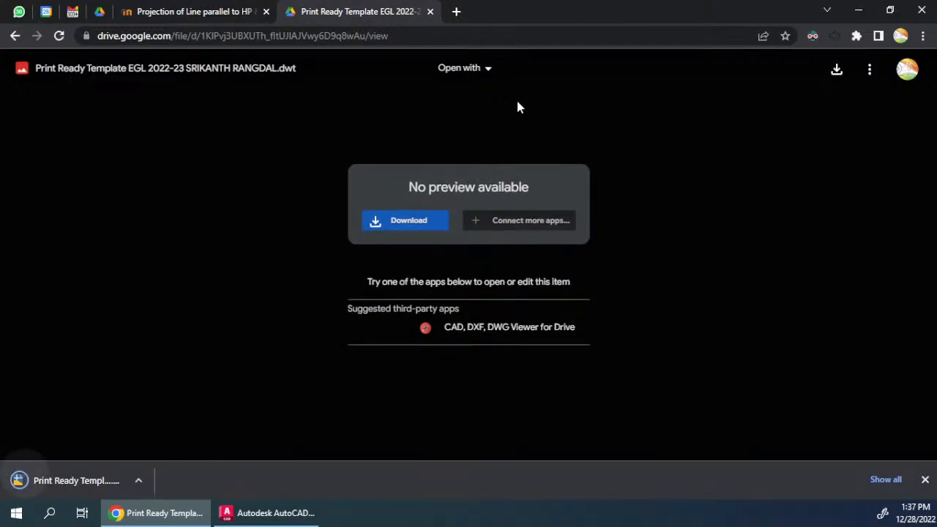
pyautogui.click(71, 484)
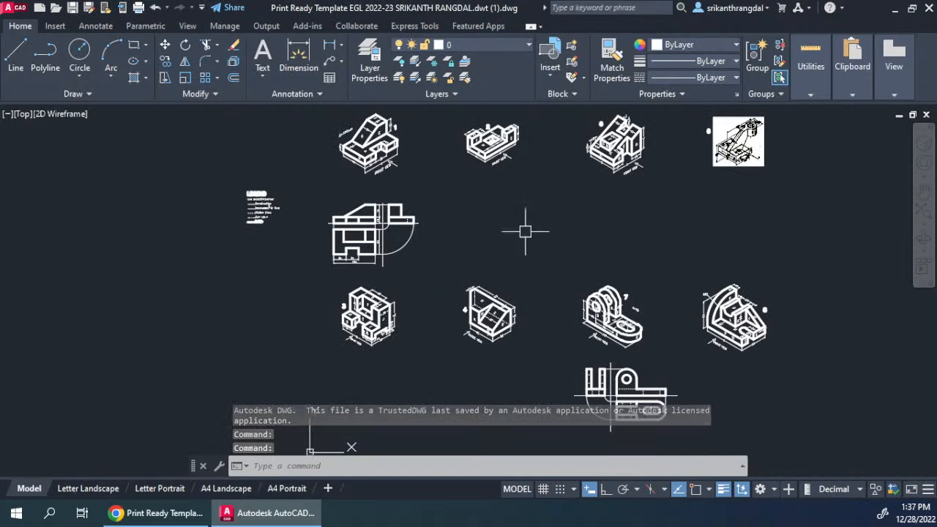
# Step: Examine the template's model space: the exercise drawings, the instructions, and the four sheet frames with their title blocks and legend
pyautogui.moveTo(476, 253); pyautogui.dragTo(460, 258, button='middle')
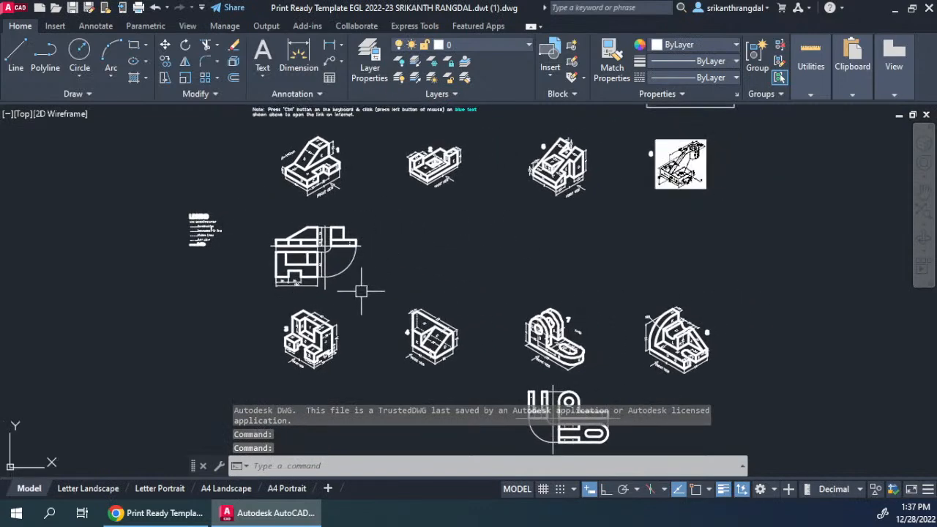
pyautogui.moveTo(737, 257); pyautogui.dragTo(476, 259, button='middle')
pyautogui.moveTo(215, 236); pyautogui.dragTo(495, 236, button='middle')
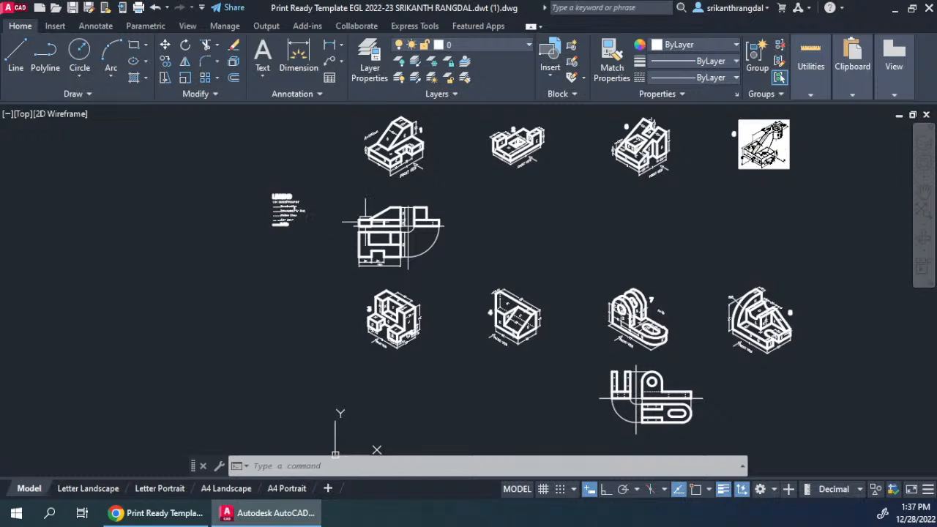
pyautogui.moveTo(260, 240)
pyautogui.mouseDown(button='middle')
pyautogui.moveTo(302, 240)
pyautogui.moveTo(314, 205)
pyautogui.moveTo(303, 199)
pyautogui.mouseUp(button='middle')
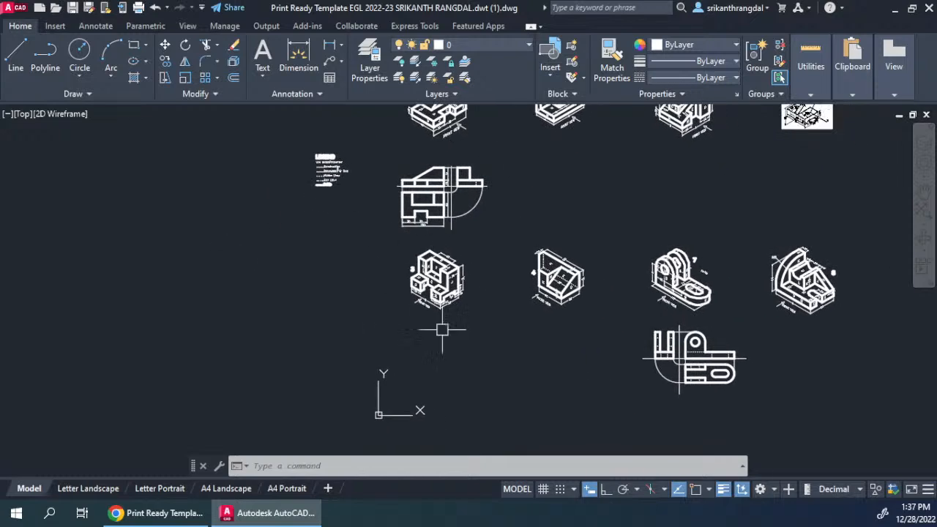
pyautogui.moveTo(784, 229)
pyautogui.mouseDown(button='middle')
pyautogui.moveTo(509, 300)
pyautogui.moveTo(552, 425)
pyautogui.mouseUp(button='middle')
pyautogui.moveTo(532, 171); pyautogui.dragTo(534, 254, button='middle')
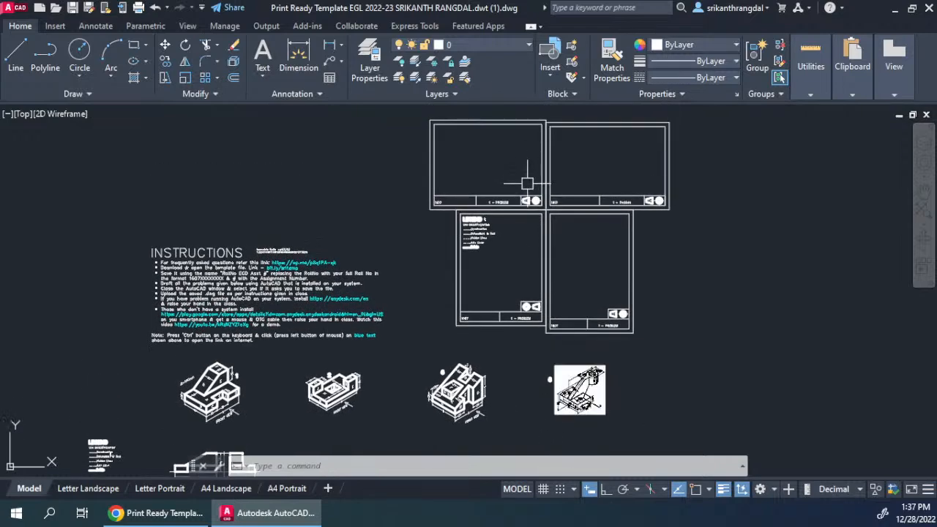
pyautogui.scroll(4, 525, 190)
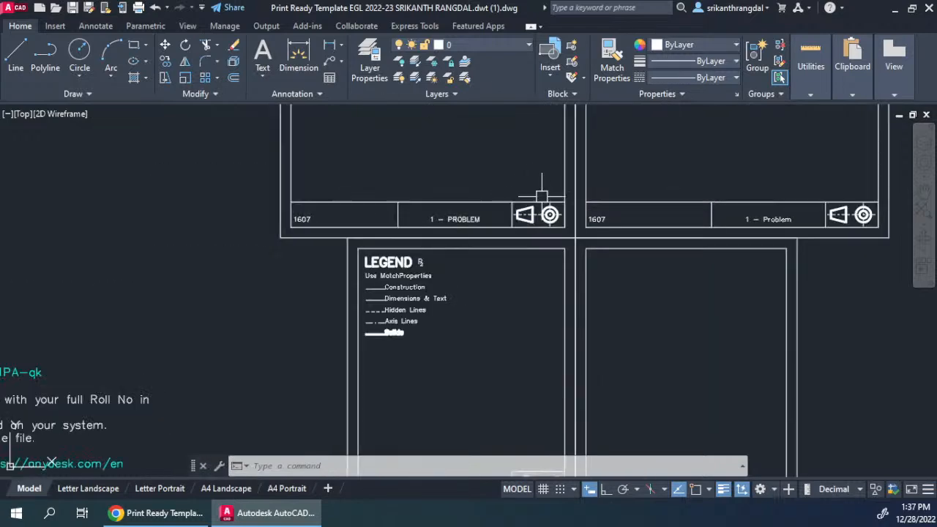
pyautogui.scroll(-4, 550, 212)
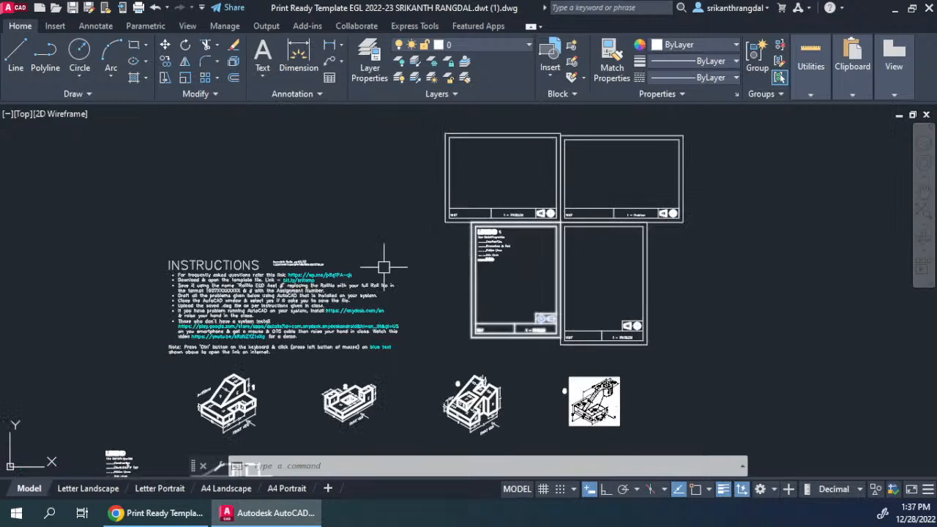
pyautogui.moveTo(439, 230); pyautogui.dragTo(429, 203, button='middle')
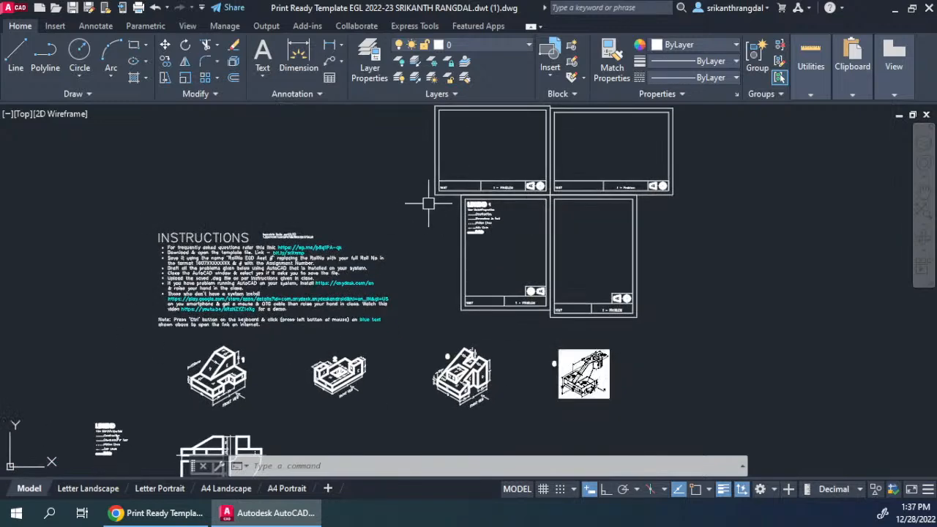
pyautogui.click(487, 178)
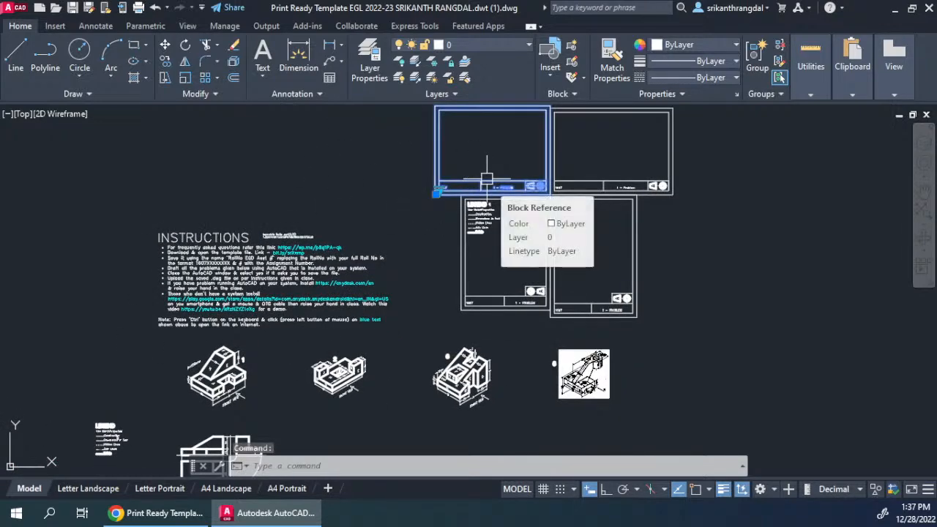
pyautogui.press('Escape')
pyautogui.press('Escape')
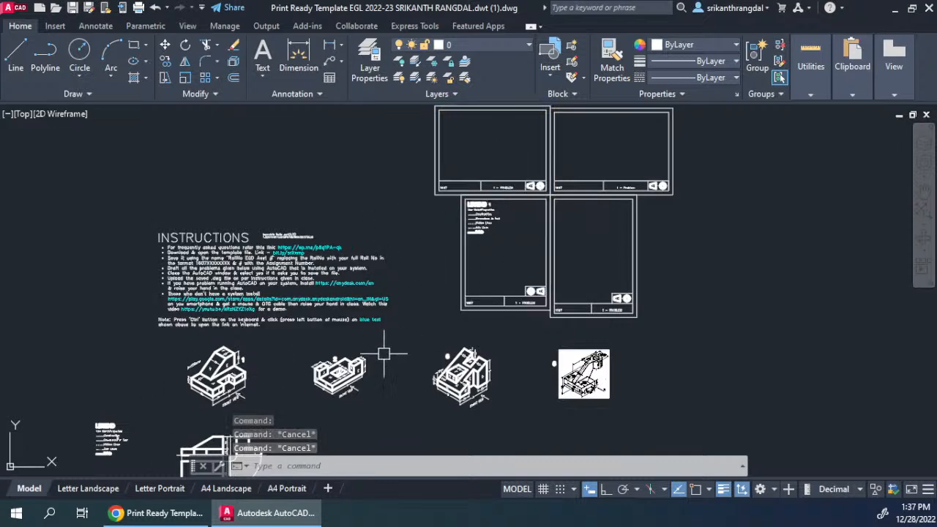
# Step: Review the Letter Landscape, A4 Portrait and A4 Landscape layouts, including the title block, and return to model space
pyautogui.click(87, 488)
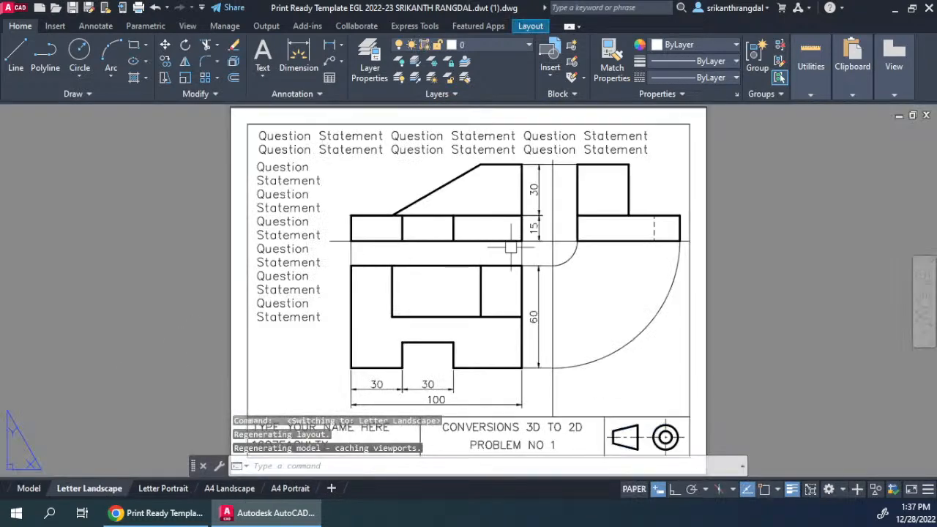
pyautogui.moveTo(650, 414); pyautogui.dragTo(664, 327, button='middle')
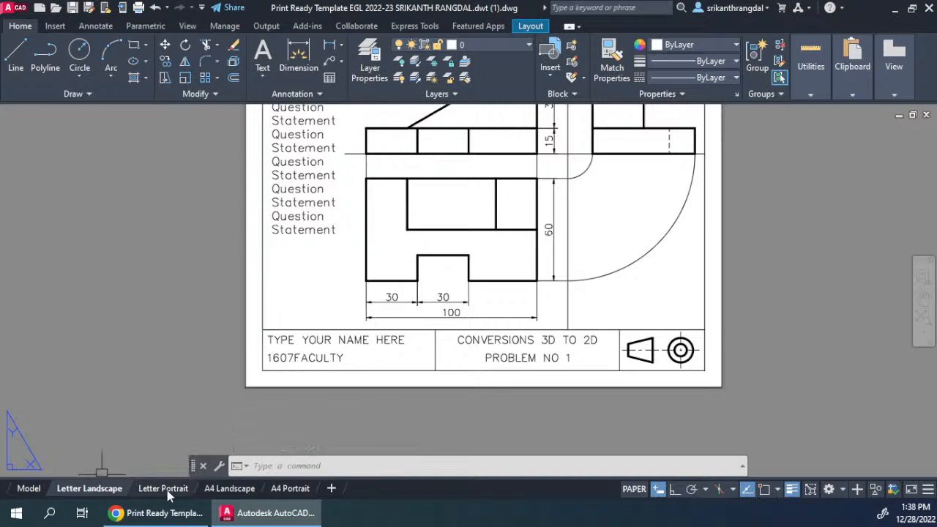
pyautogui.moveTo(163, 492)
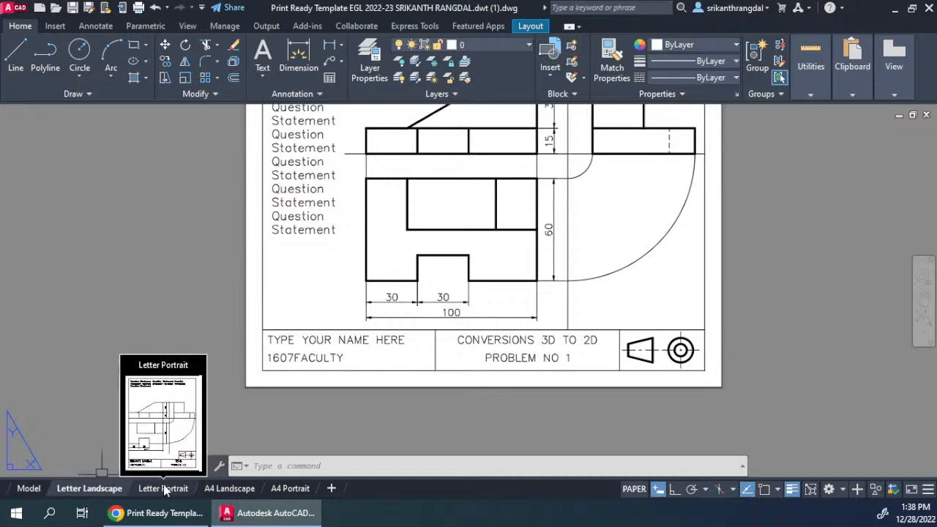
pyautogui.click(287, 488)
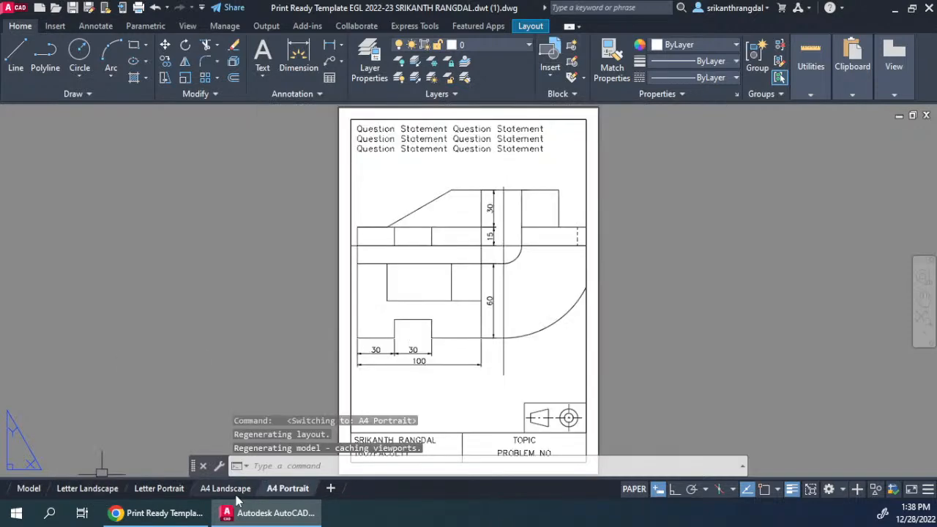
pyautogui.click(233, 491)
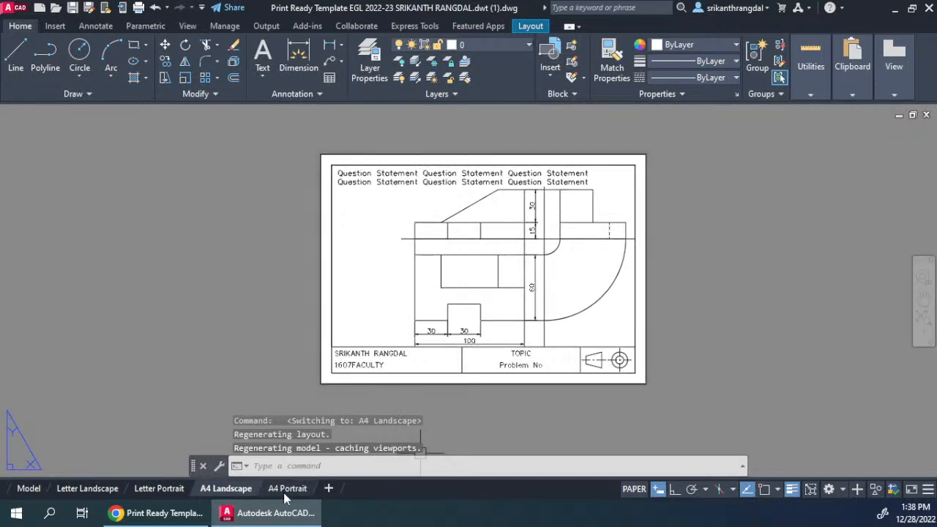
pyautogui.click(26, 489)
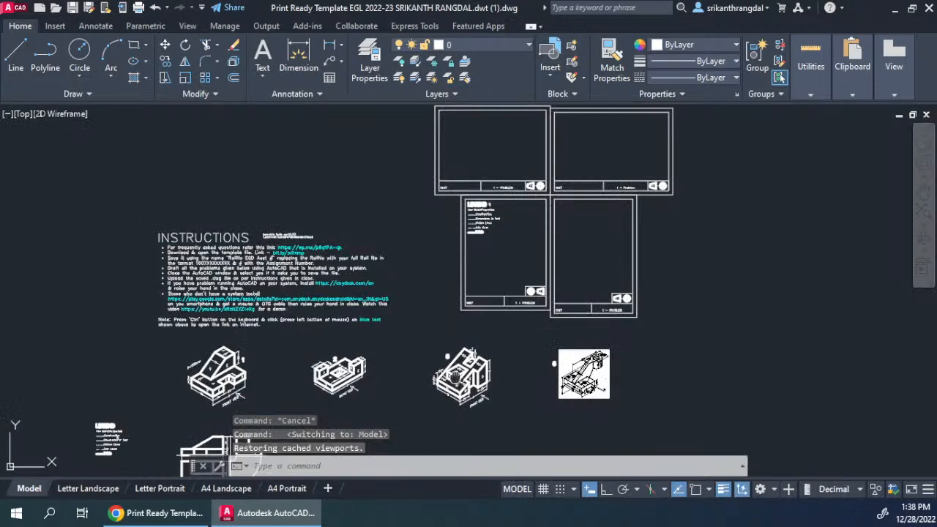
# Step: Arrange the AutoCAD template and the browser's quiz preview side by side, showing the given data of Question 1
pyautogui.moveTo(456, 379); pyautogui.dragTo(446, 305, button='middle')
pyautogui.press('super+Right')
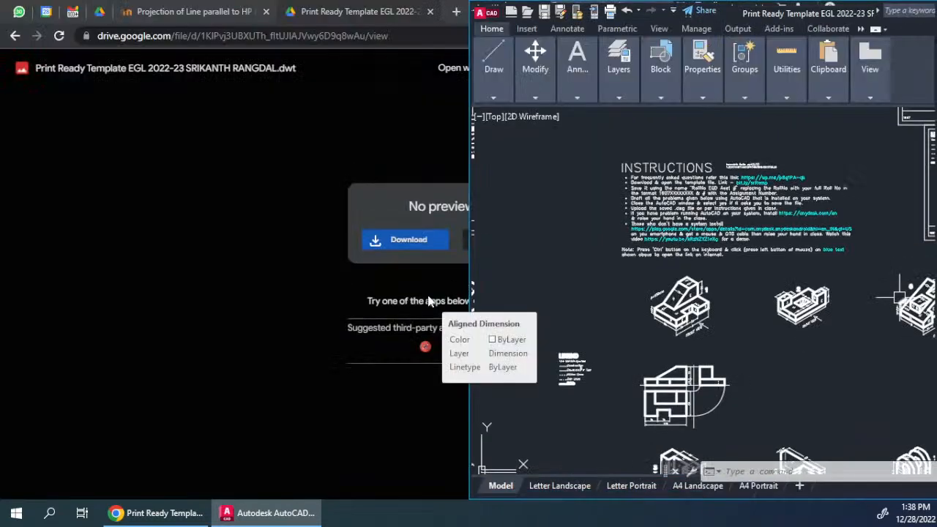
pyautogui.click(199, 4)
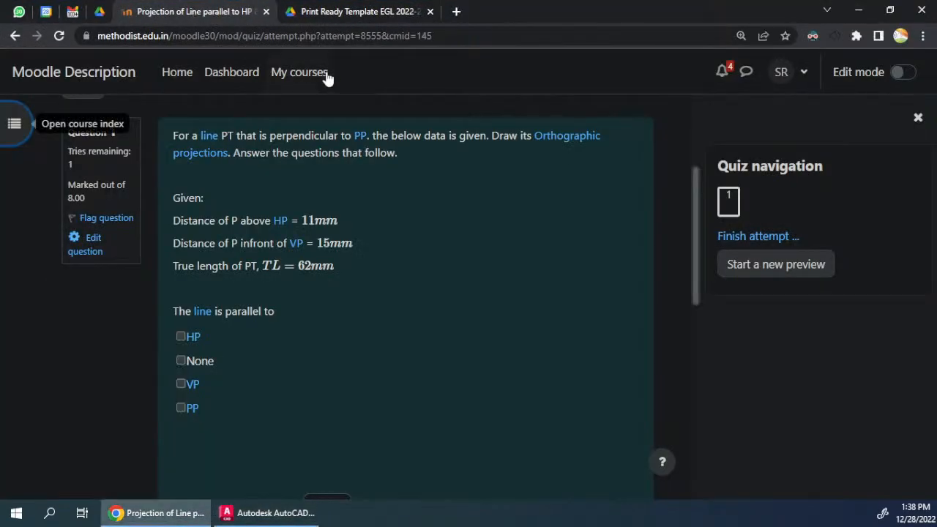
pyautogui.press('super+Left')
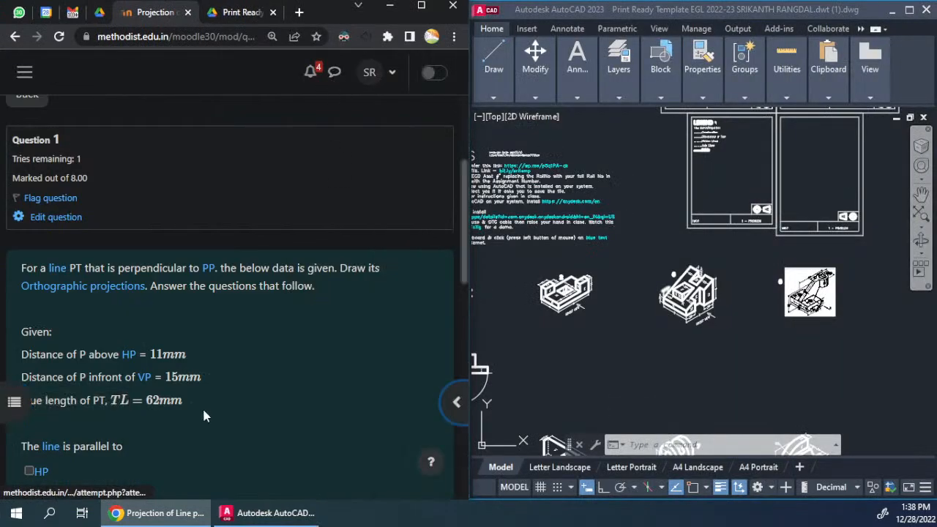
pyautogui.scroll(-3, 257, 297)
pyautogui.click(604, 337)
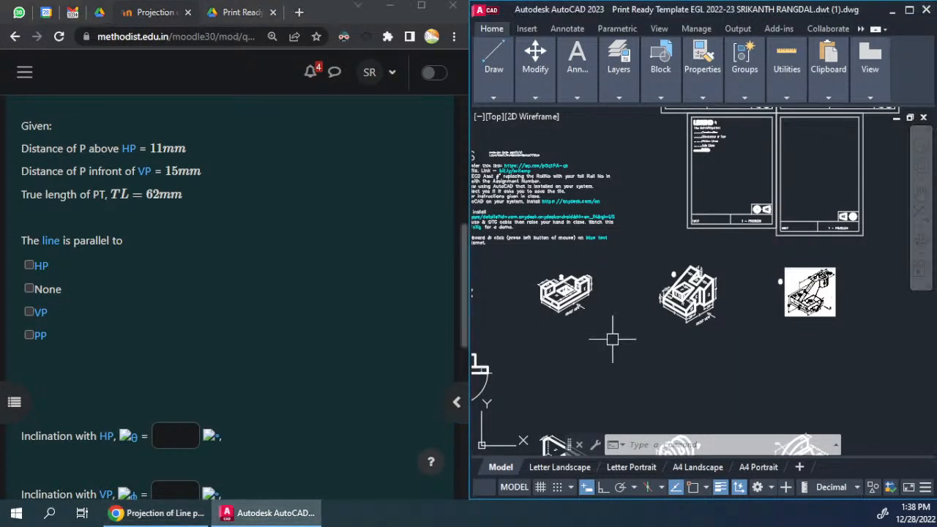
# Step: Copy the question statement and given data from the quiz and paste them as text into an empty area of the drawing
pyautogui.scroll(-4, 643, 295)
pyautogui.moveTo(762, 330); pyautogui.dragTo(563, 314, button='middle')
pyautogui.scroll(2, 607, 276)
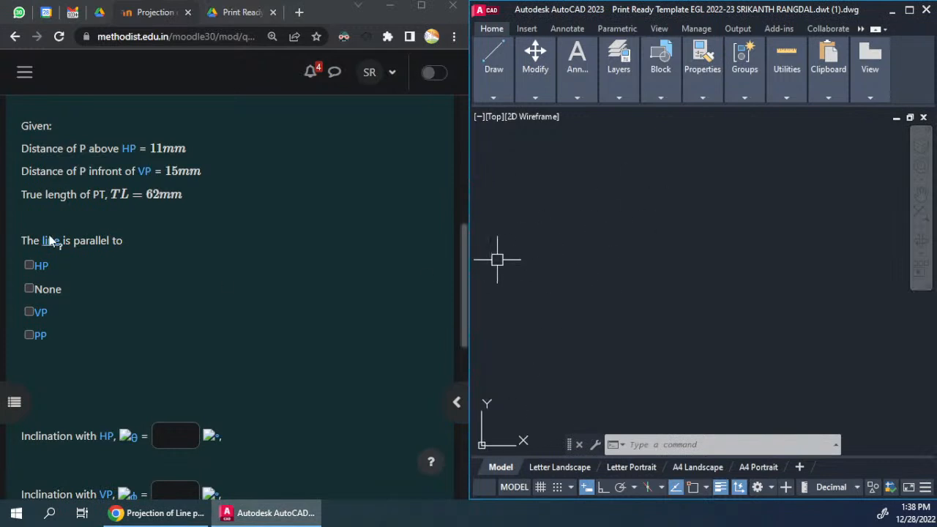
pyautogui.scroll(3, 150, 234)
pyautogui.scroll(-2, 150, 235)
pyautogui.moveTo(21, 128); pyautogui.dragTo(198, 260)
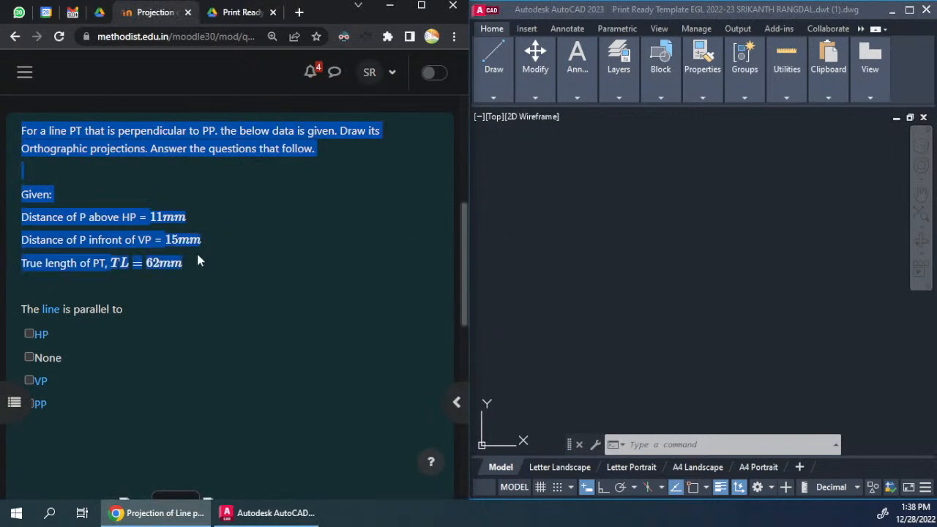
pyautogui.click(489, 273)
pyautogui.write('For a line PT that is perpendicular to PP. the below data is given. Draw its Orthographic projections. Answer the questions that follow.  Given: Distance of P above HP = 11mm Distance of P infront of VP = 15mm True length of PT, TL=62mm')
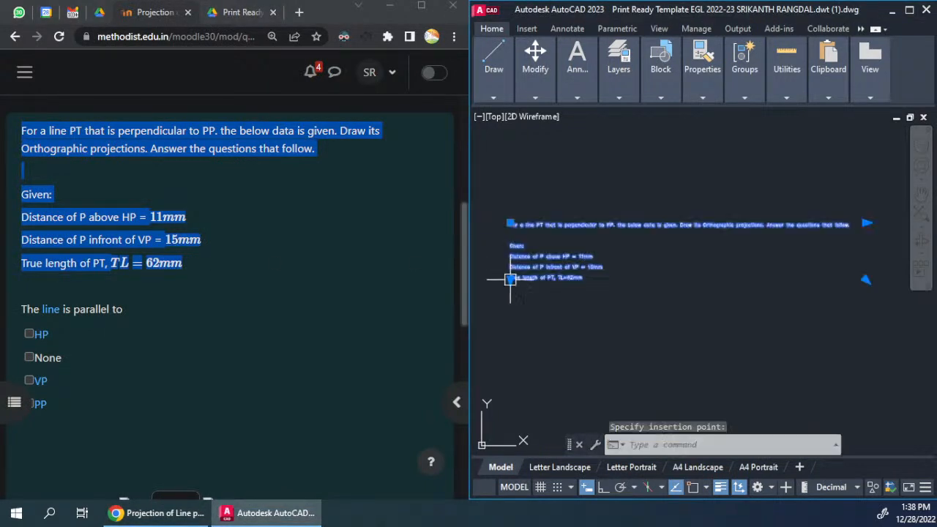
# Step: Narrow the pasted text block so that the question statement wraps onto four lines
pyautogui.click(866, 222)
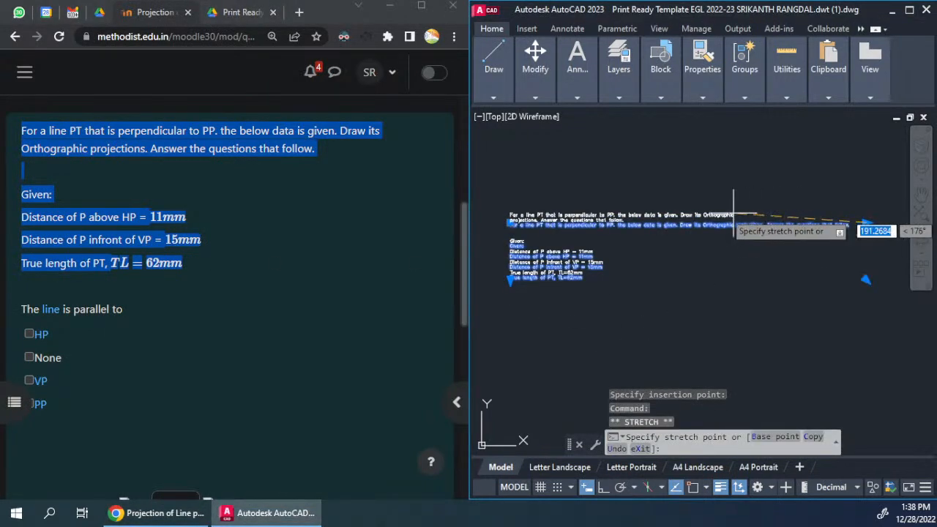
pyautogui.click(612, 211)
pyautogui.scroll(5, 569, 247)
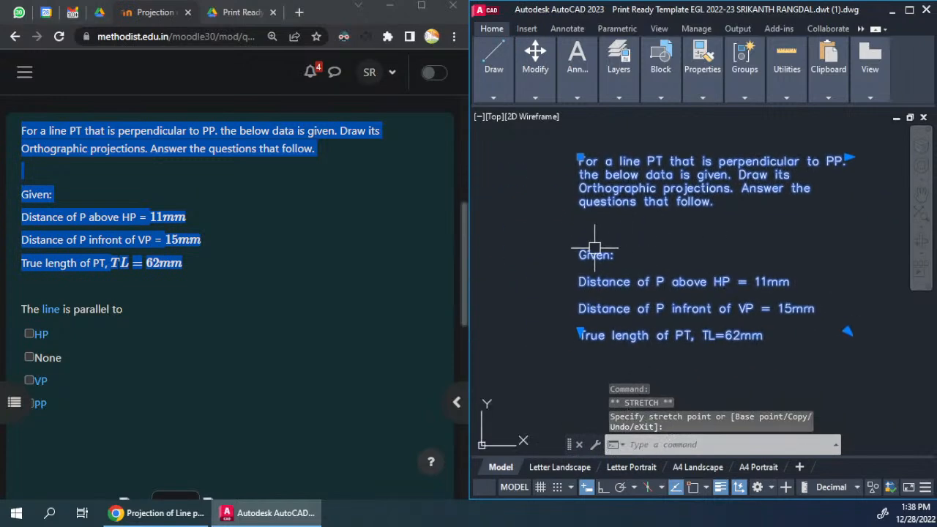
# Step: Remove the blank lines between the question statement, "Given:" and the three data lines in the pasted text
pyautogui.doubleClick(734, 205)
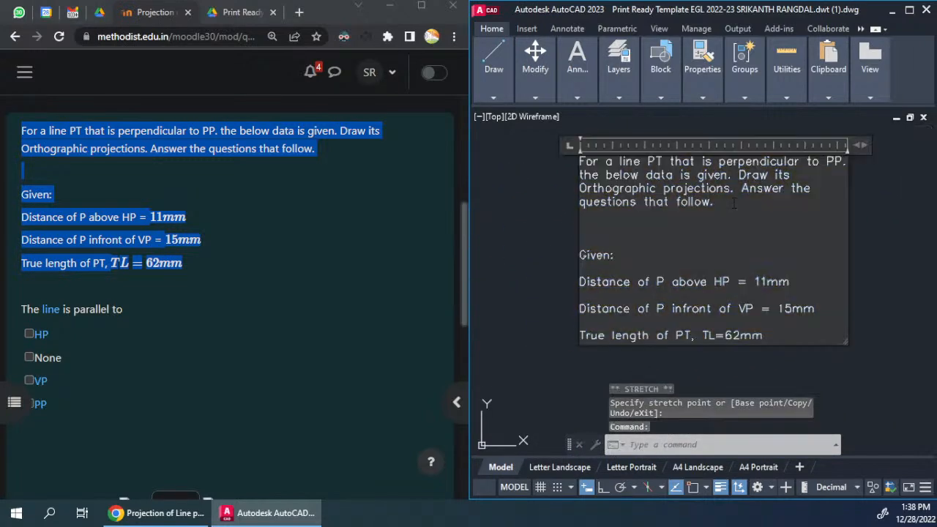
pyautogui.press('Delete')
pyautogui.press('Delete')
pyautogui.press('Delete')
pyautogui.press('Down')
pyautogui.press('Delete')
pyautogui.press('Down')
pyautogui.press('Delete')
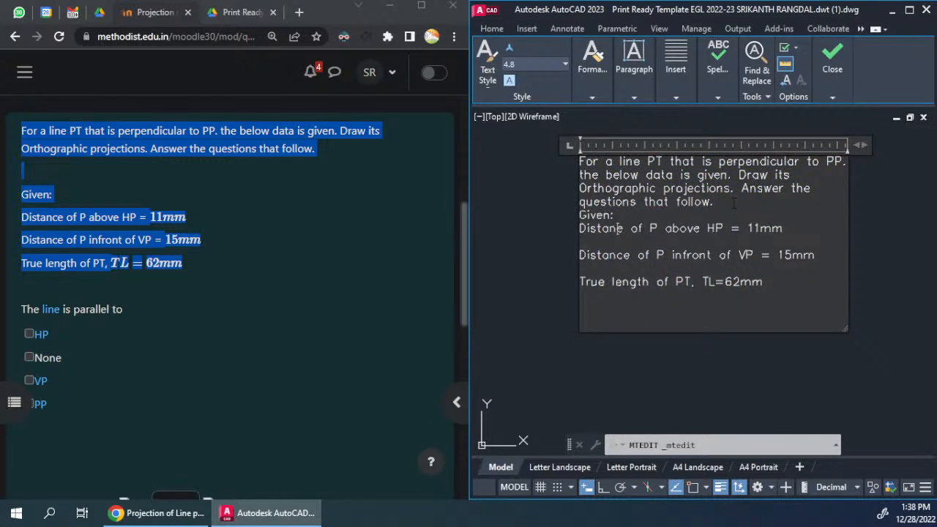
pyautogui.write('c')
pyautogui.press('End')
pyautogui.press('Delete')
pyautogui.press('Down')
pyautogui.press('Delete')
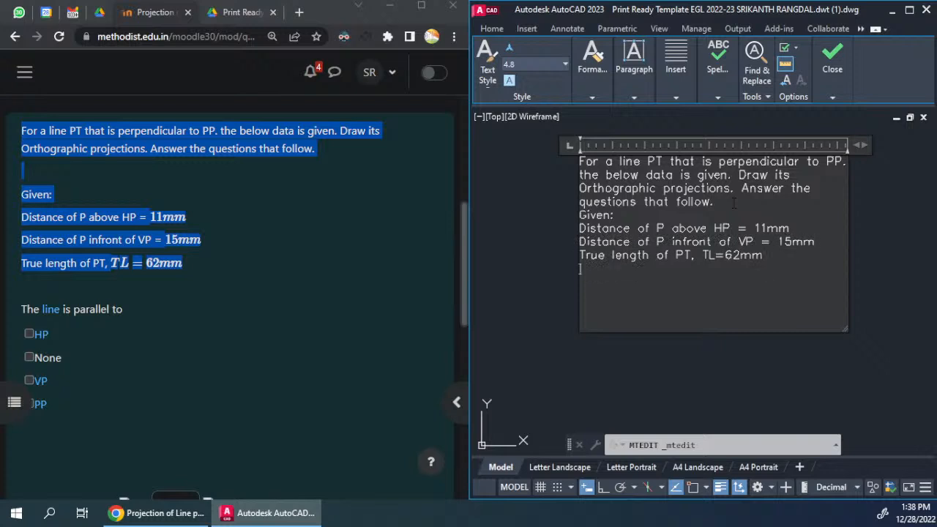
# Step: Fit the text frame's width to its content and finish editing the text
pyautogui.doubleClick(861, 148)
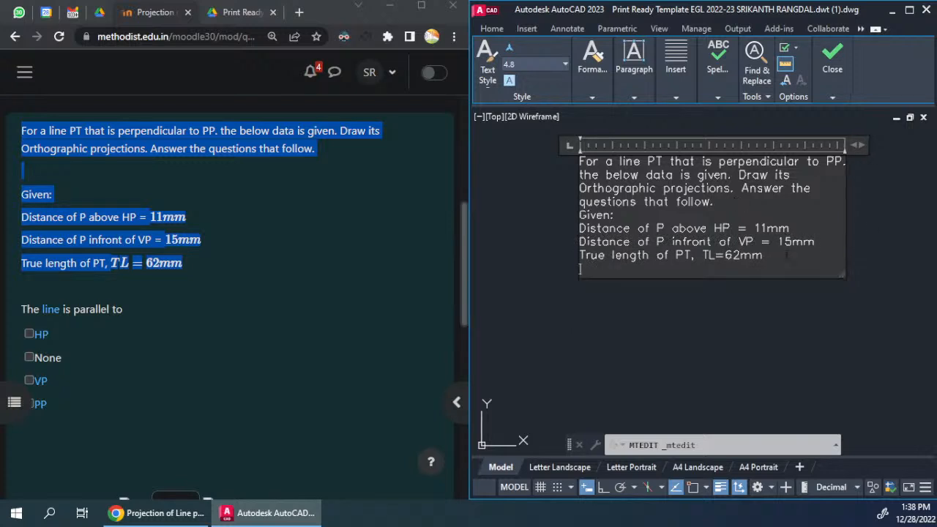
pyautogui.press('Delete')
pyautogui.click(832, 59)
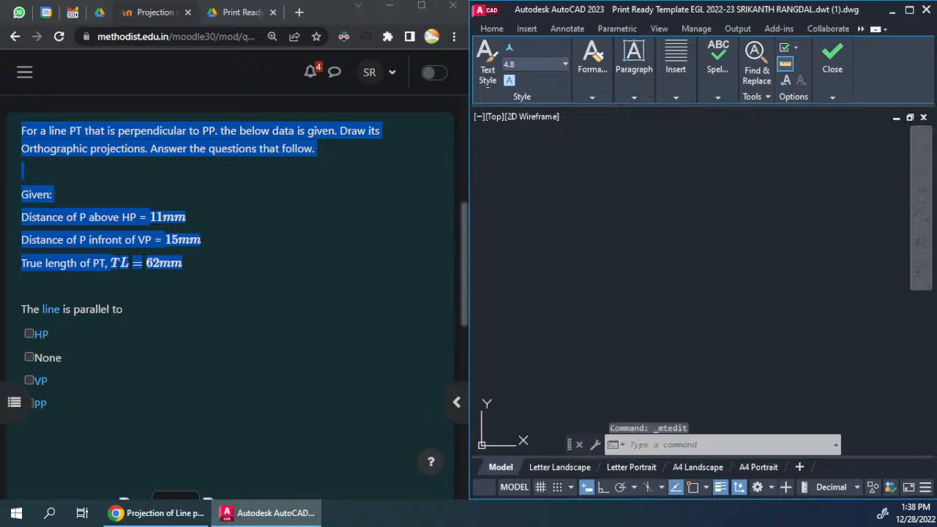
# Step: Review the pasted text against the quiz question, its given data and the answer options for what the line is parallel to
pyautogui.scroll(-2, 730, 269)
pyautogui.scroll(2, 731, 270)
pyautogui.moveTo(778, 291)
pyautogui.mouseDown(button='middle')
pyautogui.moveTo(694, 289)
pyautogui.moveTo(709, 269)
pyautogui.mouseUp(button='middle')
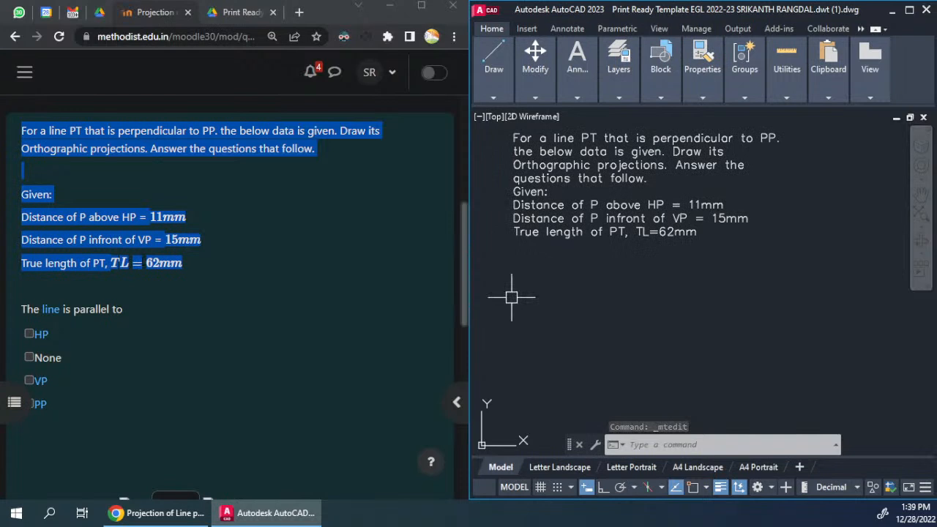
pyautogui.click(274, 270)
pyautogui.scroll(-2, 220, 242)
pyautogui.scroll(1, 114, 183)
pyautogui.scroll(2, 117, 191)
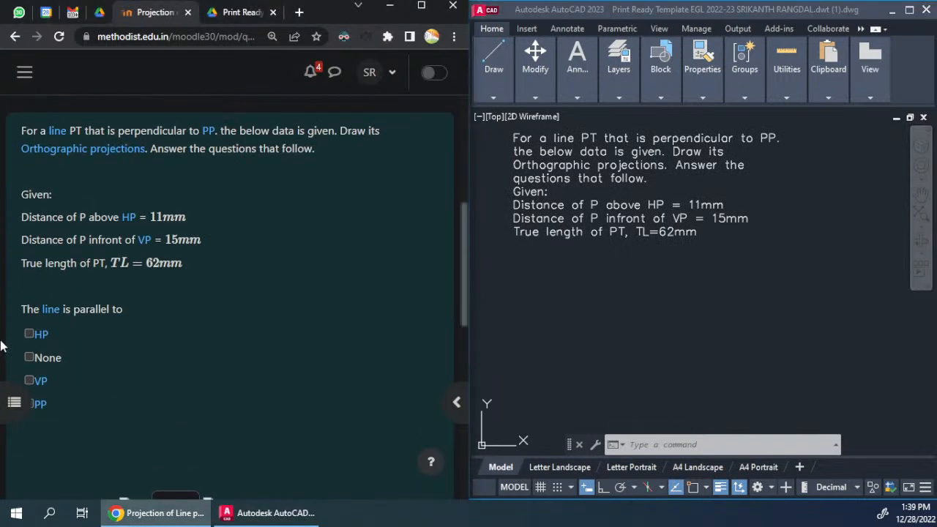
pyautogui.scroll(-1, 85, 290)
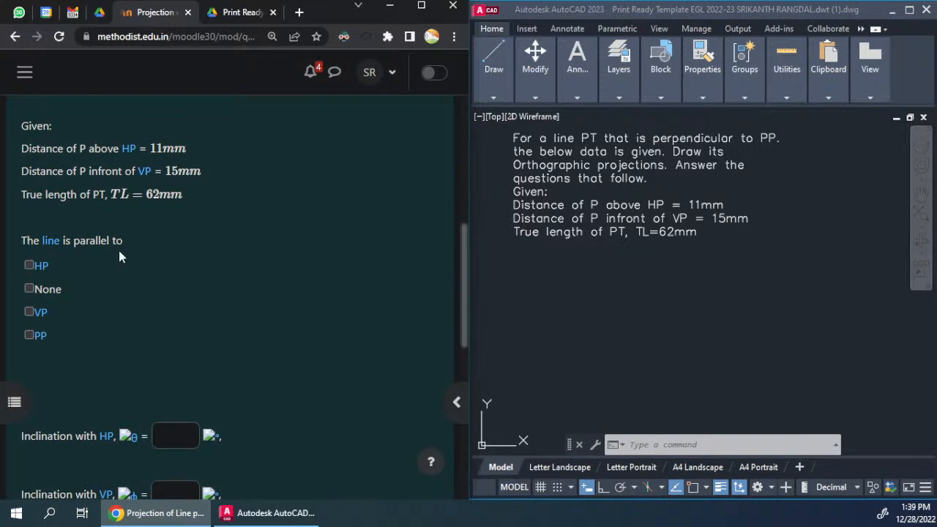
pyautogui.scroll(2, 118, 250)
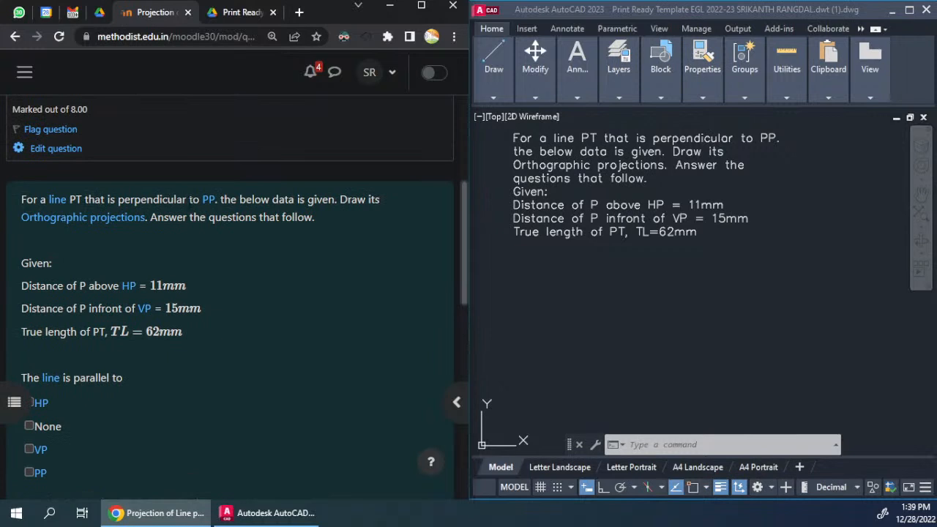
# Step: Read the glossary definition of PP (Profile Plane) linked in the question and return to the given data
pyautogui.click(210, 201)
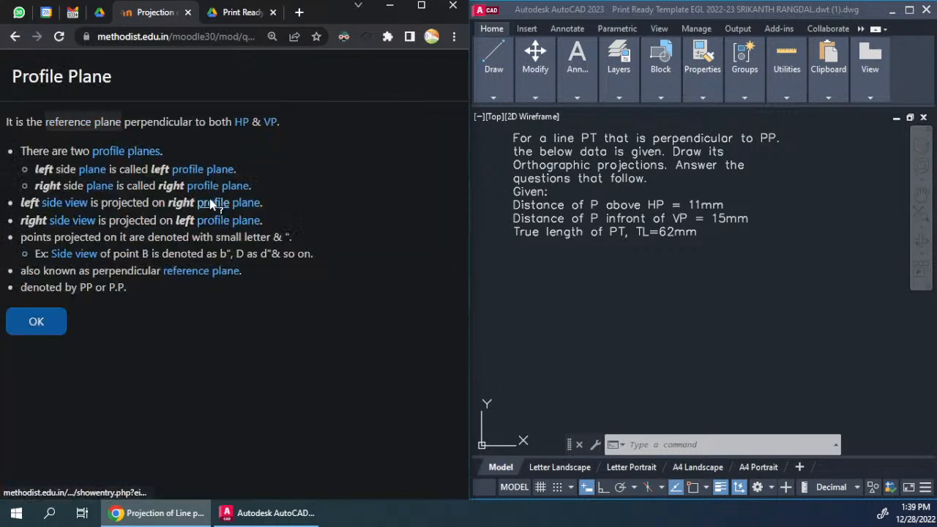
pyautogui.click(50, 316)
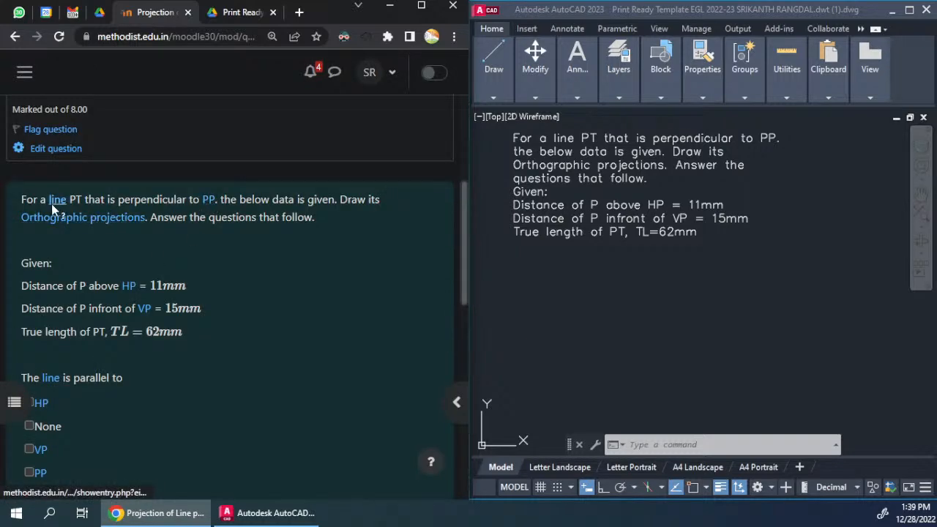
pyautogui.click(208, 200)
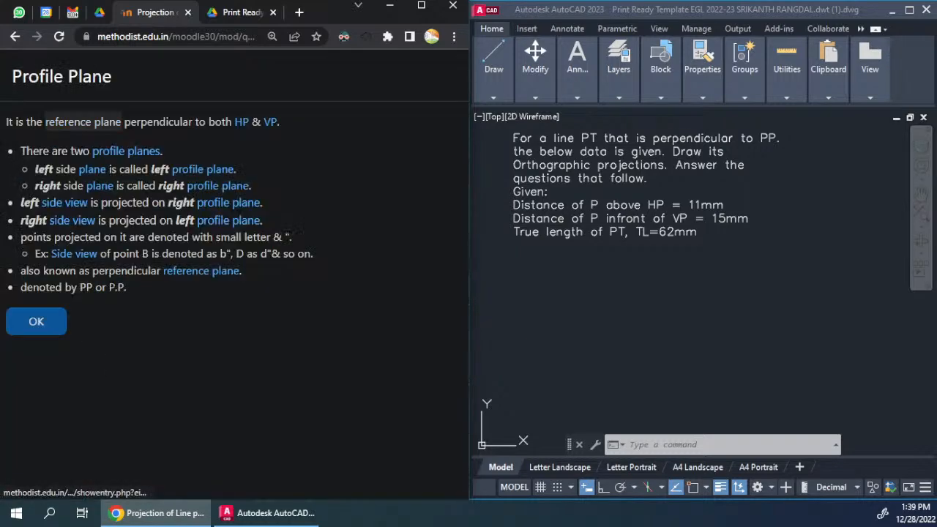
pyautogui.click(54, 319)
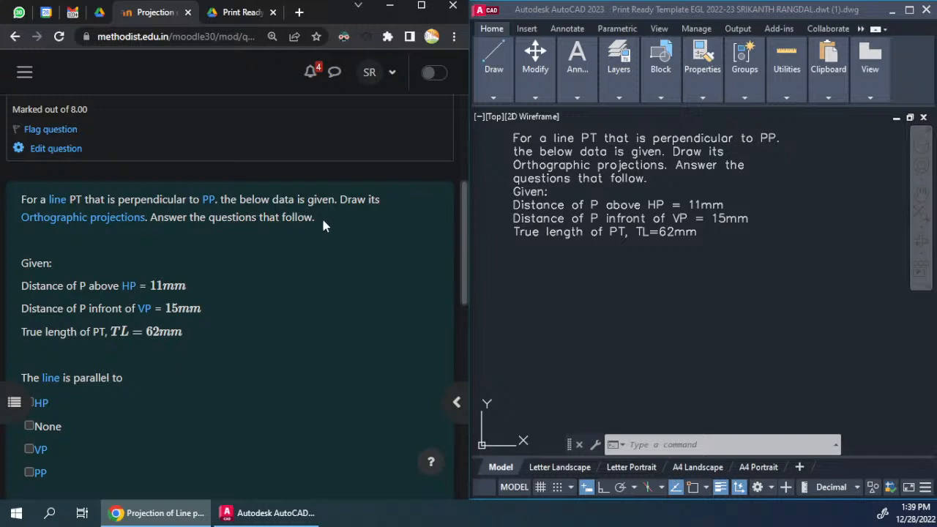
pyautogui.scroll(-2, 124, 221)
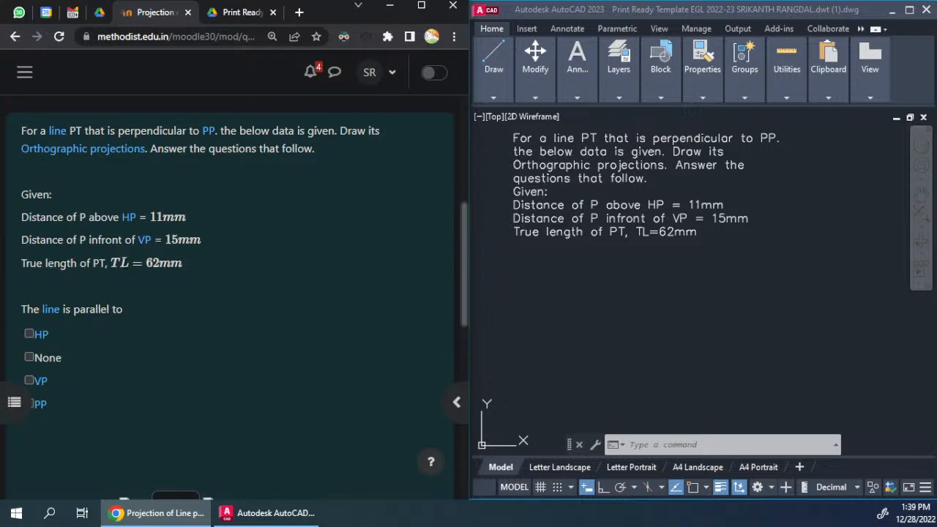
# Step: Draw a long horizontal reference line below the question text with Ortho mode on
pyautogui.click(649, 336)
pyautogui.click(665, 323)
pyautogui.click(721, 350)
pyautogui.moveTo(721, 351); pyautogui.dragTo(689, 300, button='middle')
pyautogui.write('l')
pyautogui.press('Return')
pyautogui.click(520, 335)
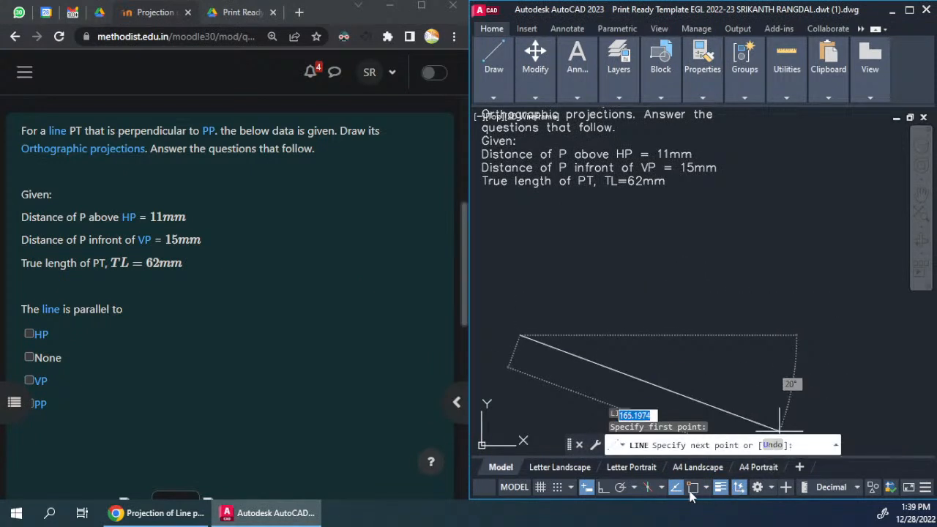
pyautogui.click(602, 489)
pyautogui.click(814, 331)
pyautogui.press('Return')
pyautogui.moveTo(641, 360); pyautogui.dragTo(645, 314, button='middle')
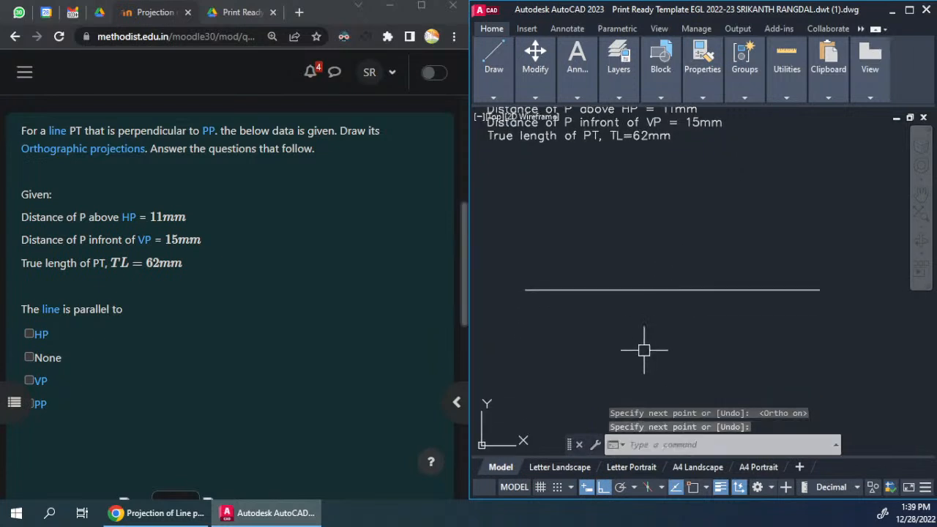
# Step: With object snap on, draw an 11 mm vertical line upward from a point near the reference line's left end
pyautogui.moveTo(648, 349); pyautogui.dragTo(635, 328, button='middle')
pyautogui.press('Return')
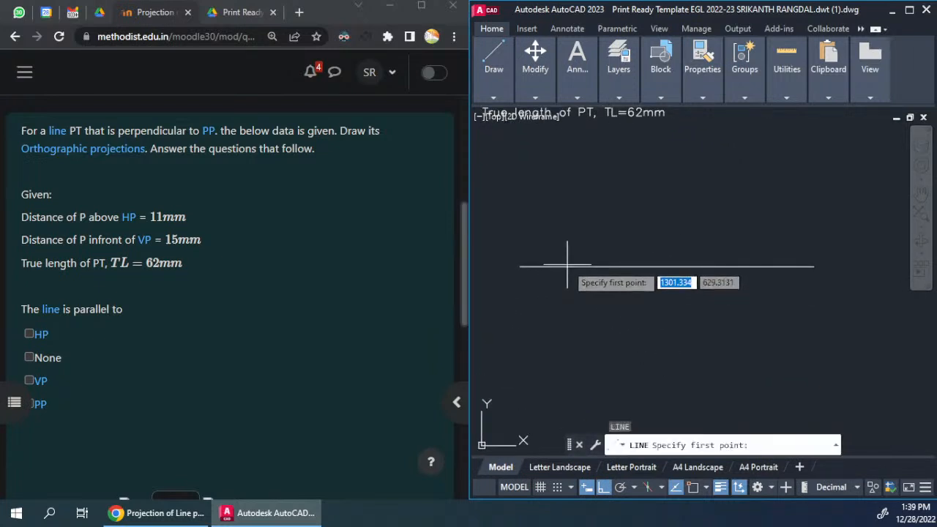
pyautogui.click(706, 488)
pyautogui.press('F3')
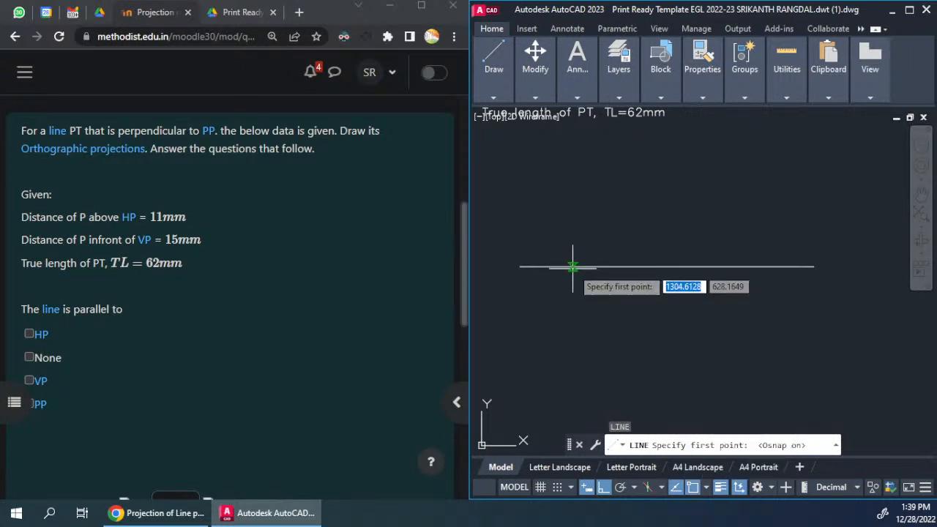
pyautogui.click(573, 267)
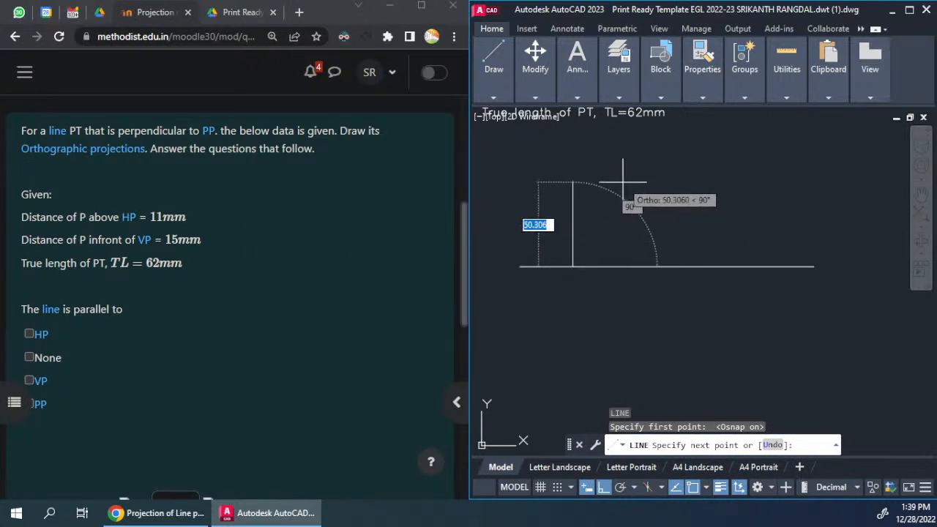
pyautogui.write('11')
pyautogui.press('Return')
pyautogui.press('Return')
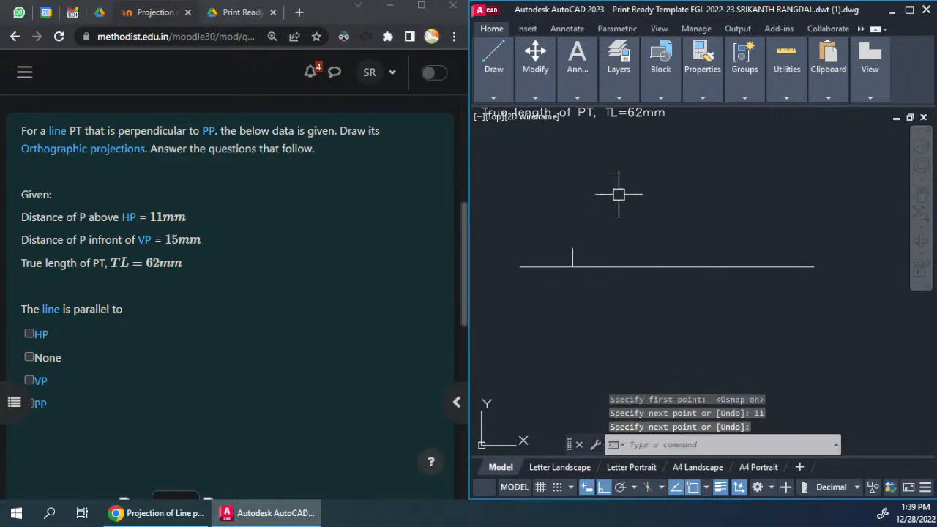
# Step: Draw a 15 mm vertical line downward from the foot of the 11 mm line on the reference line
pyautogui.press('Return')
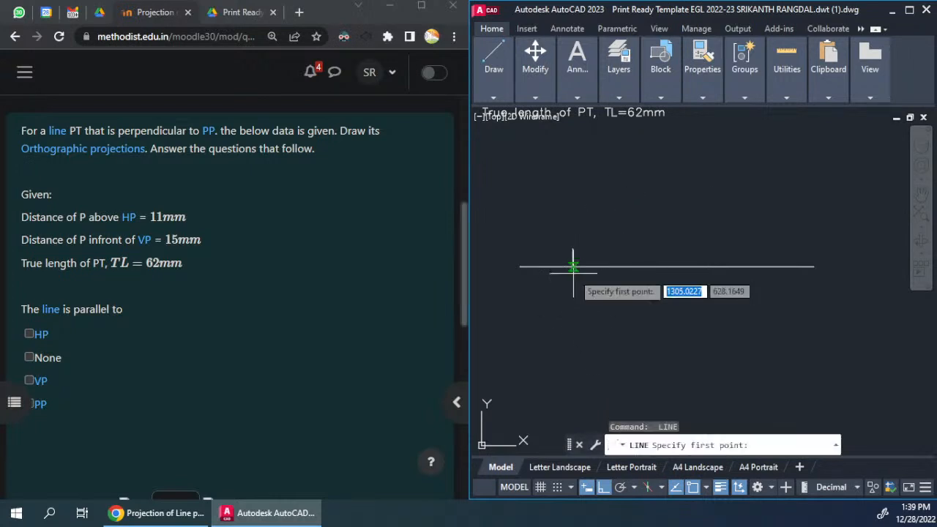
pyautogui.click(573, 266)
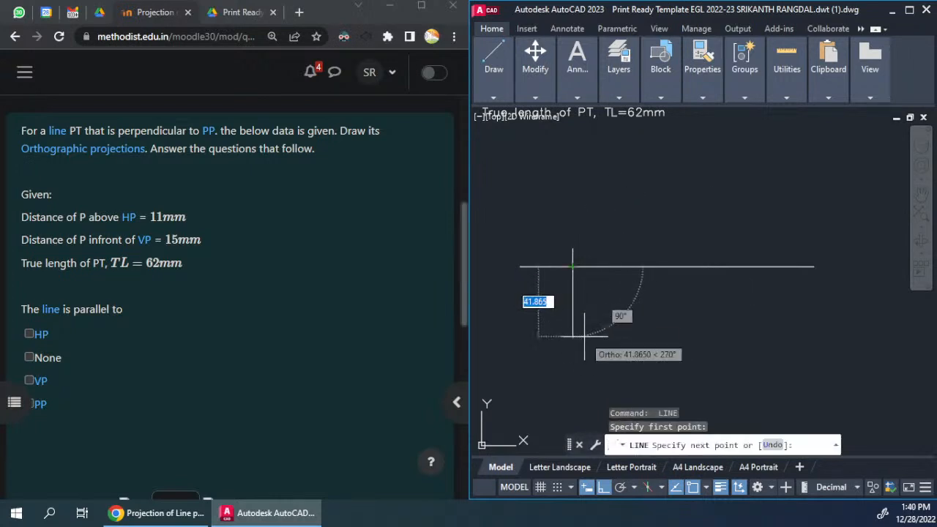
pyautogui.moveTo(89, 241); pyautogui.dragTo(150, 240)
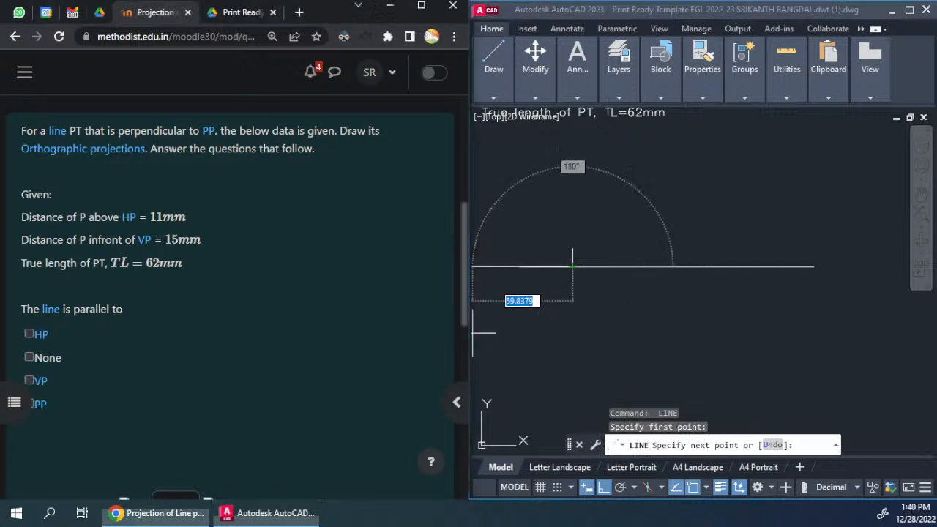
pyautogui.click(600, 333)
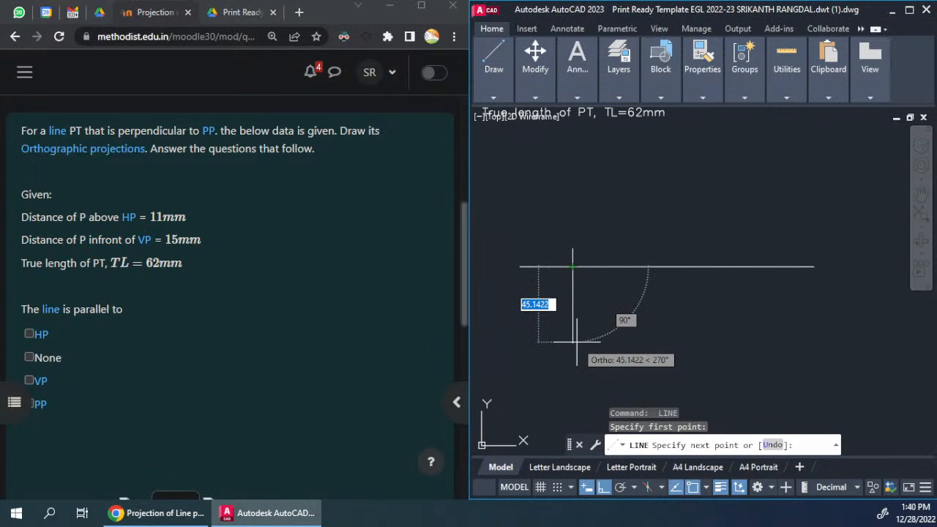
pyautogui.write('15')
pyautogui.press('Return')
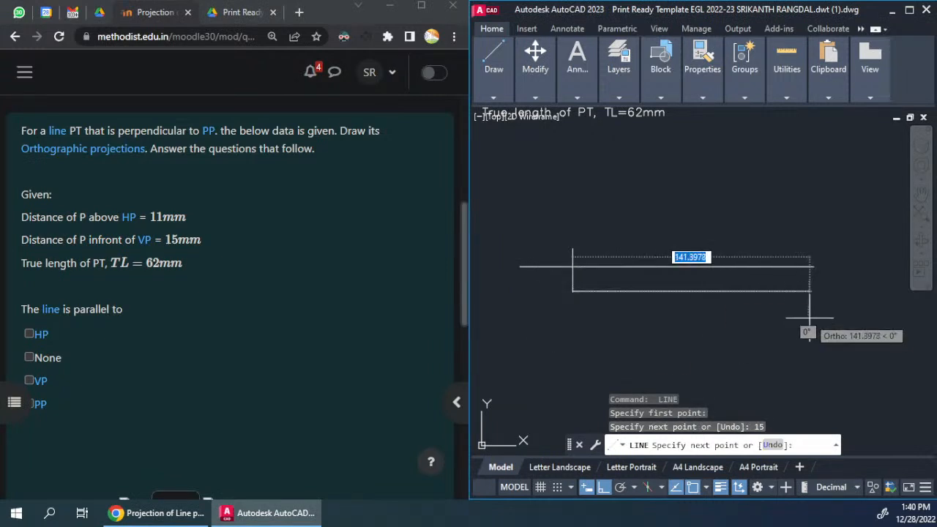
# Step: Continue with a 62 mm horizontal line to the right and a vertical projector of about 35 mm up past the reference line
pyautogui.scroll(2, 659, 271)
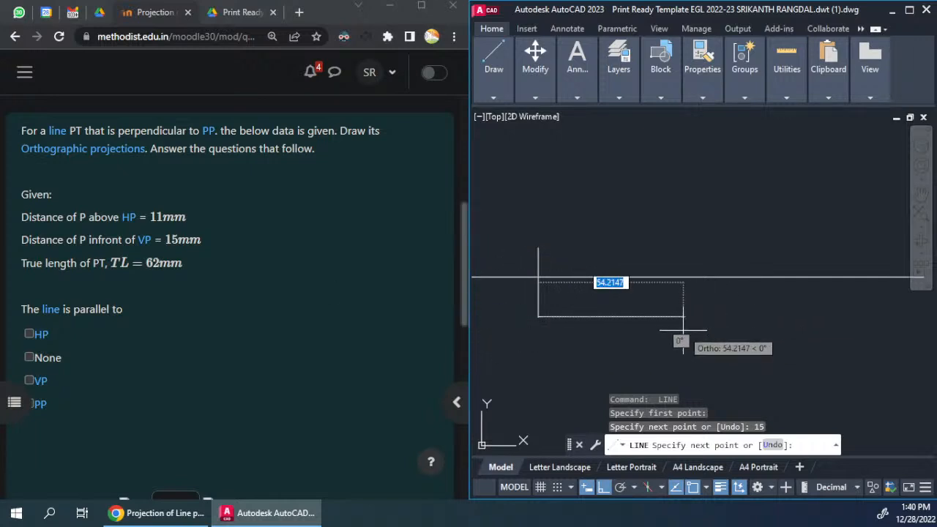
pyautogui.press('Return')
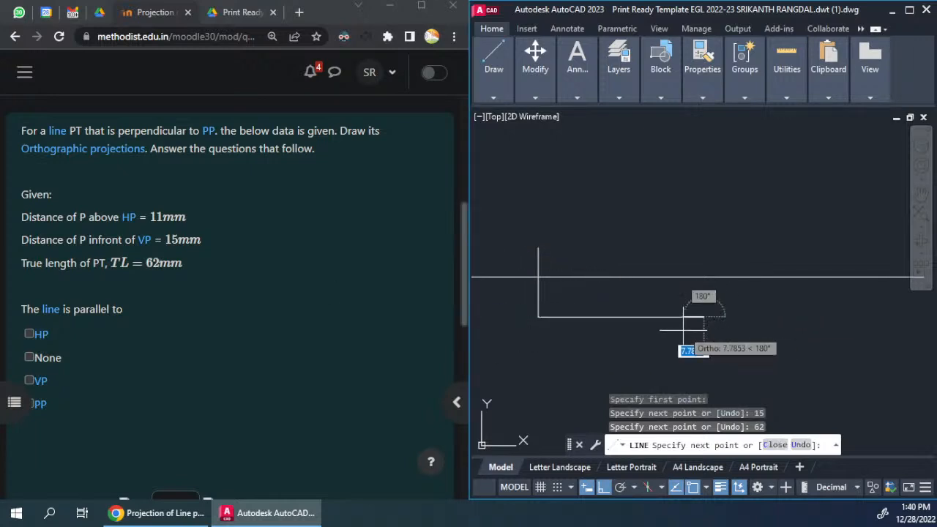
pyautogui.click(704, 222)
pyautogui.press('Return')
pyautogui.press('Return')
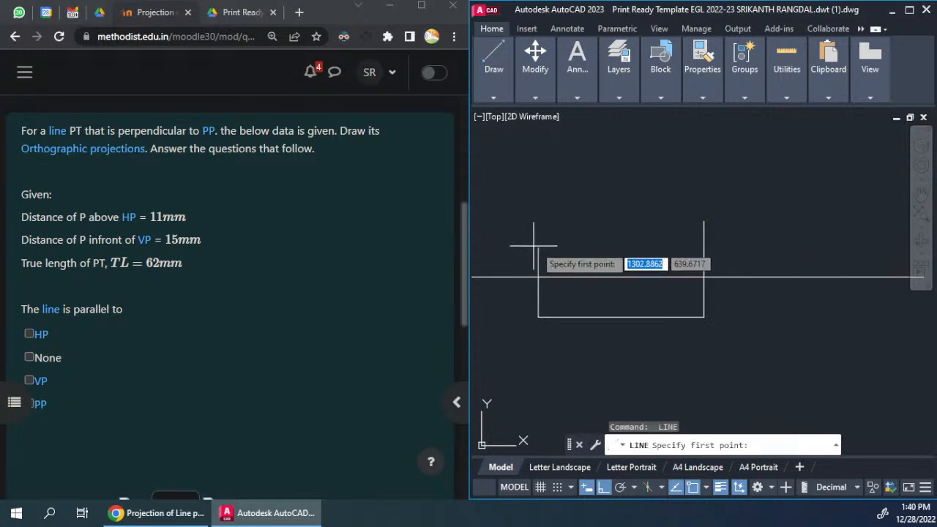
# Step: Draw a horizontal line from the top of the 11 mm line to the right projector and trim the projector's excess above it
pyautogui.click(539, 248)
pyautogui.click(704, 248)
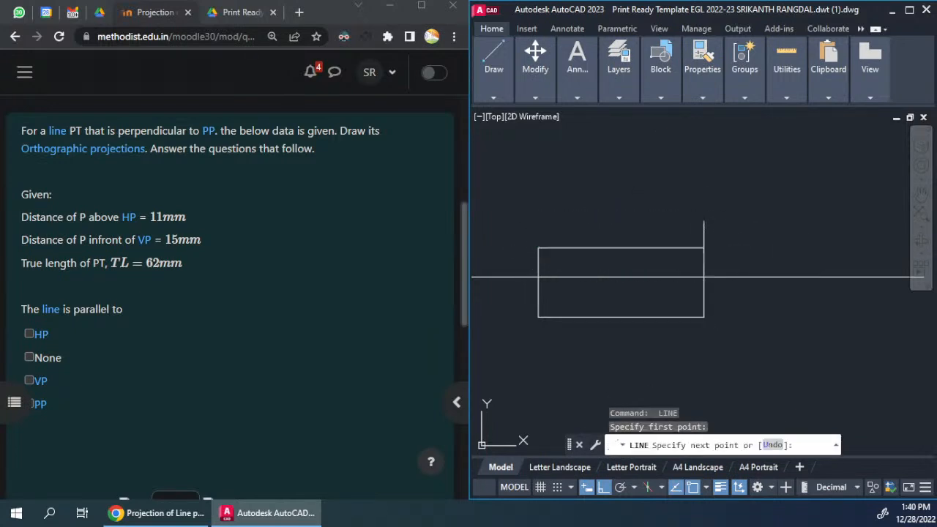
pyautogui.press('Return')
pyautogui.write('tr')
pyautogui.press('Return')
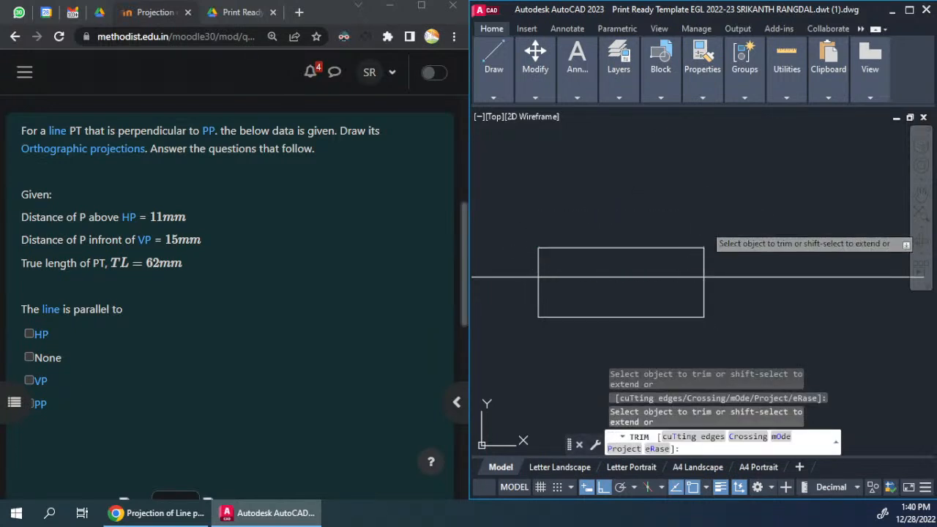
# Step: Add a linear dimension to the left projector segment above the reference line, placed on its outer left side
pyautogui.click(704, 229)
pyautogui.moveTo(577, 66)
pyautogui.click(657, 115)
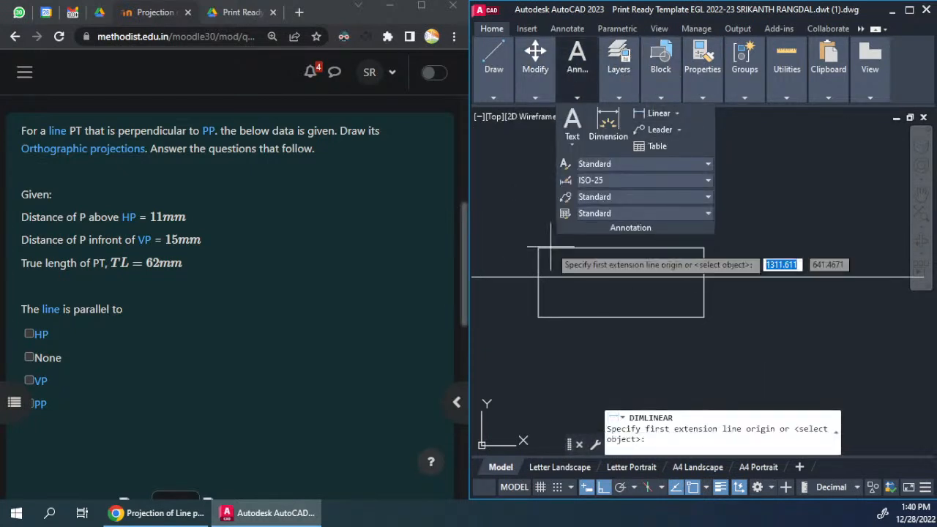
pyautogui.scroll(6, 520, 264)
pyautogui.press('Return')
pyautogui.click(626, 242)
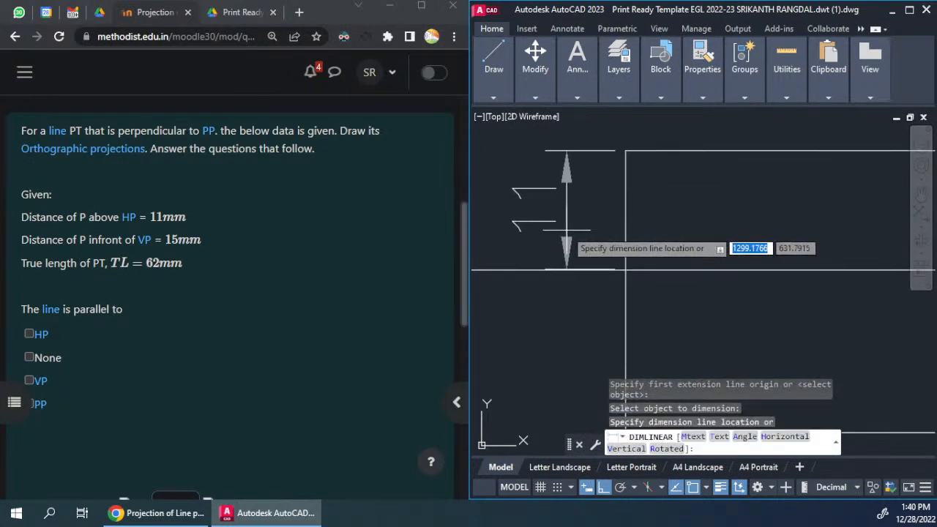
pyautogui.click(566, 238)
# Step: Add a linear dimension to the left projector segment below the reference line, aligned with the dimension above it
pyautogui.scroll(-2, 603, 244)
pyautogui.press('Return')
pyautogui.press('Return')
pyautogui.click(617, 293)
pyautogui.scroll(2, 596, 233)
pyautogui.click(571, 235)
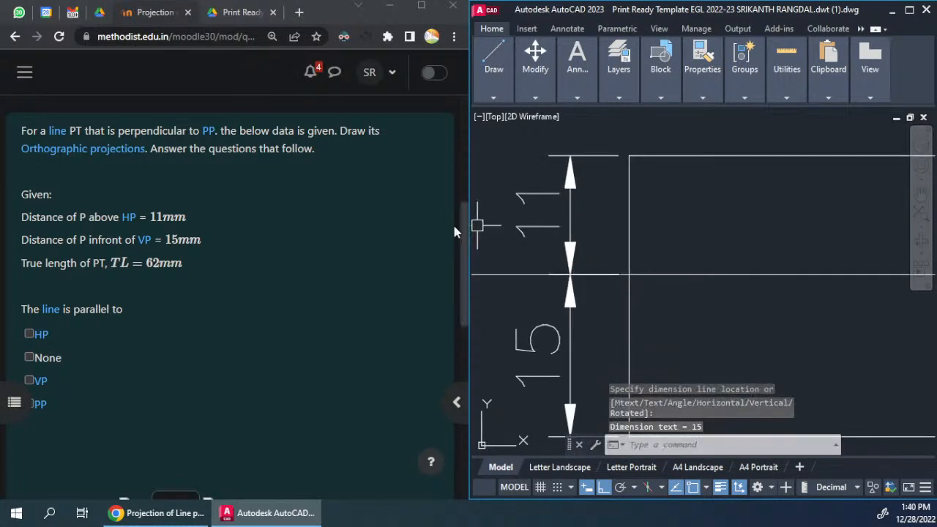
pyautogui.scroll(-2, 220, 217)
pyautogui.scroll(2, 220, 217)
pyautogui.scroll(-2, 557, 275)
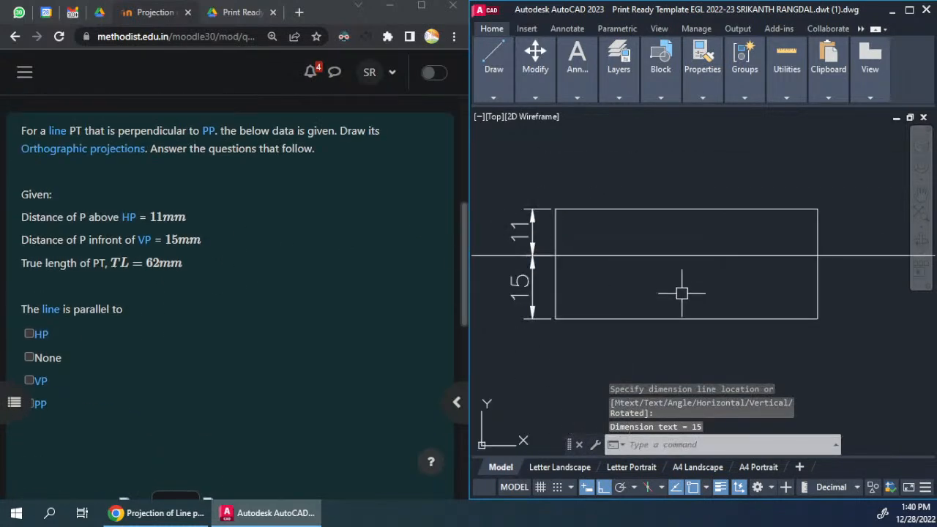
# Step: Add a linear dimension to the lower horizontal line and place it below that line
pyautogui.press('Return')
pyautogui.press('Return')
pyautogui.click(664, 288)
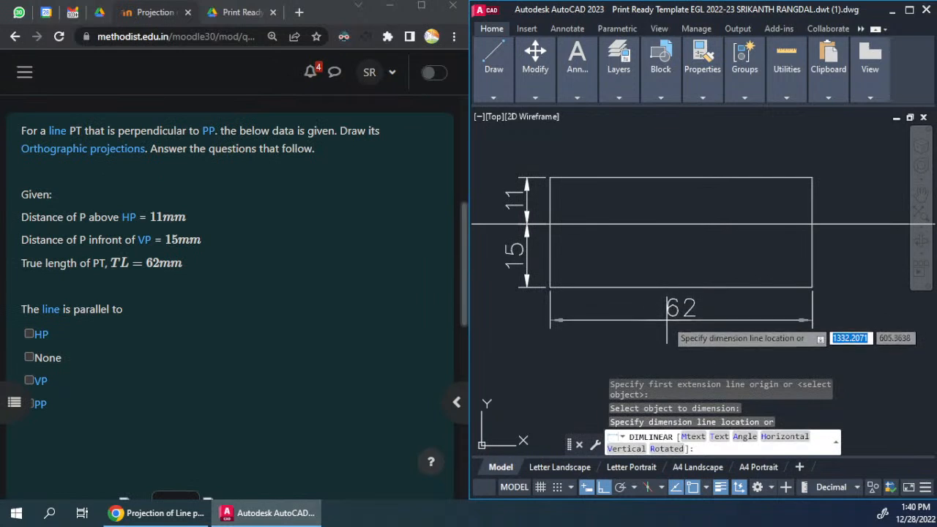
pyautogui.click(666, 320)
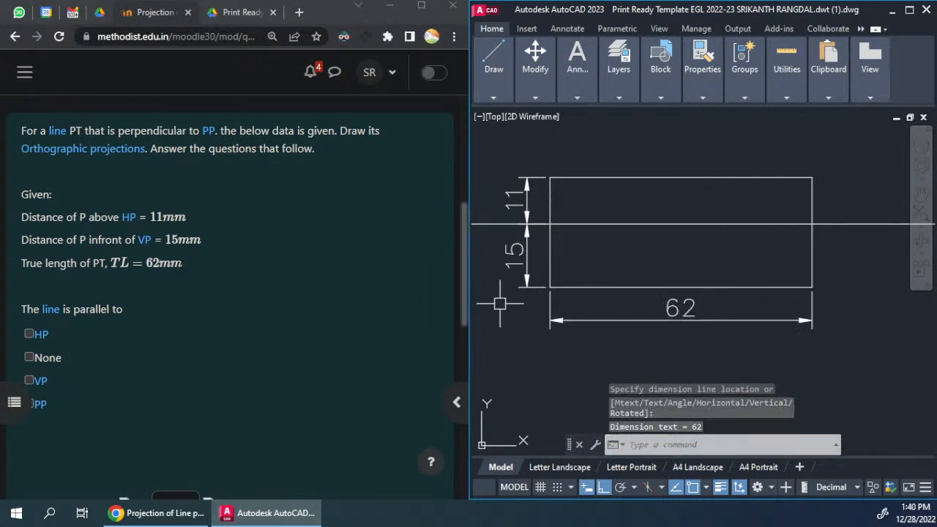
# Step: Copy the sample P text beside the template's LEGEND to the clipboard
pyautogui.moveTo(639, 252); pyautogui.dragTo(671, 260, button='middle')
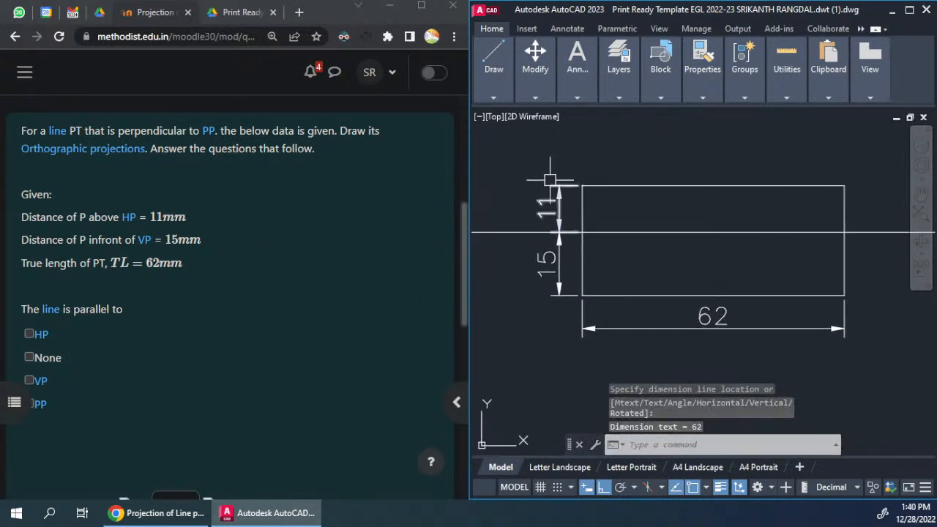
pyautogui.scroll(-6, 582, 189)
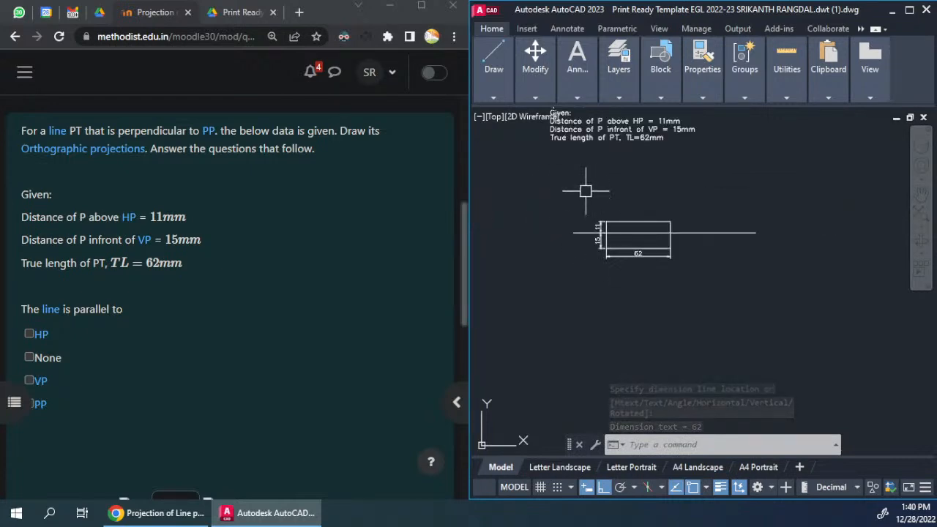
pyautogui.moveTo(534, 321); pyautogui.dragTo(664, 203, button='middle')
pyautogui.scroll(-5, 666, 206)
pyautogui.scroll(10, 571, 287)
pyautogui.scroll(-10, 600, 267)
pyautogui.moveTo(566, 309); pyautogui.dragTo(770, 231, button='middle')
pyautogui.scroll(5, 687, 256)
pyautogui.scroll(-9, 687, 256)
pyautogui.scroll(8, 541, 188)
pyautogui.scroll(8, 620, 192)
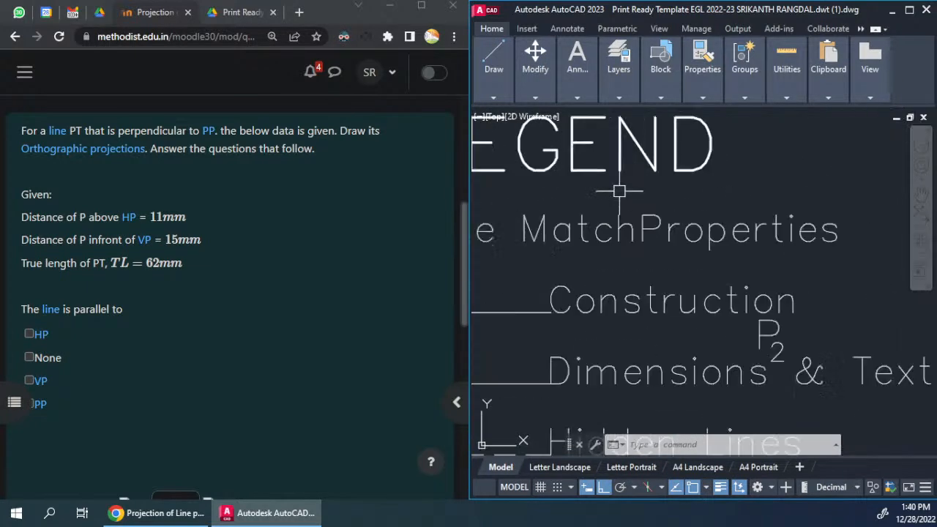
pyautogui.click(607, 295)
pyautogui.scroll(-4, 611, 280)
pyautogui.press('Escape')
pyautogui.press('Escape')
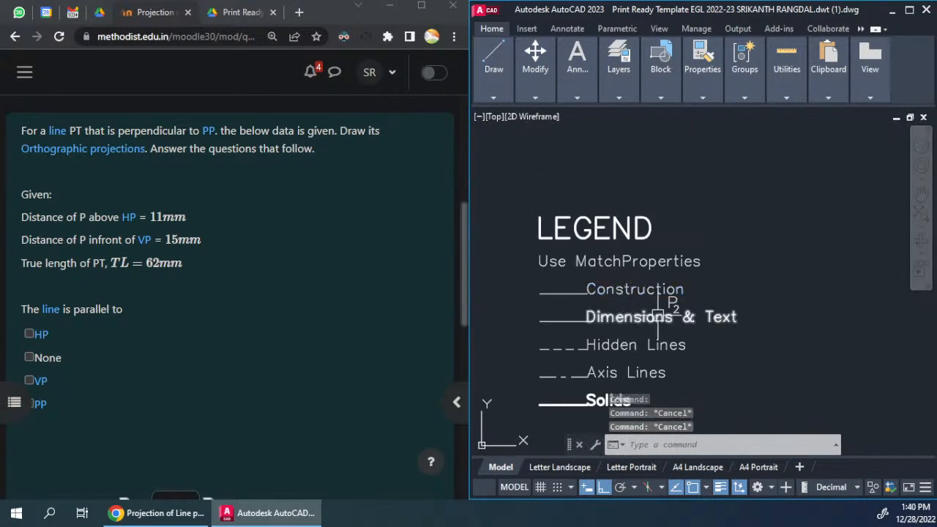
pyautogui.scroll(6, 663, 296)
pyautogui.click(637, 291)
pyautogui.hotkey('ctrl', 'c')
# Step: Paste the copied P label just outside the reference line's left end and change its text to X
pyautogui.hotkey('ctrl', 'v')
pyautogui.scroll(-8, 458, 318)
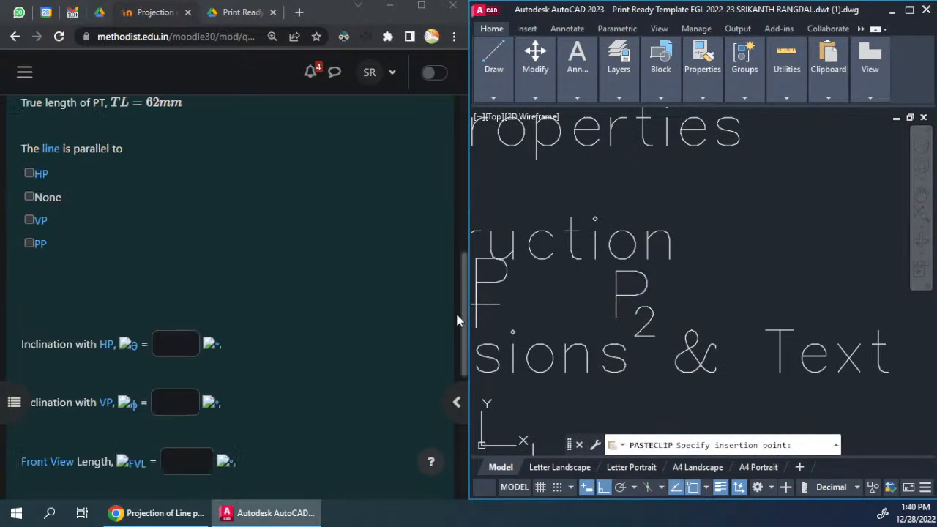
pyautogui.scroll(-12, 604, 303)
pyautogui.moveTo(820, 303); pyautogui.dragTo(757, 322, button='middle')
pyautogui.scroll(10, 757, 322)
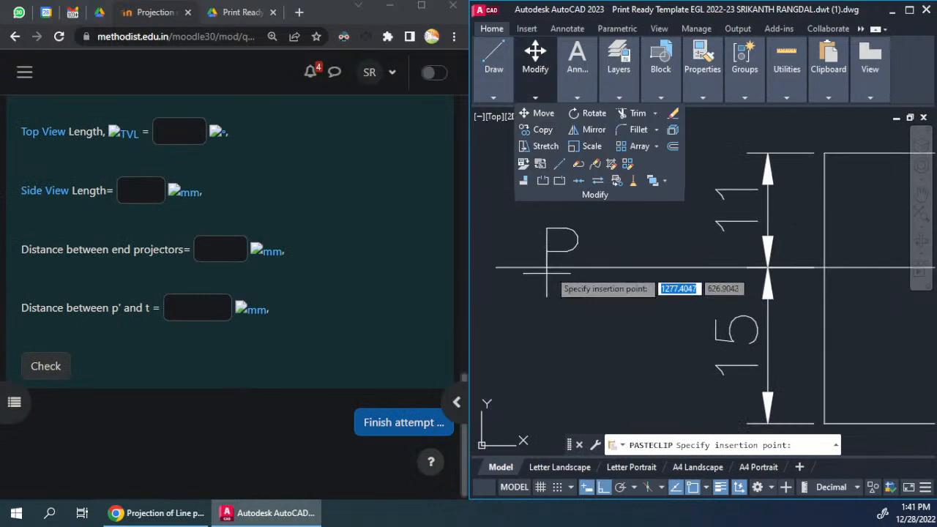
pyautogui.scroll(-5, 530, 304)
pyautogui.click(526, 257)
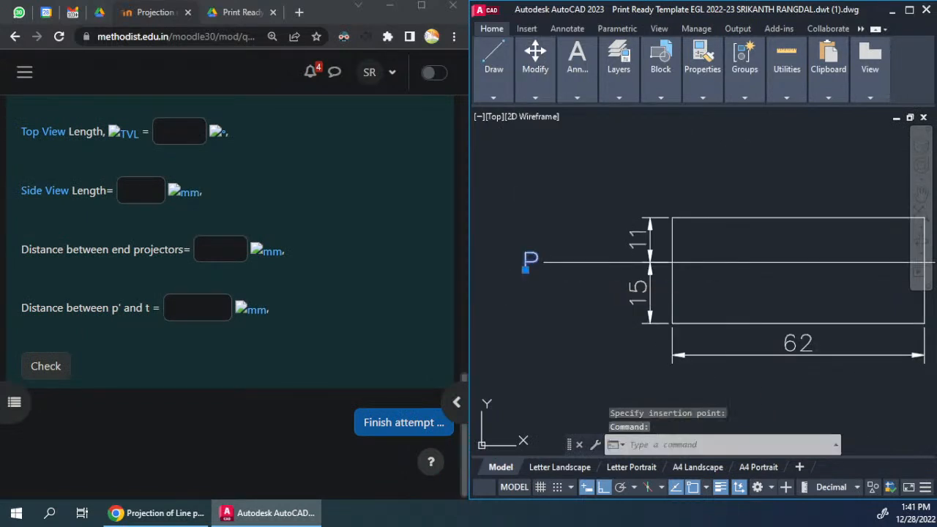
pyautogui.doubleClick(528, 262)
pyautogui.write('X')
pyautogui.click(574, 281)
# Step: Paste another copy of the label beyond the reference line's right end and change its text to y
pyautogui.scroll(-5, 531, 271)
pyautogui.moveTo(734, 280); pyautogui.dragTo(655, 280, button='middle')
pyautogui.hotkey('ctrl', 'v')
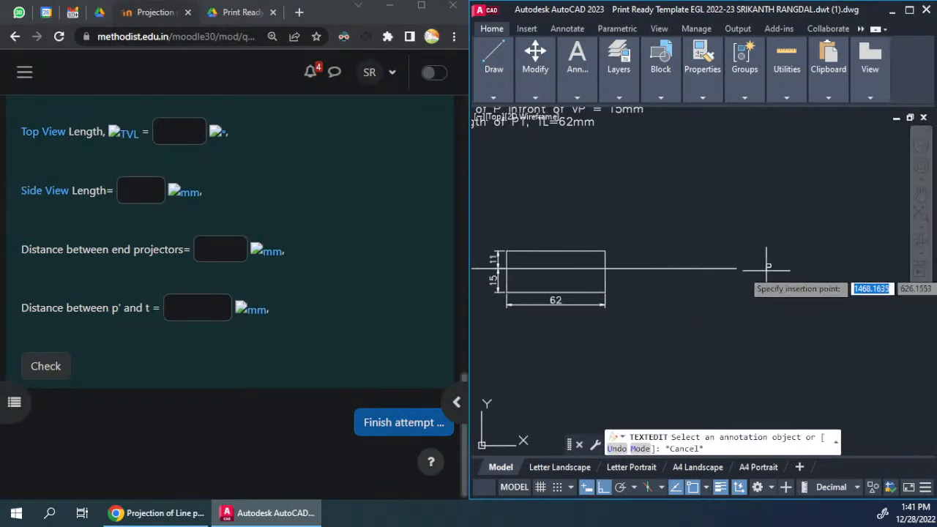
pyautogui.click(748, 268)
pyautogui.write('y')
pyautogui.click(786, 303)
pyautogui.press('Escape')
pyautogui.moveTo(743, 287); pyautogui.dragTo(827, 266, button='middle')
# Step: Insert the LEGEND block with Explode enabled in the empty area below and left of the projections
pyautogui.moveTo(681, 249); pyautogui.dragTo(644, 278, button='middle')
pyautogui.scroll(-4, 631, 288)
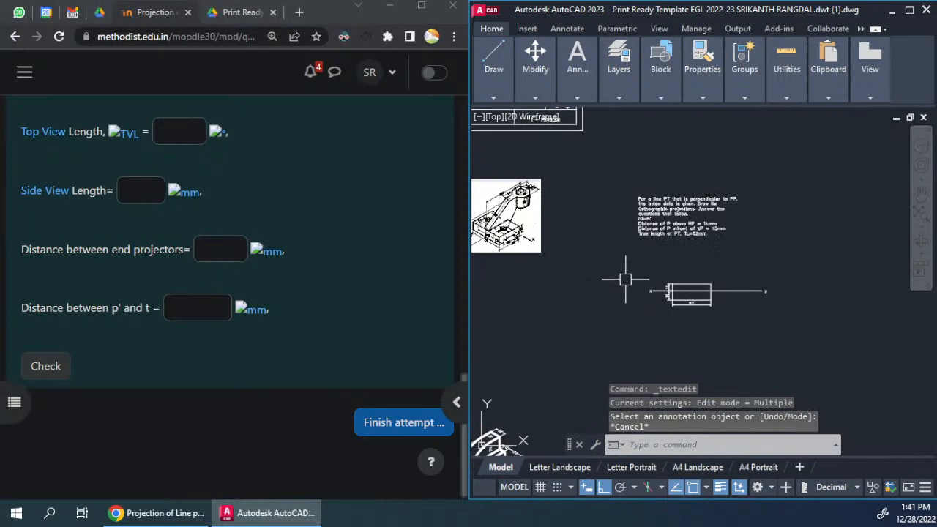
pyautogui.write('INSERT')
pyautogui.press('Return')
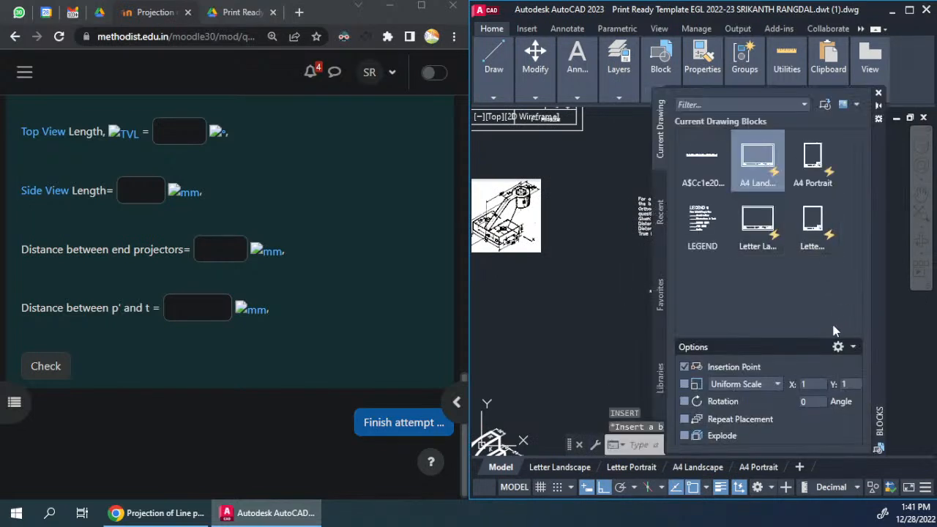
pyautogui.click(702, 223)
pyautogui.press('Escape')
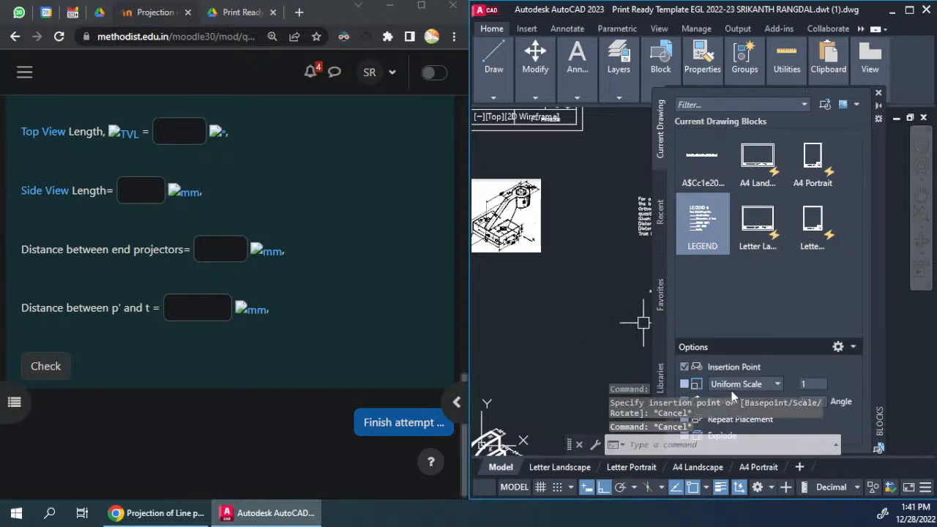
pyautogui.moveTo(881, 164); pyautogui.dragTo(866, 151)
pyautogui.click(694, 173)
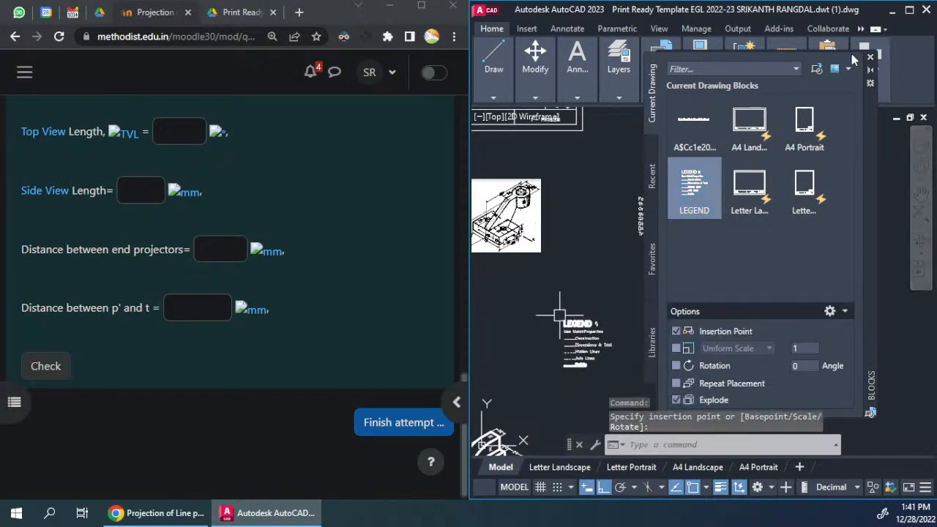
pyautogui.click(870, 56)
# Step: Match the properties of the legend's Solids line onto the upper and lower horizontal lines of the projection
pyautogui.scroll(8, 556, 322)
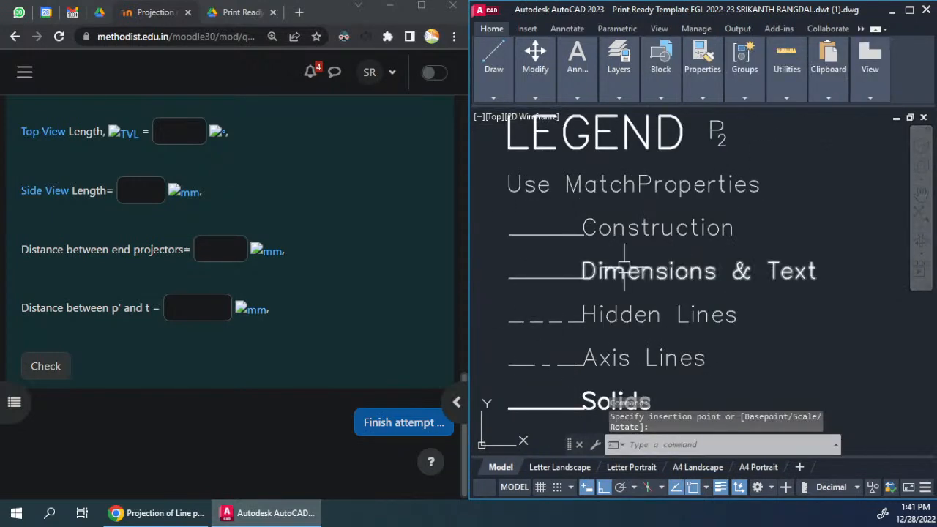
pyautogui.scroll(-5, 624, 268)
pyautogui.scroll(6, 615, 288)
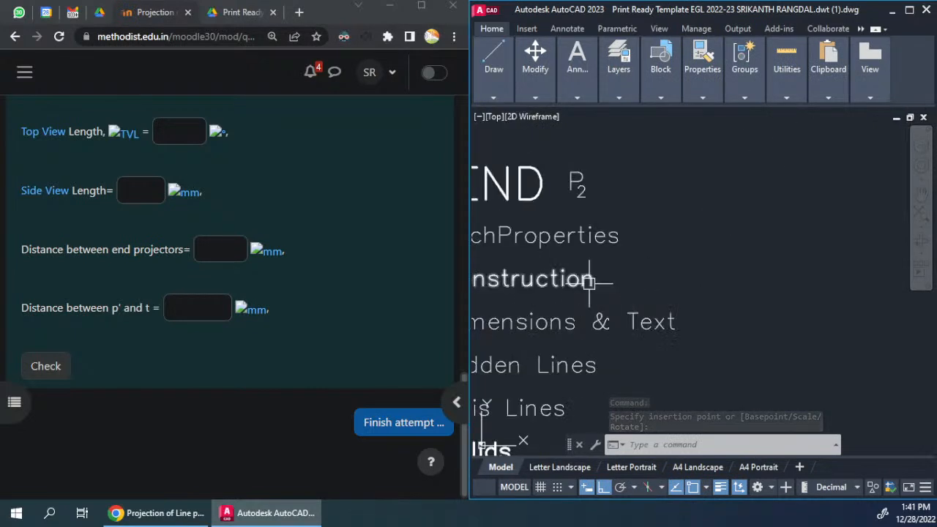
pyautogui.scroll(-3, 618, 271)
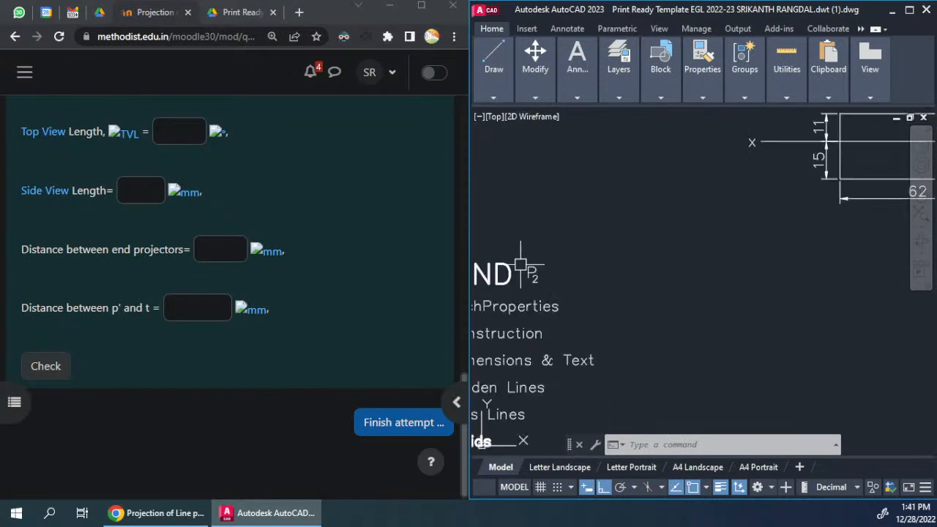
pyautogui.press('Escape')
pyautogui.press('Escape')
pyautogui.scroll(-2, 661, 234)
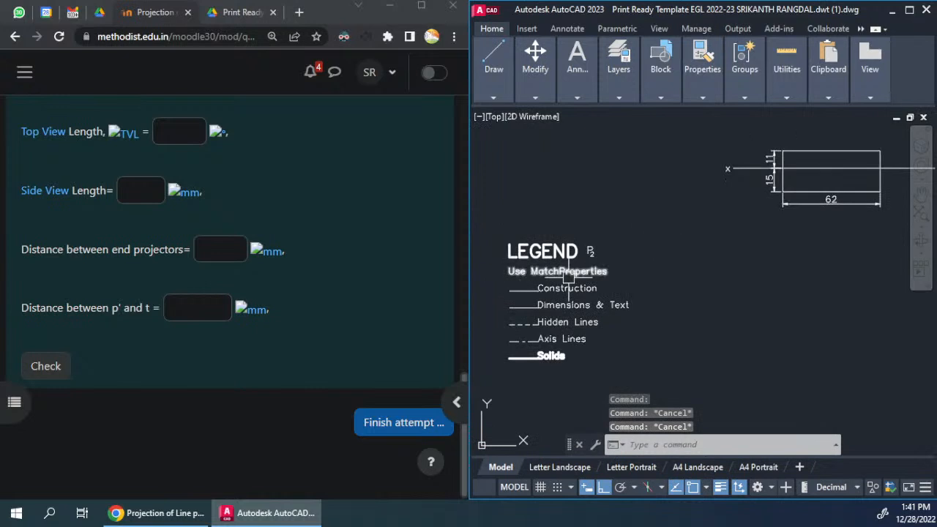
pyautogui.moveTo(659, 290); pyautogui.dragTo(625, 281, button='middle')
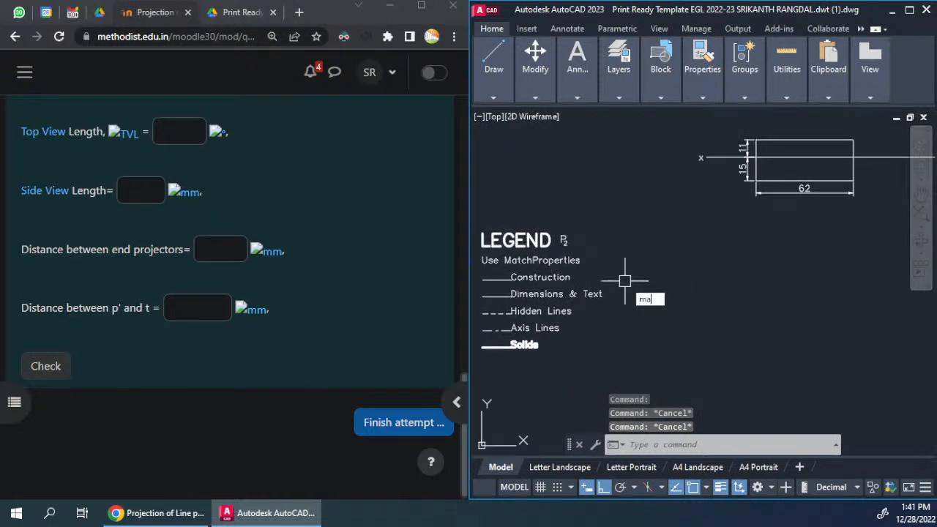
pyautogui.write('ma')
pyautogui.press('Return')
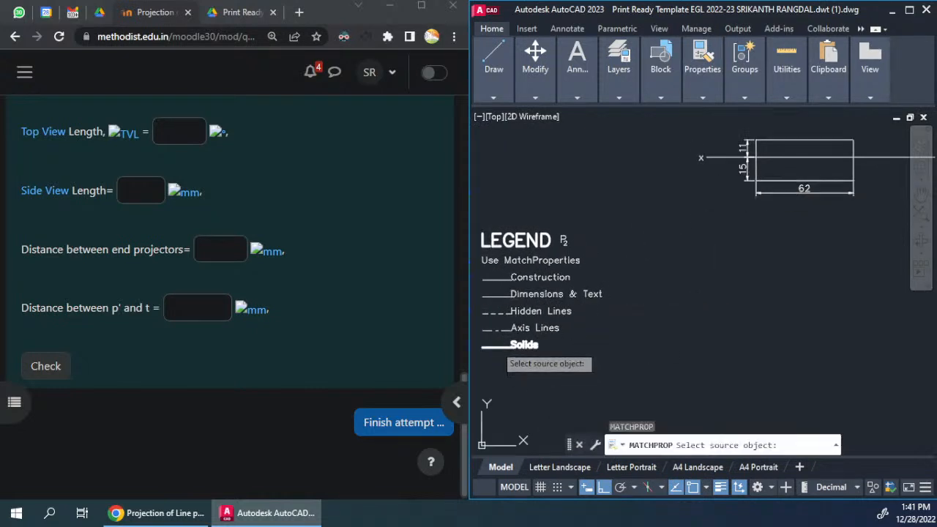
pyautogui.click(499, 347)
pyautogui.click(786, 180)
pyautogui.click(783, 141)
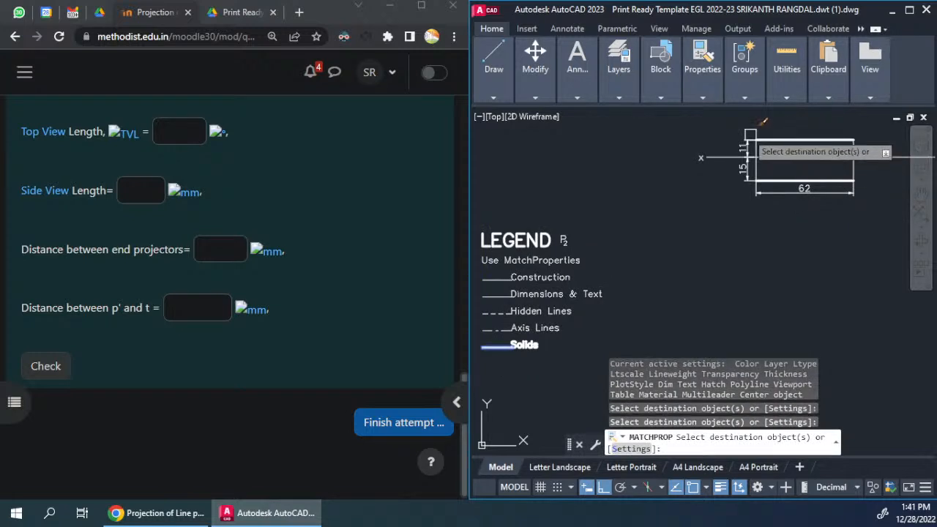
pyautogui.press('Return')
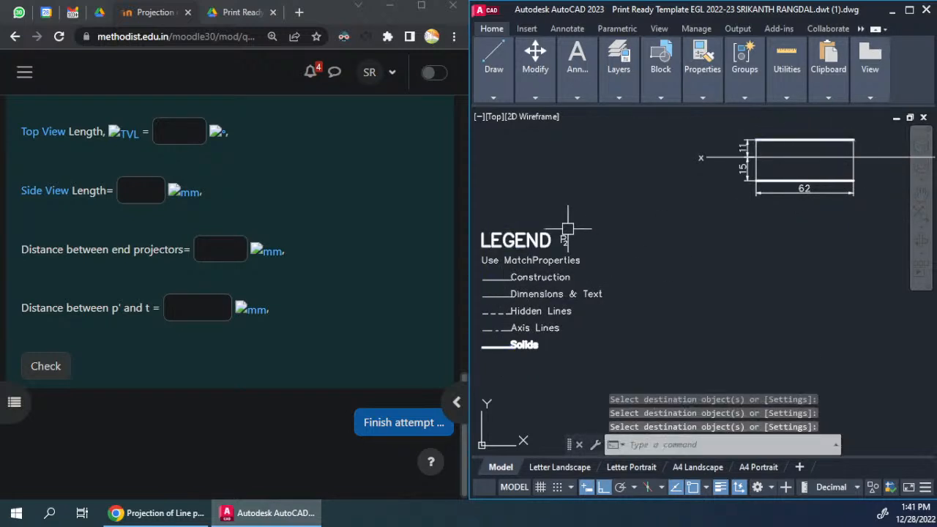
# Step: Paste the P label above the left end of the upper horizontal line and change its text to p'
pyautogui.hotkey('ctrl', 'v')
pyautogui.scroll(5, 725, 169)
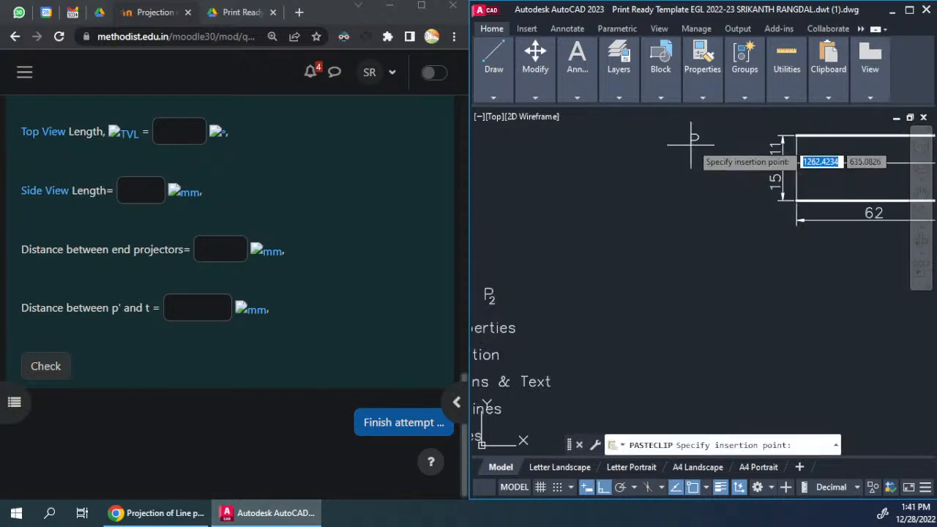
pyautogui.click(688, 215)
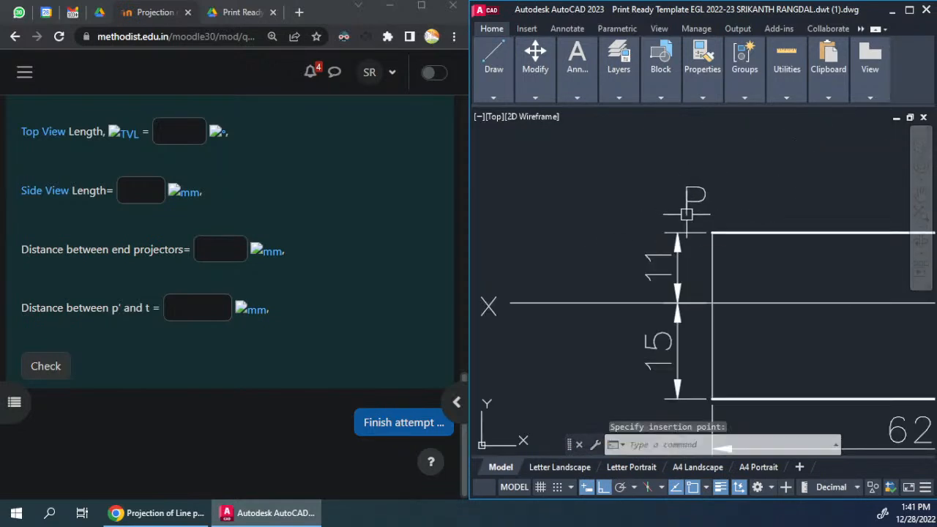
pyautogui.scroll(15, 269, 227)
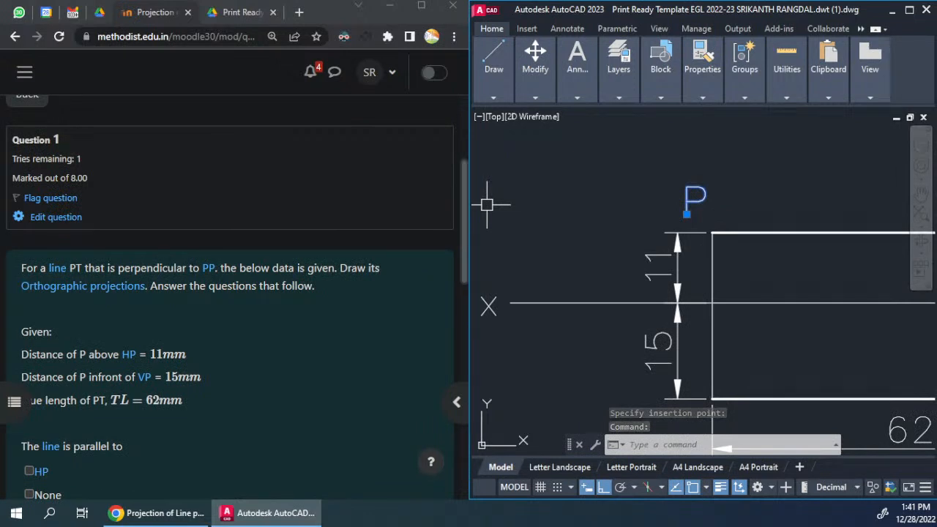
pyautogui.doubleClick(693, 201)
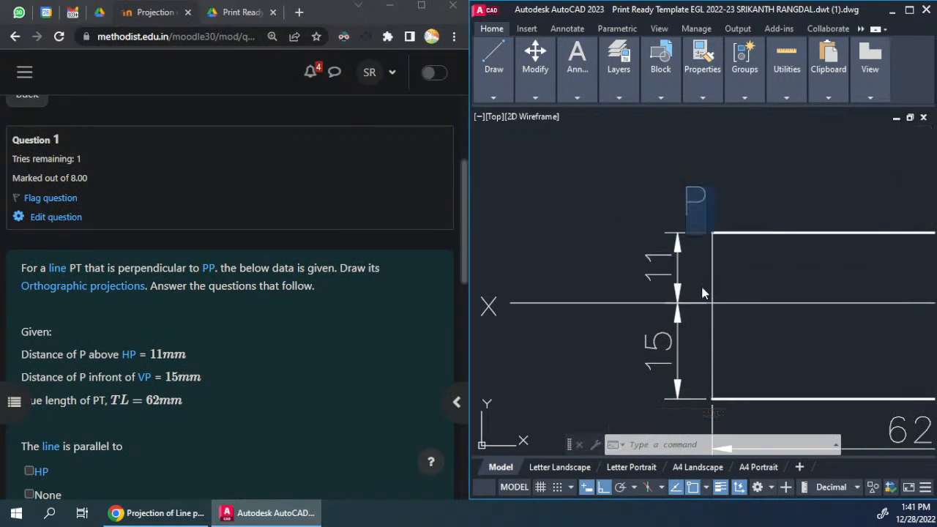
pyautogui.click(619, 325)
# Step: Paste the P label above the right end of the upper horizontal line and change its text to t'
pyautogui.hotkey('ctrl', 'v')
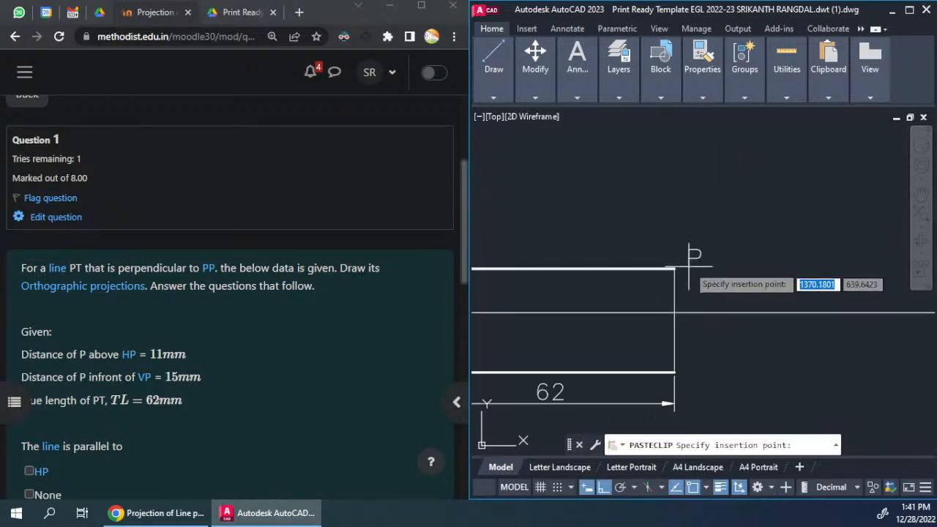
pyautogui.click(681, 246)
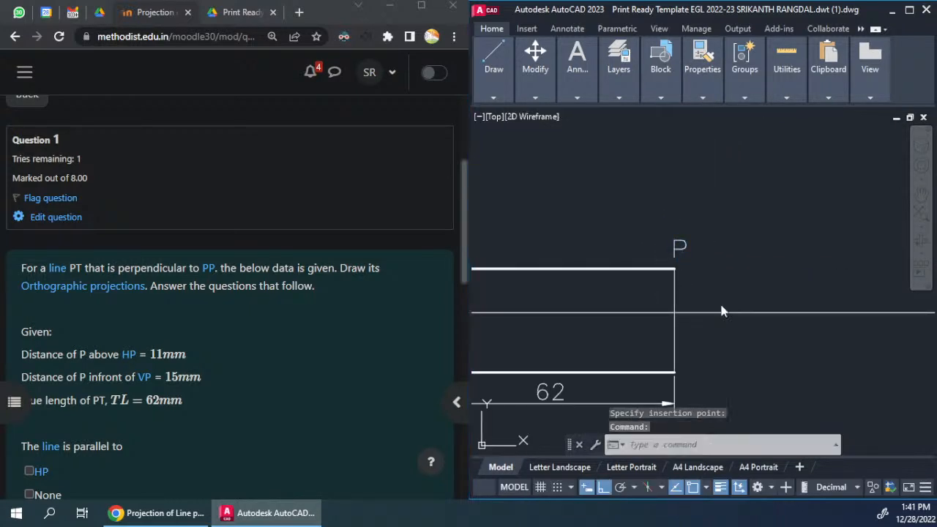
pyautogui.doubleClick(679, 247)
pyautogui.write("t'")
pyautogui.click(722, 309)
# Step: Paste the P label below the left end of the lower horizontal line and change its text to p
pyautogui.scroll(-5, 721, 289)
pyautogui.scroll(5, 650, 288)
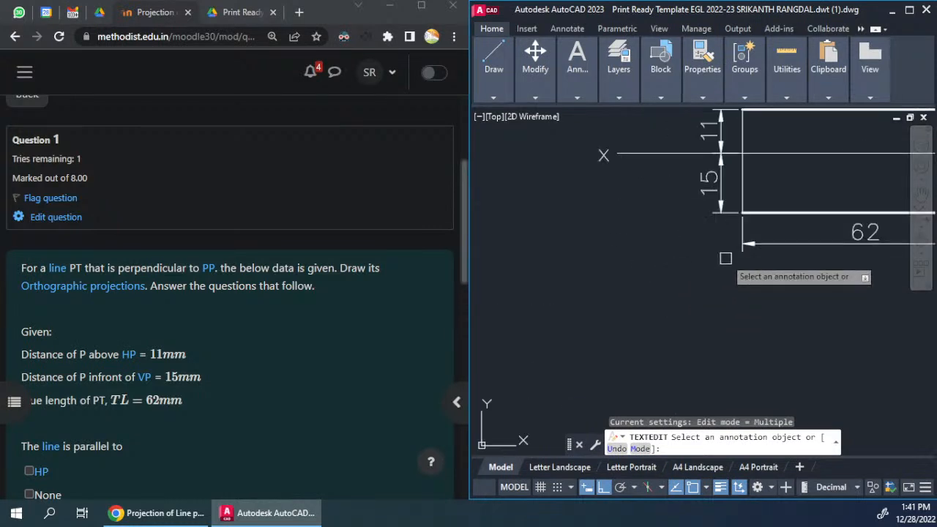
pyautogui.moveTo(726, 258); pyautogui.dragTo(619, 321, button='middle')
pyautogui.hotkey('ctrl', 'v')
pyautogui.click(619, 304)
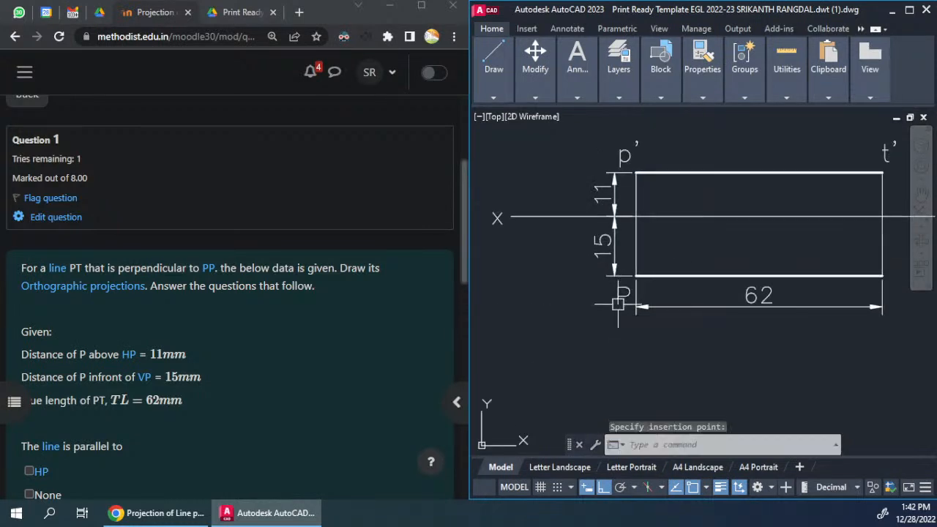
pyautogui.doubleClick(621, 297)
pyautogui.write('p')
pyautogui.click(596, 318)
pyautogui.moveTo(816, 325); pyautogui.dragTo(656, 325, button='middle')
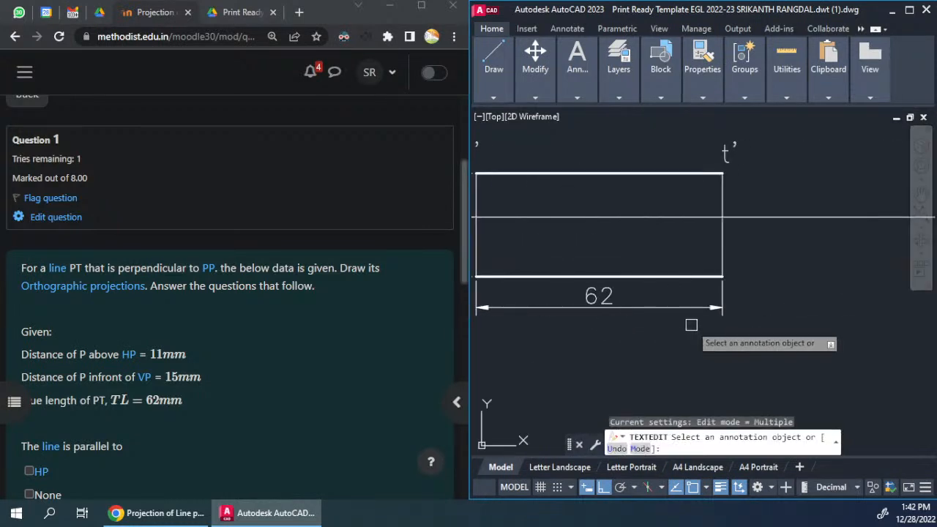
# Step: Paste the P label beside the right end of the lower horizontal line and change its text to t
pyautogui.hotkey('ctrl', 'v')
pyautogui.click(735, 286)
pyautogui.doubleClick(736, 279)
pyautogui.write('t')
pyautogui.click(770, 351)
pyautogui.scroll(-2, 777, 345)
pyautogui.press('Escape')
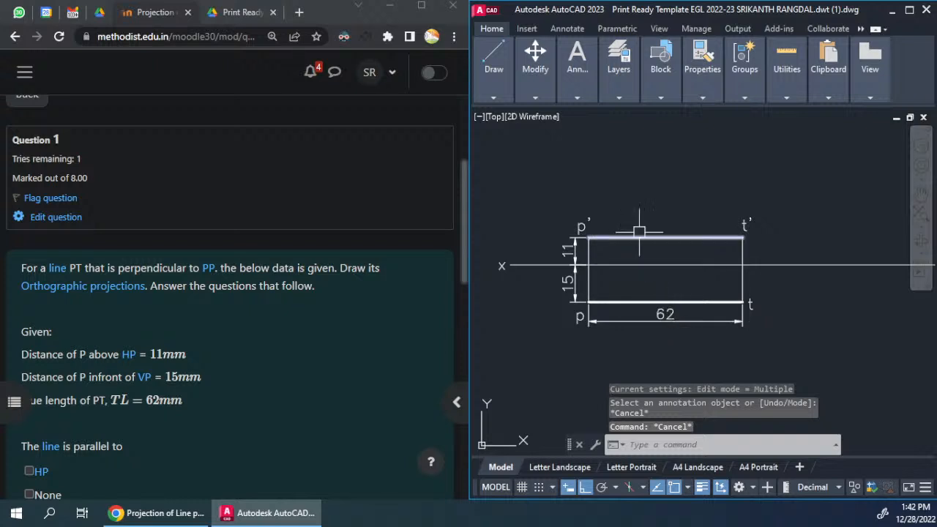
# Step: Draw a vertical reference line across the xy line, just beyond the t' and t ends of the projections
pyautogui.moveTo(672, 280); pyautogui.dragTo(674, 299, button='middle')
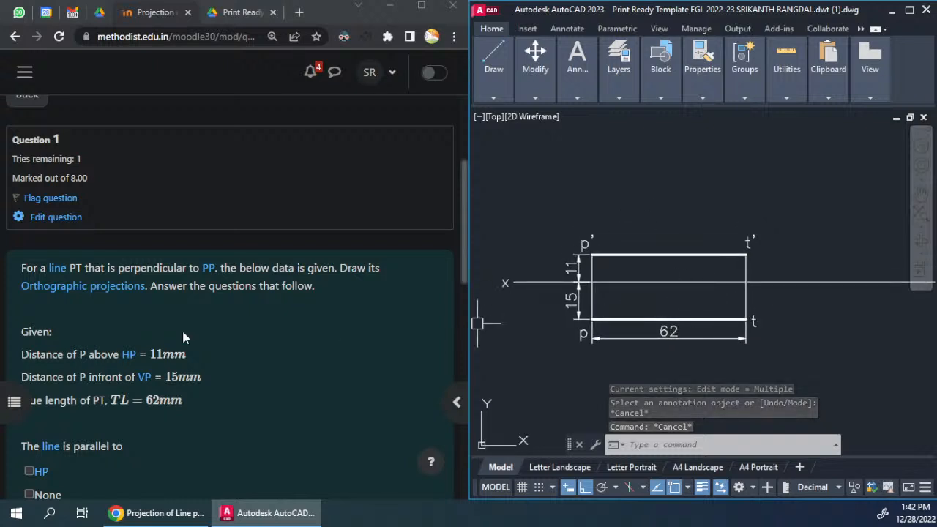
pyautogui.moveTo(756, 295); pyautogui.dragTo(702, 271, button='middle')
pyautogui.press('Return')
pyautogui.click(723, 154)
pyautogui.click(725, 349)
pyautogui.press('Return')
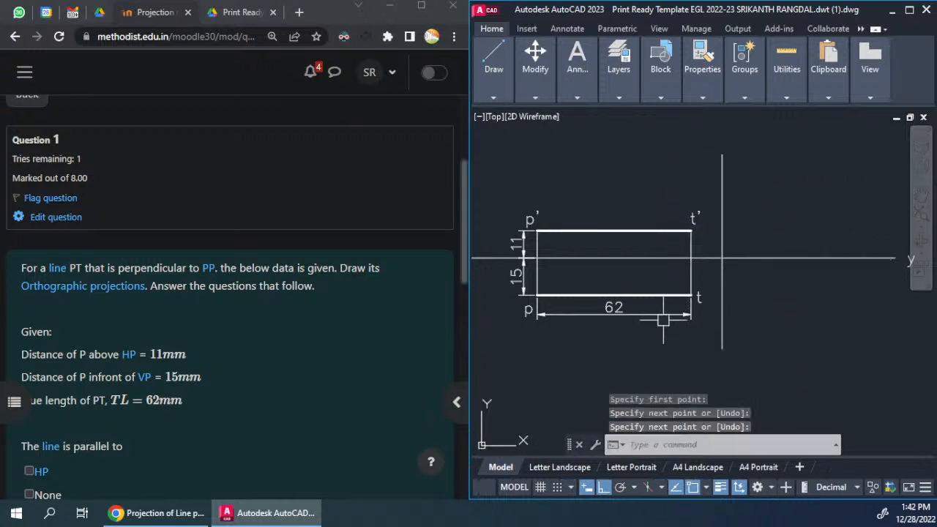
# Step: Copy the p label, paste it above the vertical reference line and change its text to x1
pyautogui.click(522, 310)
pyautogui.hotkey('ctrl', 'c')
pyautogui.hotkey('ctrl', 'v')
pyautogui.click(712, 151)
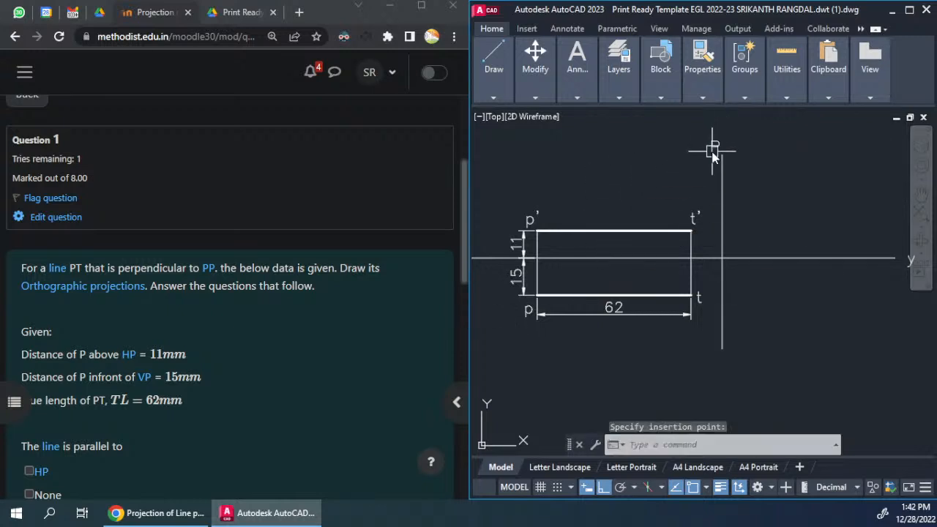
pyautogui.doubleClick(713, 147)
pyautogui.write('x1')
pyautogui.click(727, 188)
# Step: Paste the copied label below the vertical reference line and change its text to y1
pyautogui.hotkey('ctrl', 'v')
pyautogui.click(716, 360)
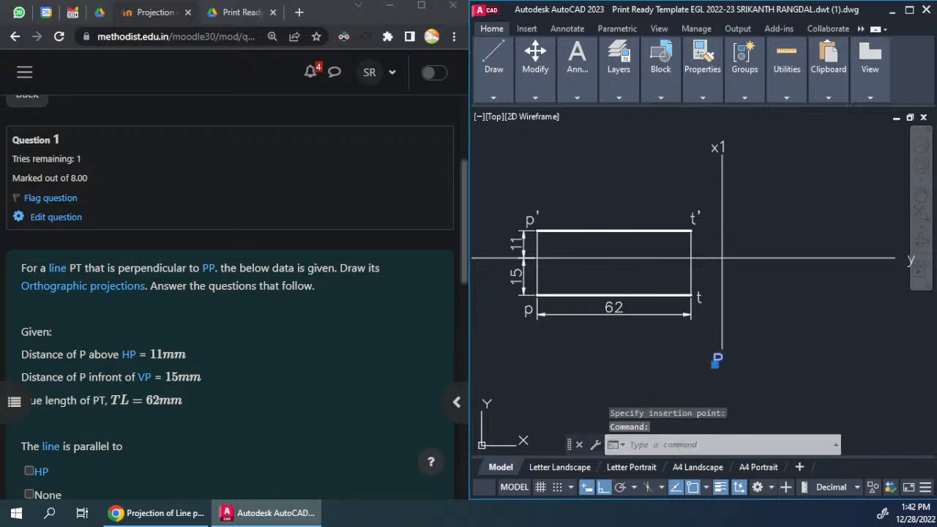
pyautogui.doubleClick(718, 359)
pyautogui.write('y1')
pyautogui.click(754, 395)
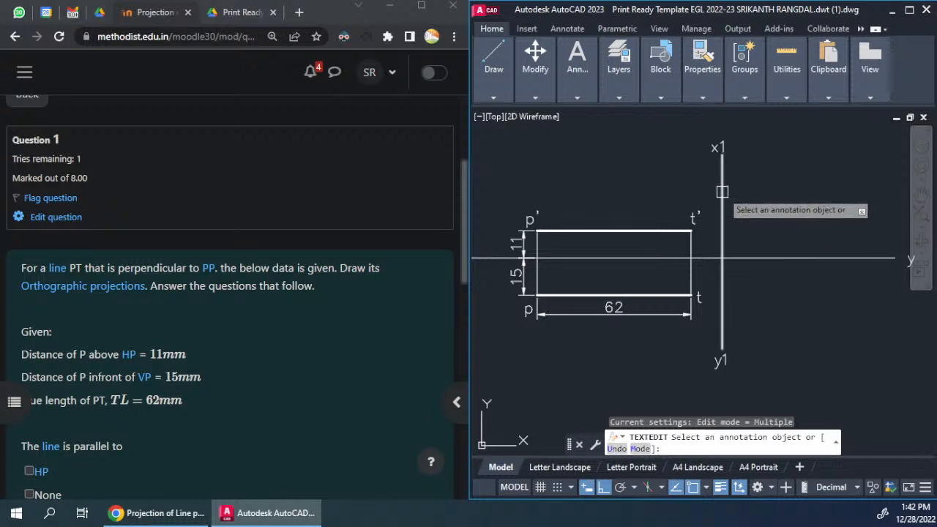
pyautogui.press('Escape')
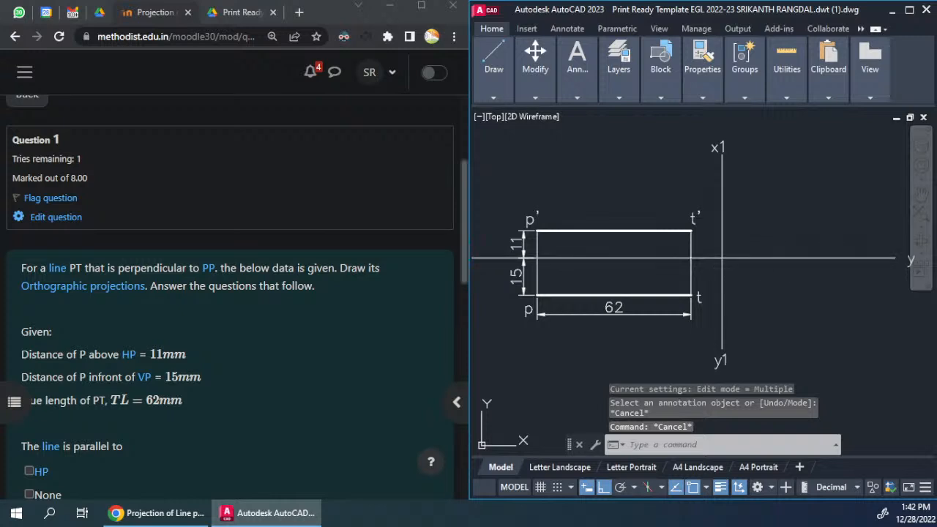
# Step: Draw a horizontal projector from the right end of the lower line at t to the x1y1 line
pyautogui.write('l')
pyautogui.press('Return')
pyautogui.click(691, 295)
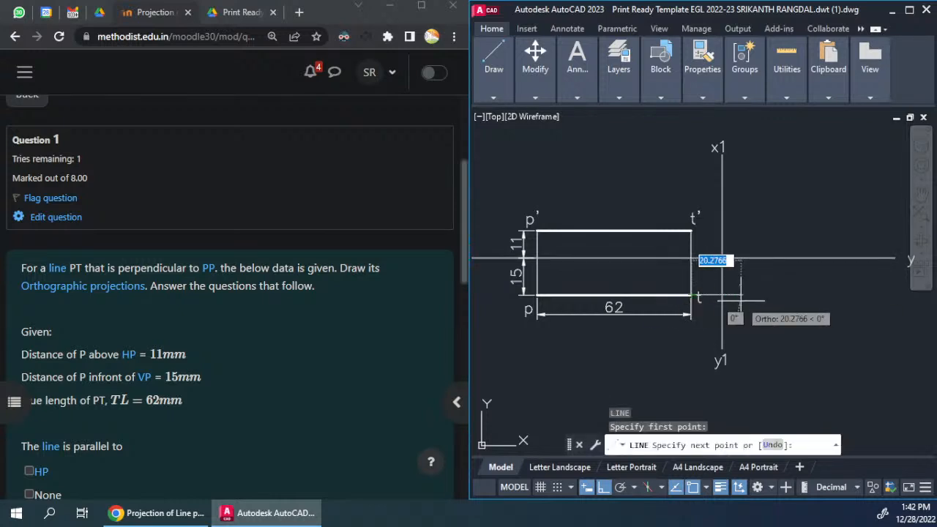
pyautogui.click(722, 295)
pyautogui.press('Return')
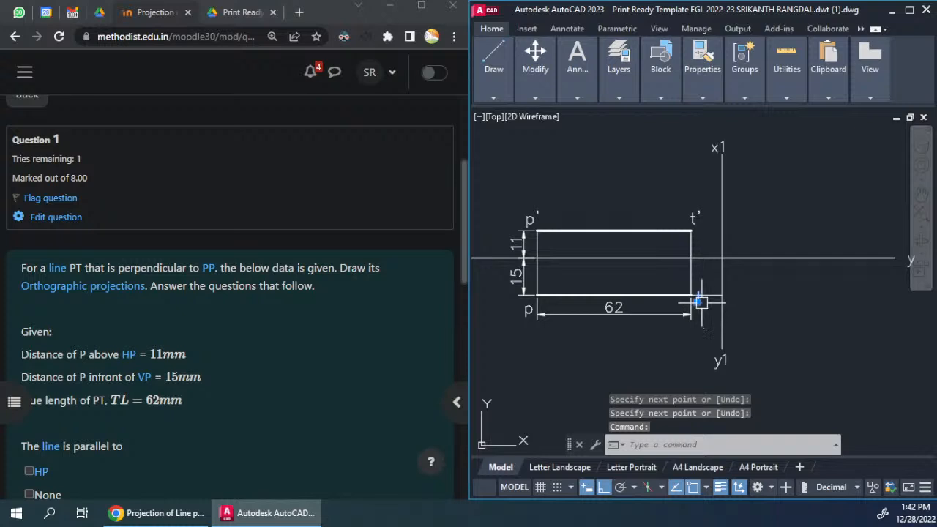
# Step: Move the t label below the new projector, in line with the p label
pyautogui.click(693, 297)
pyautogui.press('Escape')
pyautogui.press('Escape')
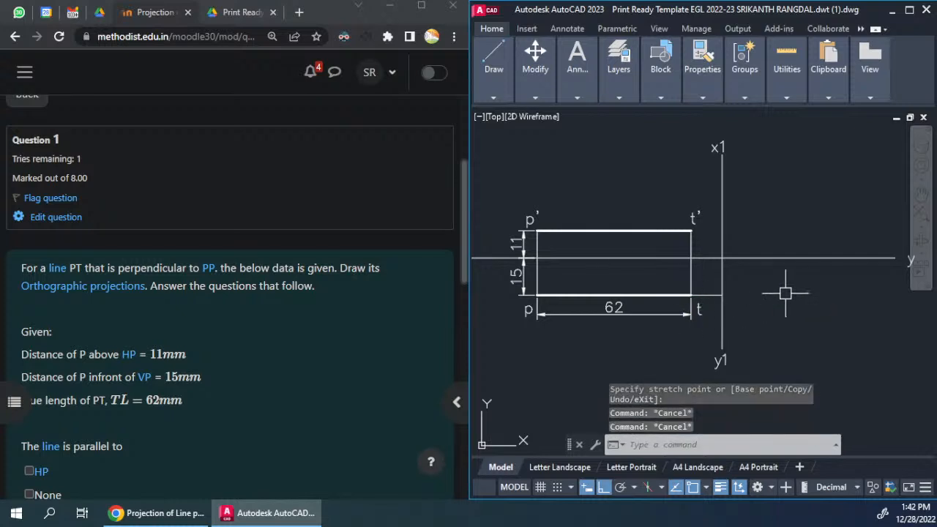
# Step: Draw a circle centred where xy and x1y1 cross, with its radius reaching the projector's end on x1y1
pyautogui.moveTo(789, 293); pyautogui.dragTo(786, 300, button='middle')
pyautogui.write('c')
pyautogui.press('Return')
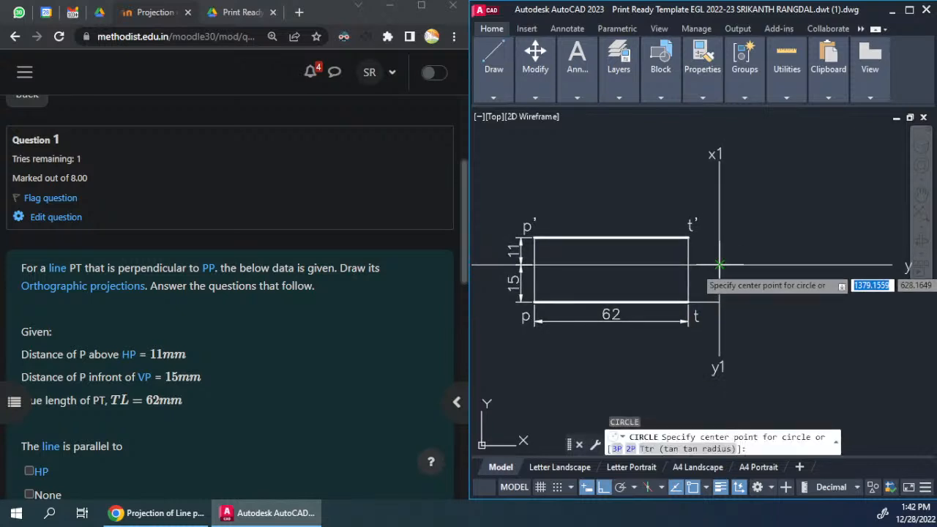
pyautogui.click(719, 265)
pyautogui.click(720, 302)
pyautogui.moveTo(722, 303); pyautogui.dragTo(721, 305, button='middle')
# Step: Trim the circle to its lower-right quarter arc between the x1y1 and xy lines
pyautogui.click(761, 236)
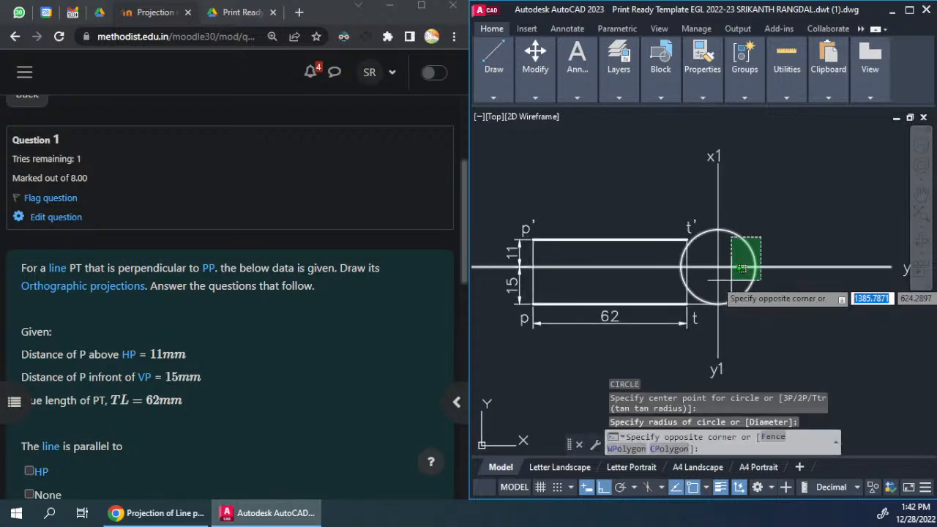
pyautogui.click(714, 278)
pyautogui.write('tr')
pyautogui.press('Return')
pyautogui.click(726, 235)
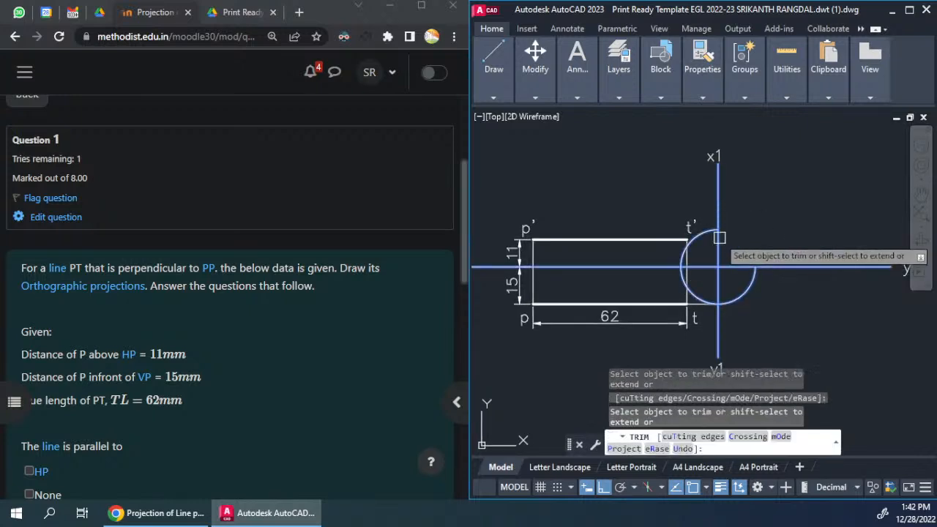
pyautogui.click(712, 232)
pyautogui.click(697, 292)
pyautogui.press('Return')
# Step: Draw a vertical projector upward from the arc's end on xy and a horizontal projector from t' across it
pyautogui.moveTo(774, 304); pyautogui.dragTo(775, 307, button='middle')
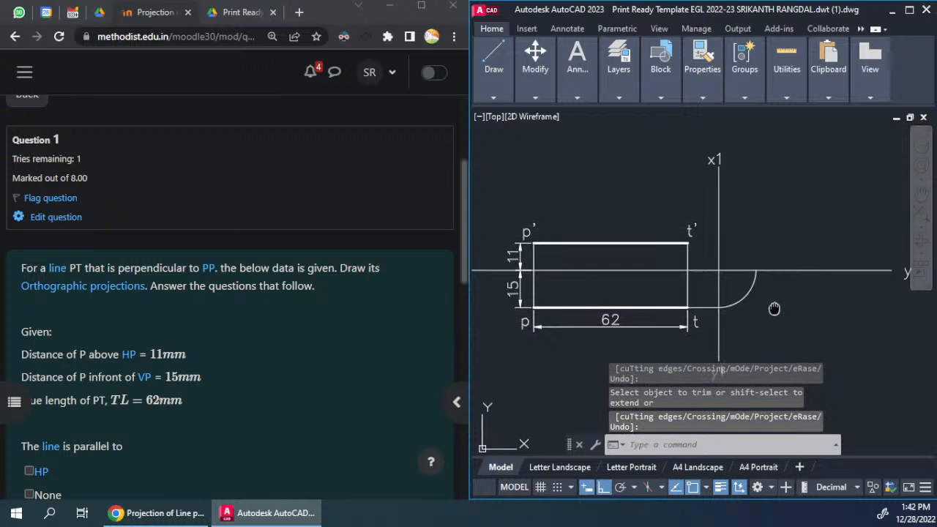
pyautogui.write('l')
pyautogui.press('Return')
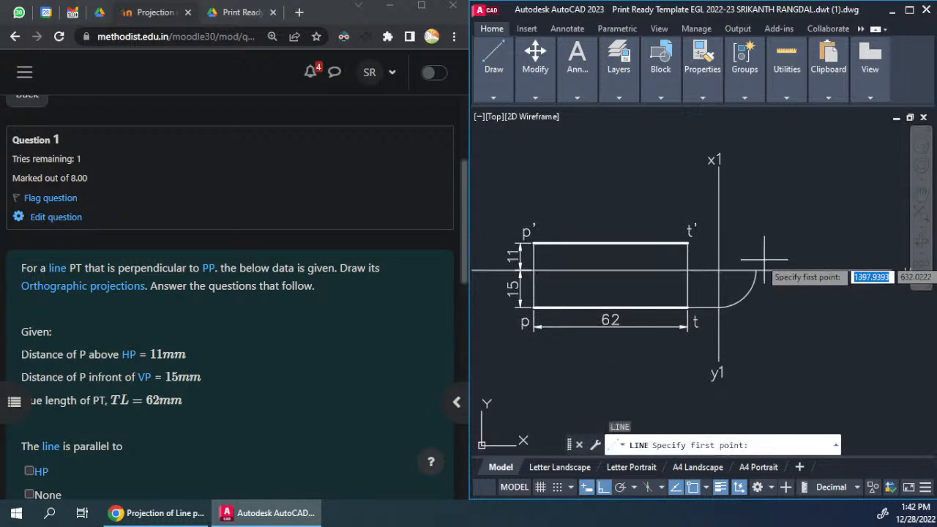
pyautogui.click(755, 272)
pyautogui.press('Escape')
pyautogui.press('Return')
pyautogui.click(688, 243)
pyautogui.press('Return')
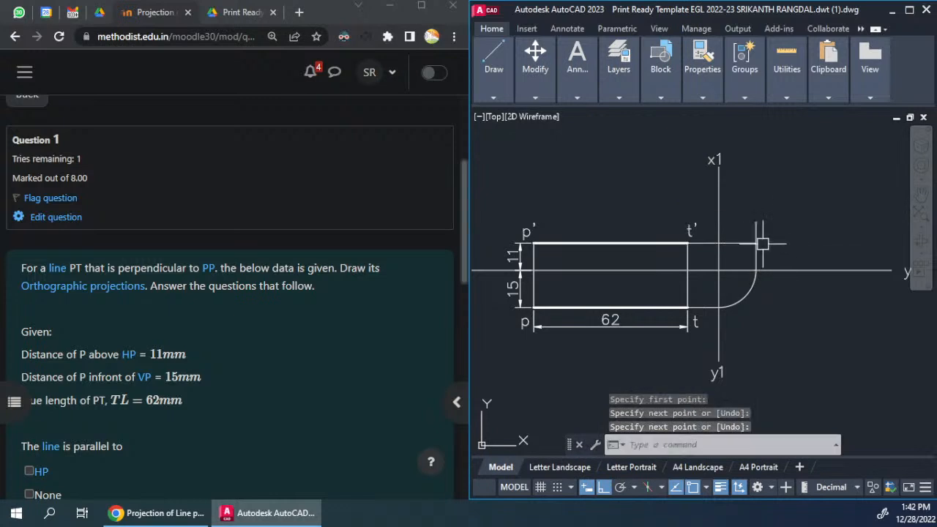
# Step: Trim the overshooting ends of the two projectors and place a point at their intersection
pyautogui.write('tr')
pyautogui.press('Return')
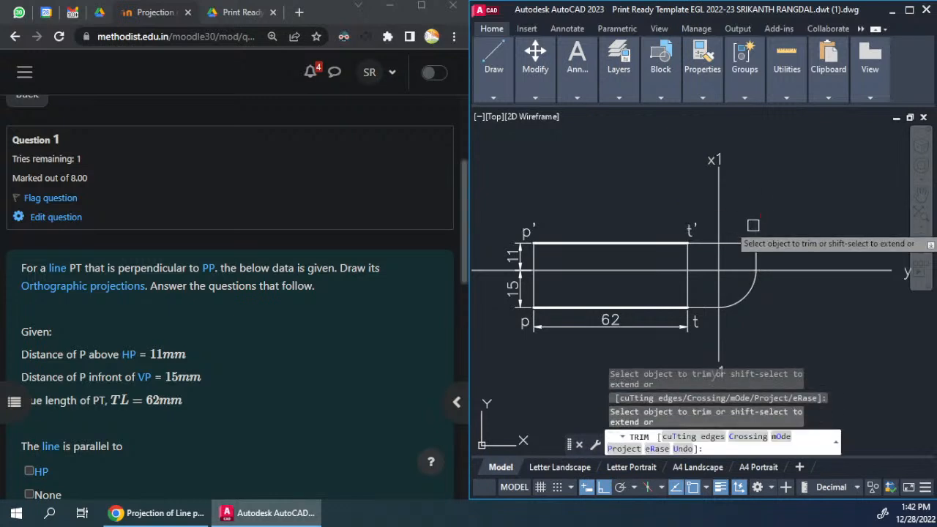
pyautogui.press('Escape')
pyautogui.write('po')
pyautogui.press('Return')
pyautogui.click(757, 243)
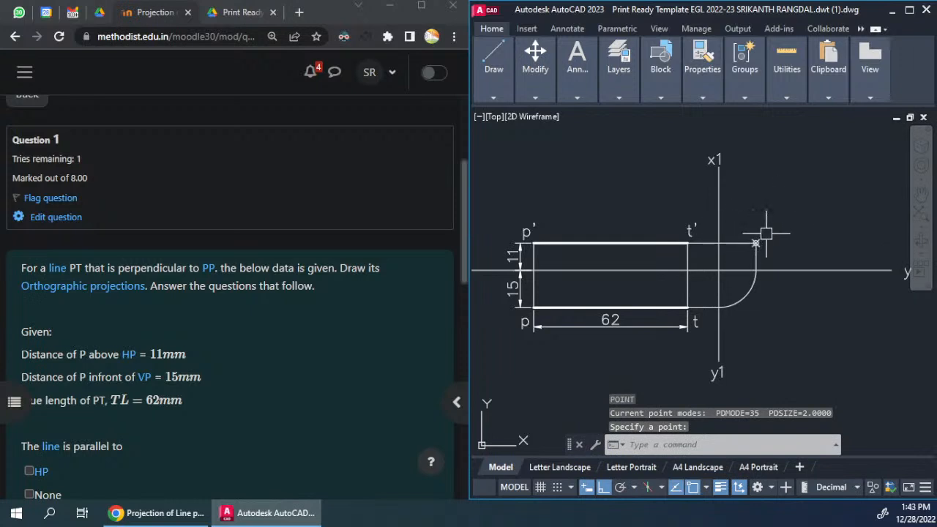
# Step: Paste the p label at the side-view point and change its text to p"(t")
pyautogui.hotkey('ctrl', 'v')
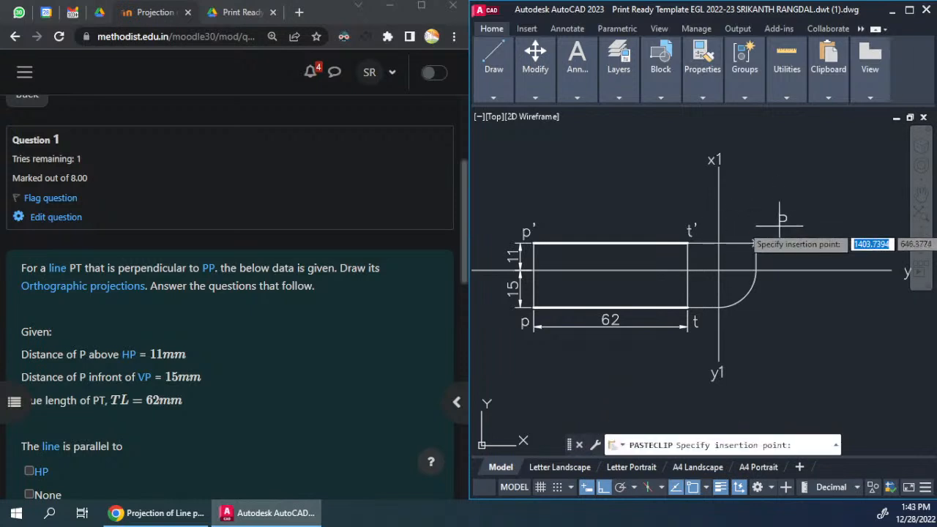
pyautogui.scroll(2, 758, 238)
pyautogui.click(750, 248)
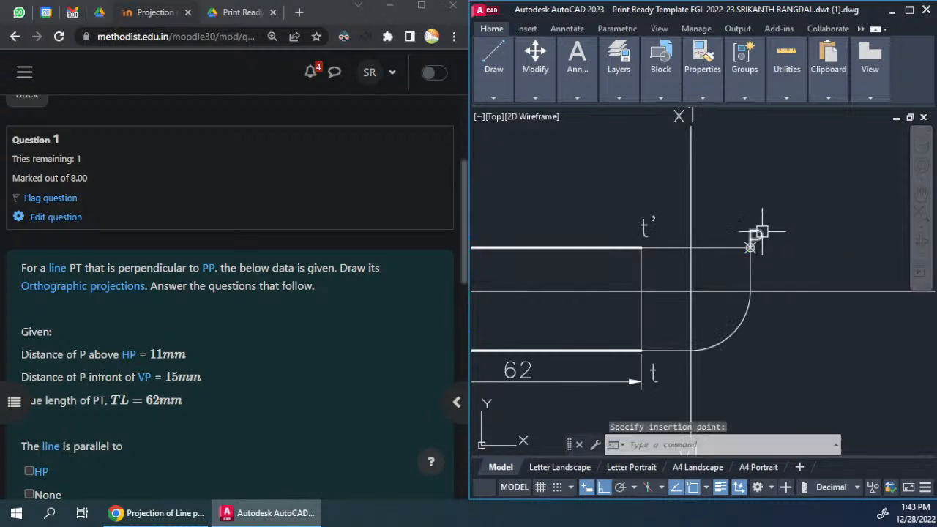
pyautogui.doubleClick(757, 238)
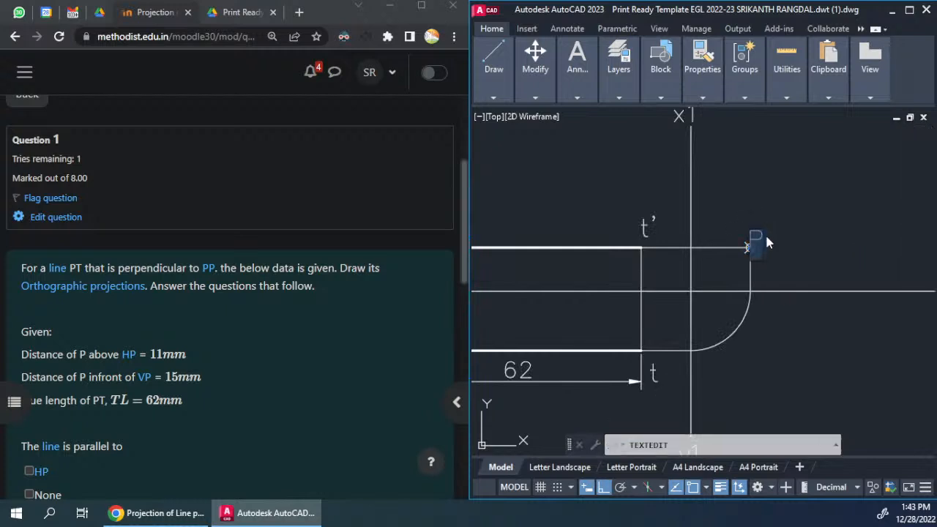
pyautogui.write('"(t")')
pyautogui.click(823, 207)
pyautogui.press('Escape')
pyautogui.click(790, 243)
pyautogui.moveTo(795, 245); pyautogui.dragTo(796, 231)
# Step: Stretch the right end of the xy line, together with the y label, inward to shorten the line
pyautogui.scroll(-2, 795, 255)
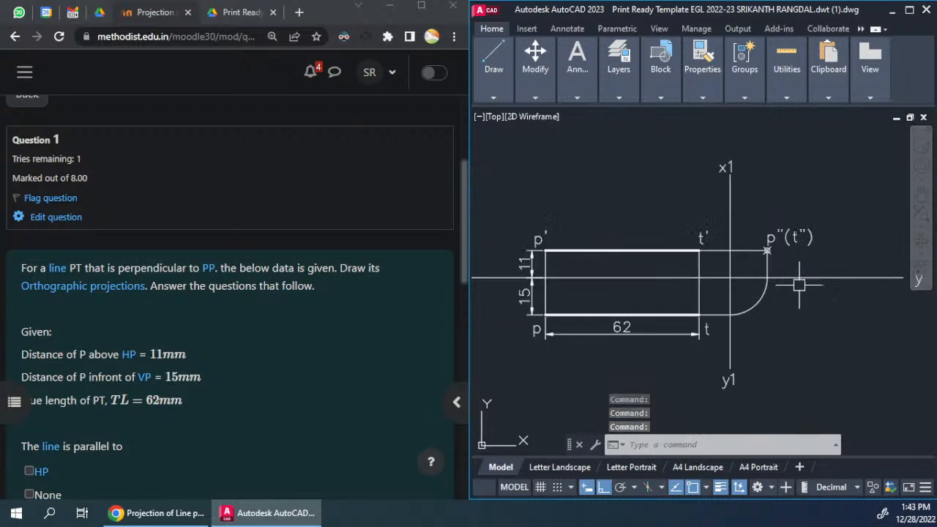
pyautogui.scroll(-1, 801, 283)
pyautogui.scroll(-1, 706, 249)
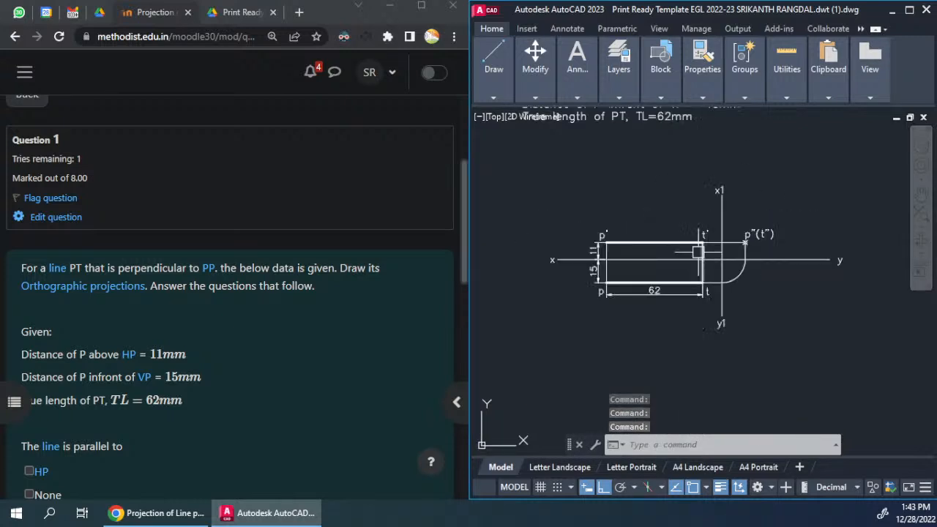
pyautogui.write('s')
pyautogui.press('Return')
pyautogui.click(861, 238)
pyautogui.click(815, 297)
pyautogui.press('Return')
pyautogui.click(844, 290)
pyautogui.click(783, 290)
# Step: Stretch the left end of the xy line, together with the x label, inward towards the projections
pyautogui.press('Return')
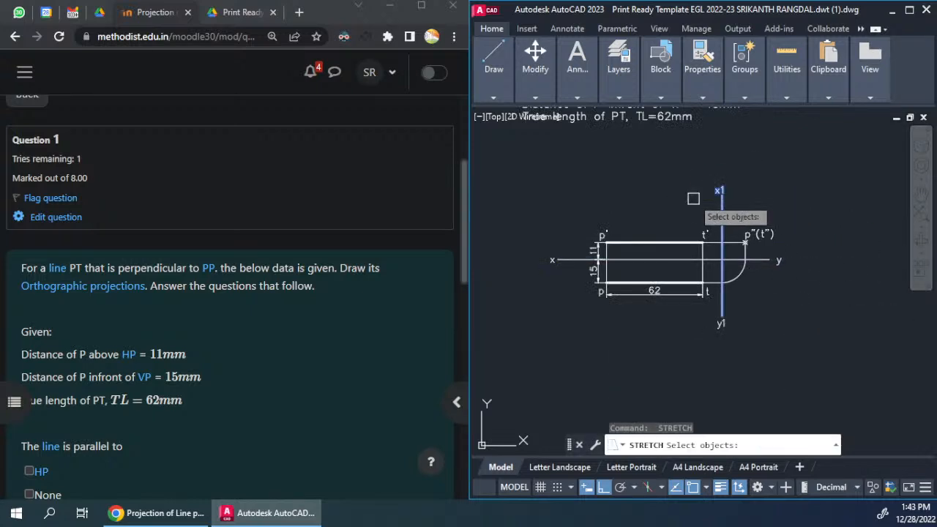
pyautogui.click(571, 225)
pyautogui.click(552, 258)
pyautogui.press('Return')
pyautogui.click(529, 314)
pyautogui.click(548, 317)
# Step: Shorten the x1y1 line by stretching its ends, with the x1 and y1 labels, towards the xy line
pyautogui.press('Return')
pyautogui.click(746, 343)
pyautogui.click(702, 313)
pyautogui.press('Return')
pyautogui.click(770, 322)
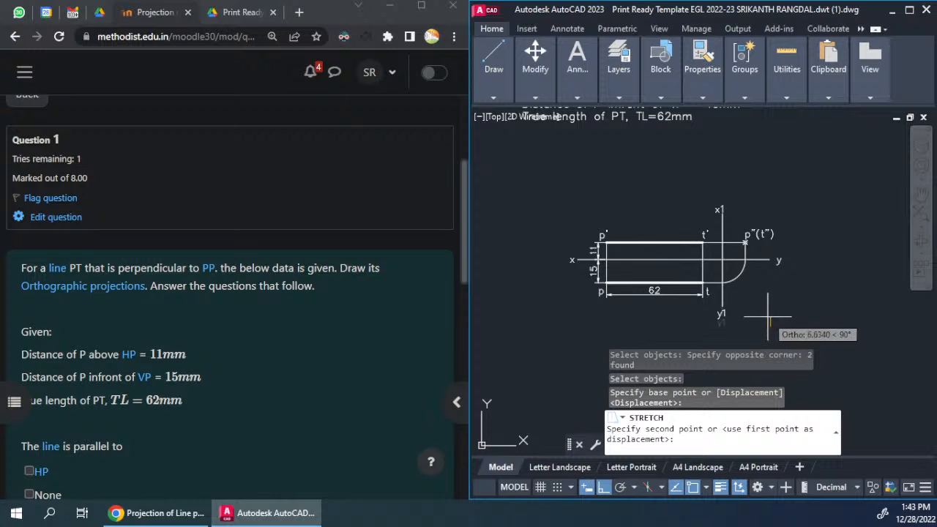
pyautogui.click(768, 318)
# Step: Zoom in on the complete projections and compare them with the question's condition that the line is perpendicular to PP
pyautogui.moveTo(731, 265); pyautogui.dragTo(697, 258, button='middle')
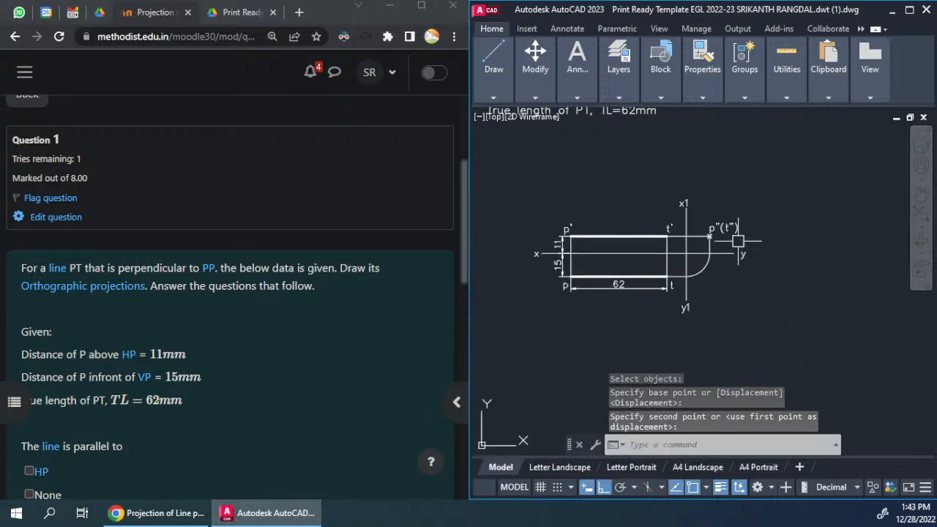
pyautogui.write('z')
pyautogui.press('Return')
pyautogui.click(508, 183)
pyautogui.click(774, 321)
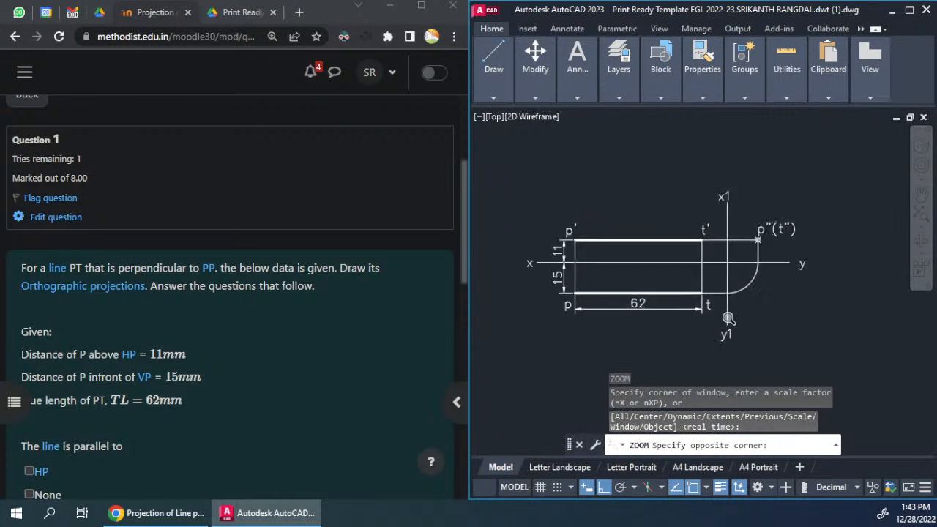
pyautogui.click(267, 320)
pyautogui.scroll(-2, 220, 293)
pyautogui.scroll(-1, 134, 286)
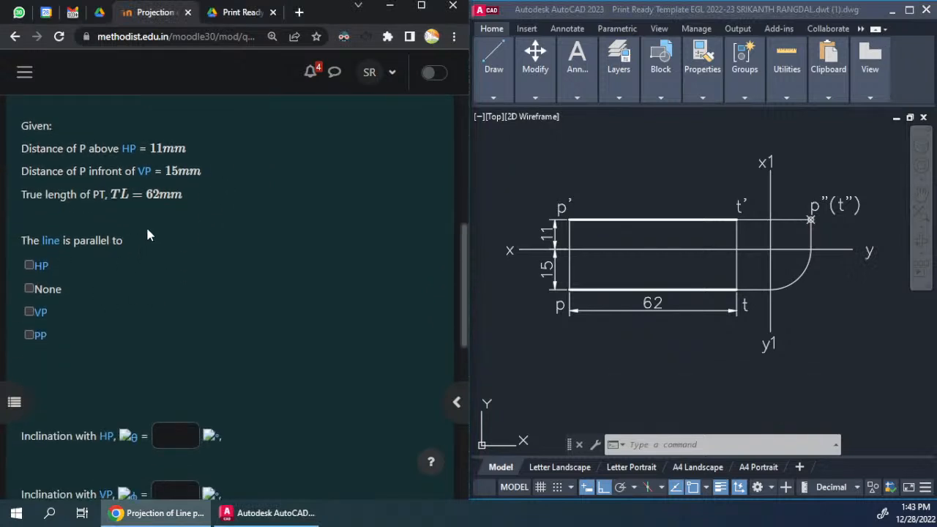
pyautogui.scroll(3, 144, 240)
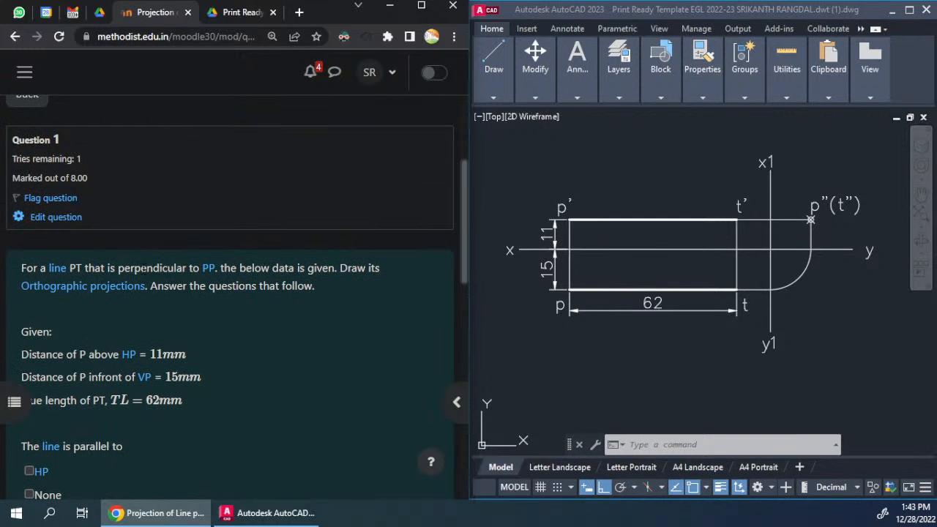
pyautogui.moveTo(118, 268); pyautogui.dragTo(212, 267)
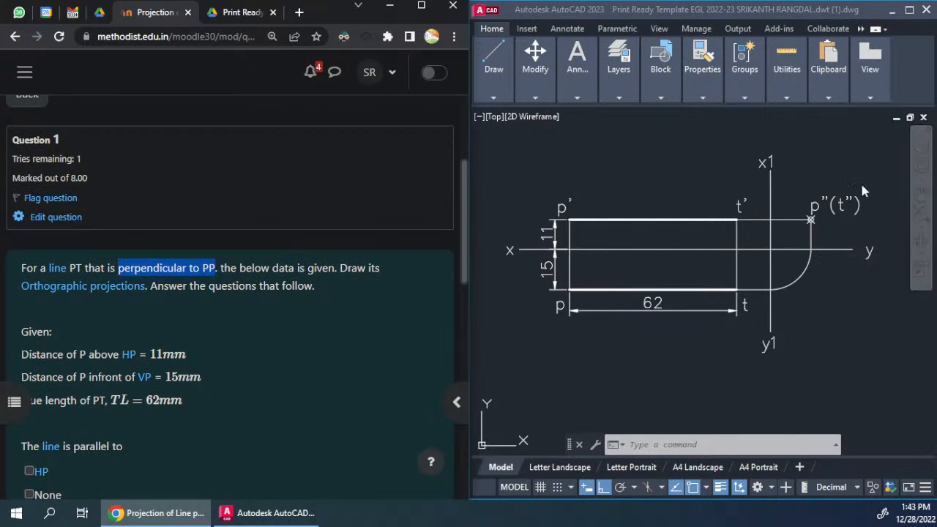
# Step: Answer that the line is parallel to HP and VP
pyautogui.scroll(-3, 64, 291)
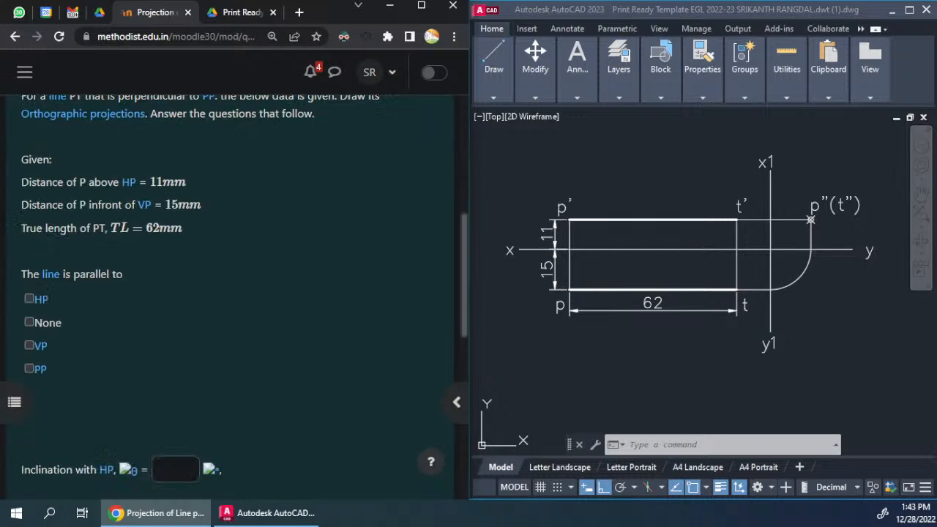
pyautogui.click(30, 265)
pyautogui.click(29, 313)
# Step: Enter 0 as the inclination with HP and 0 as the inclination with VP
pyautogui.scroll(-1, 114, 273)
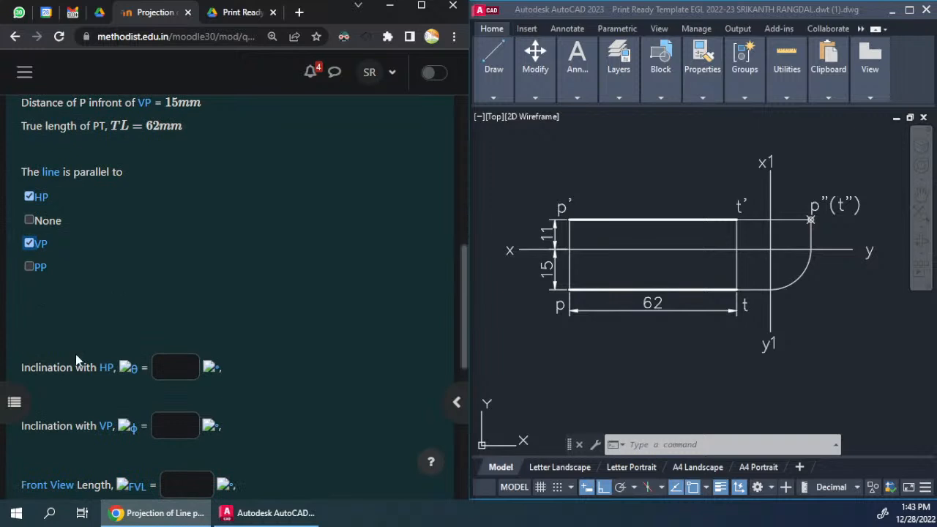
pyautogui.click(175, 368)
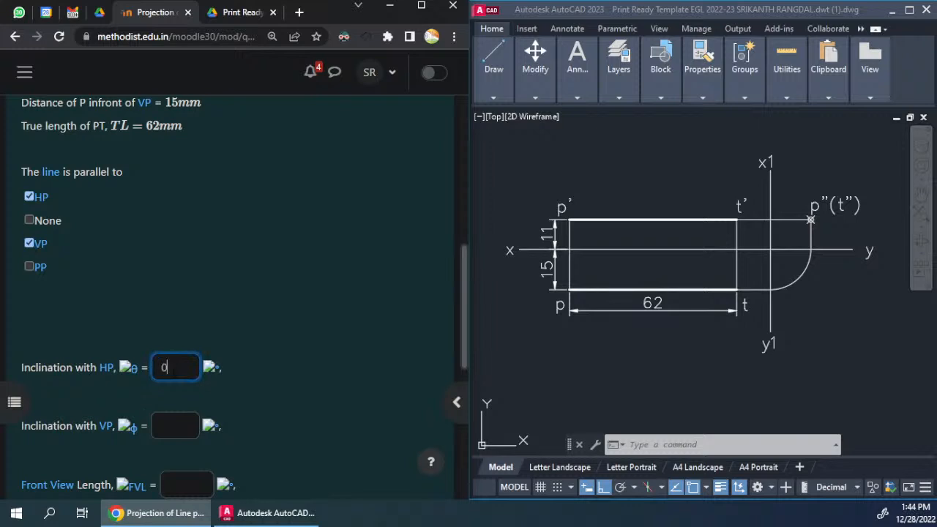
pyautogui.press('Tab')
pyautogui.write('0')
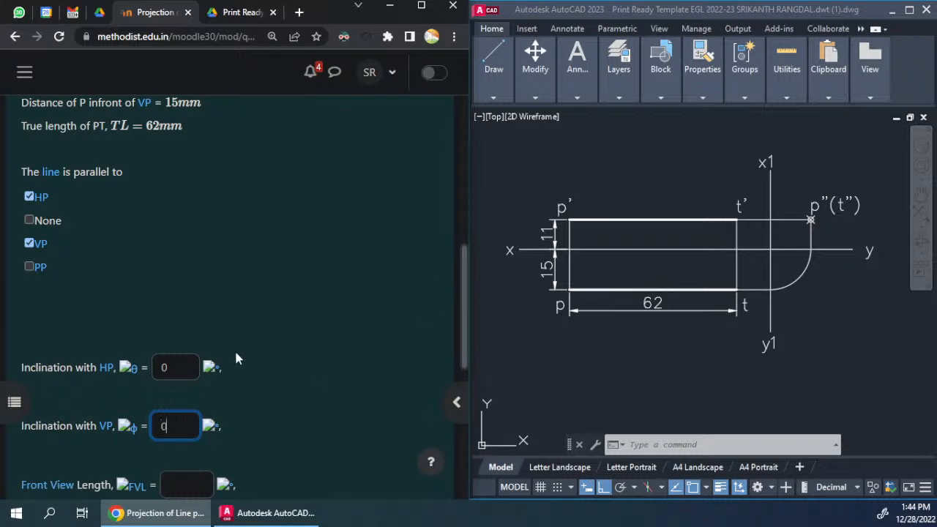
pyautogui.scroll(-3, 212, 381)
pyautogui.press('Tab')
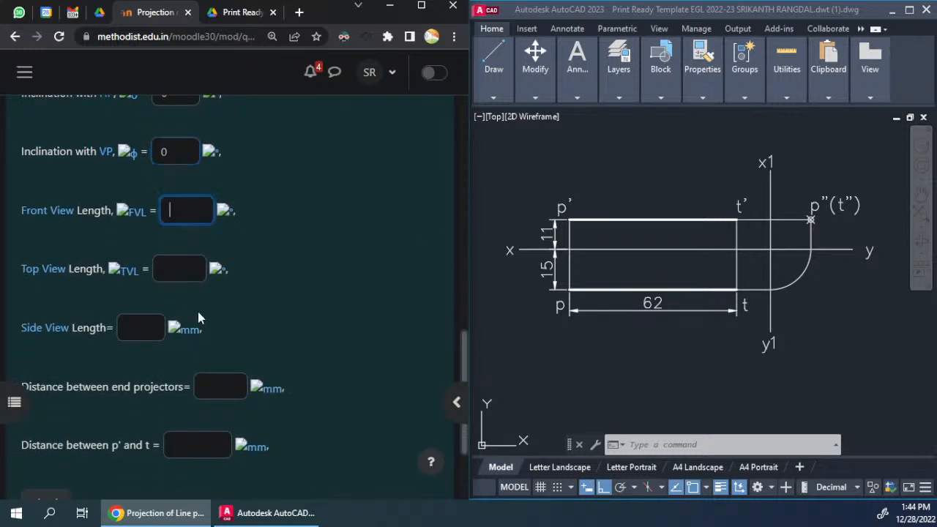
# Step: Enter 62 as the front view length and 62 as the top view length
pyautogui.scroll(1, 194, 304)
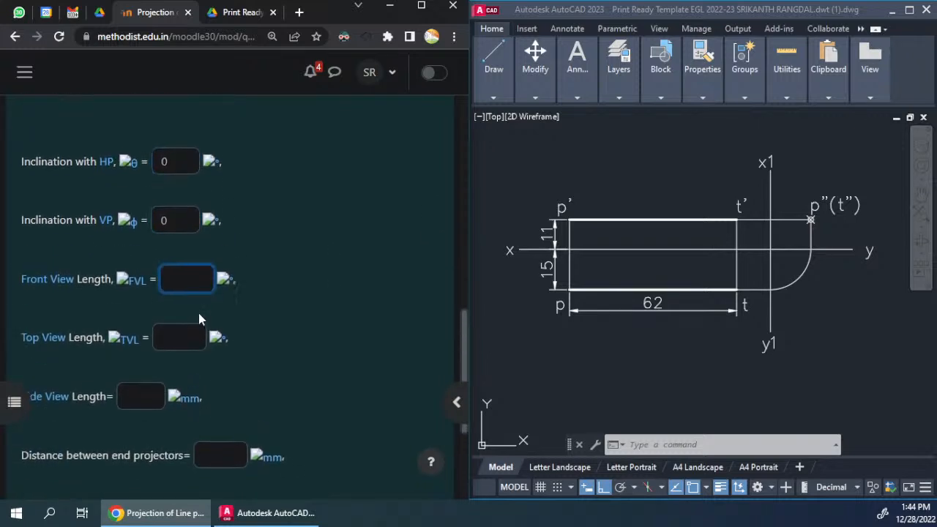
pyautogui.click(649, 224)
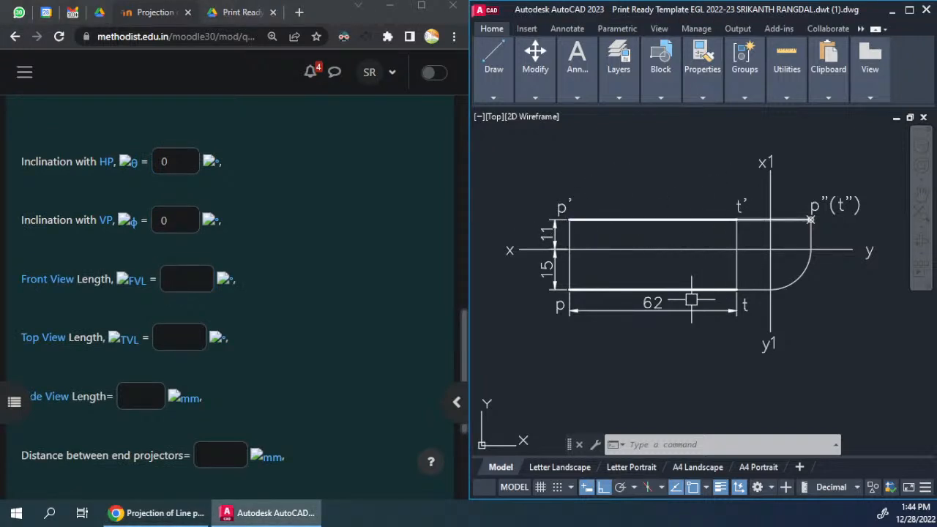
pyautogui.click(187, 278)
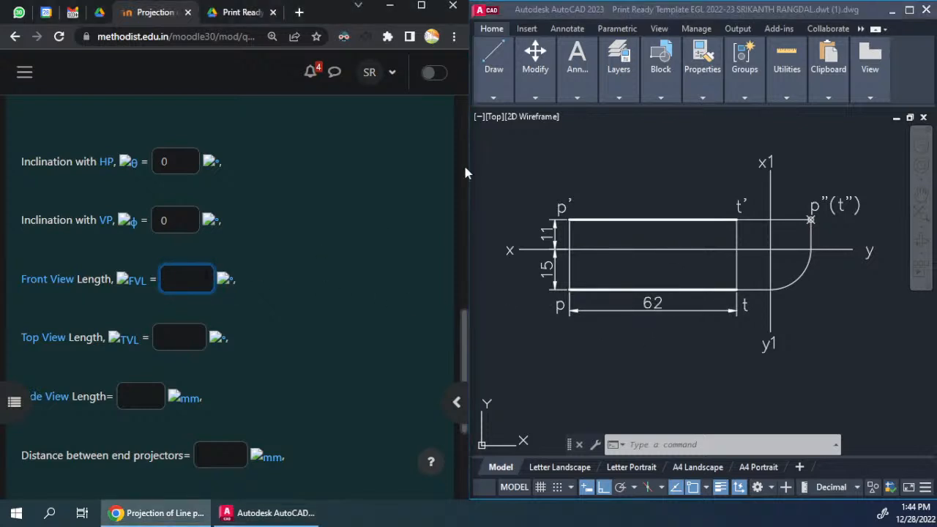
pyautogui.write('62')
pyautogui.press('Tab')
pyautogui.press('Tab')
pyautogui.press('Tab')
pyautogui.press('Tab')
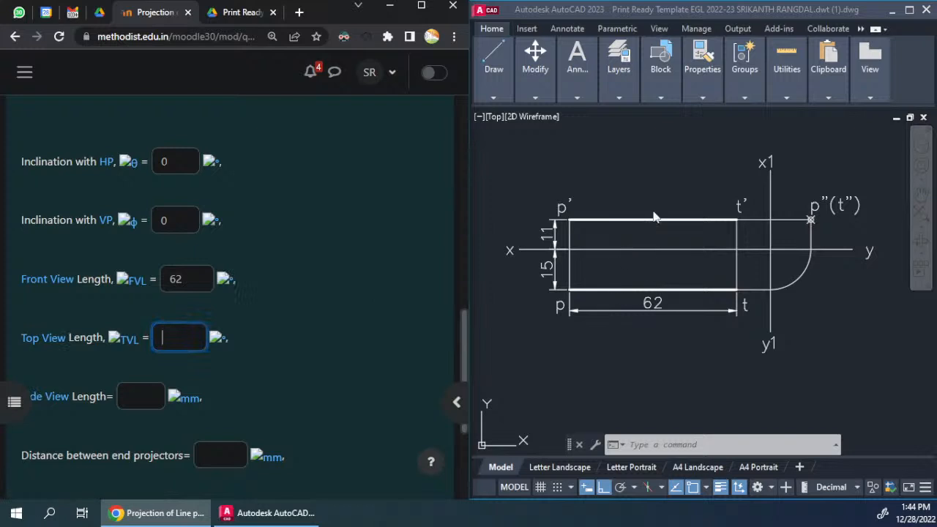
pyautogui.write('62')
# Step: Enter 0 as the side view length and 62 as the distance between end projectors
pyautogui.press('Tab')
pyautogui.press('Tab')
pyautogui.press('Tab')
pyautogui.press('Tab')
pyautogui.scroll(-1, 252, 372)
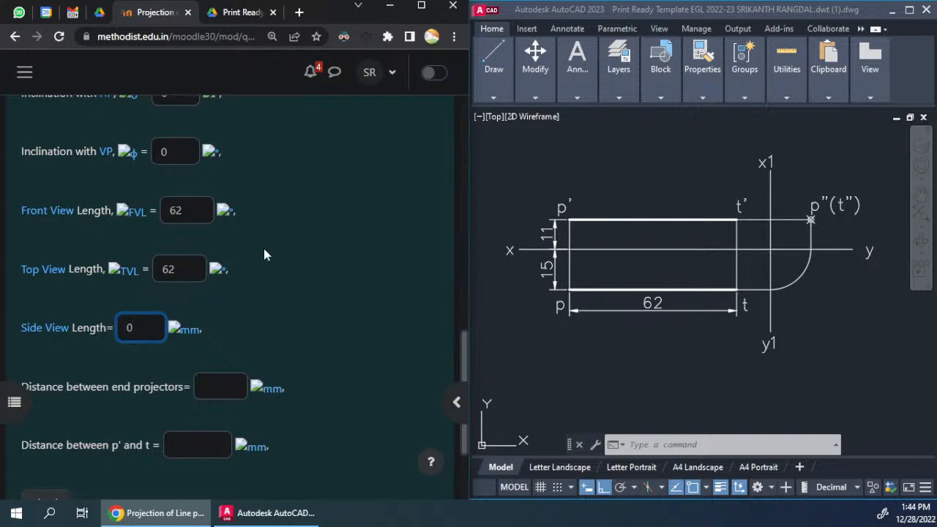
pyautogui.scroll(-2, 167, 364)
pyautogui.press('Tab')
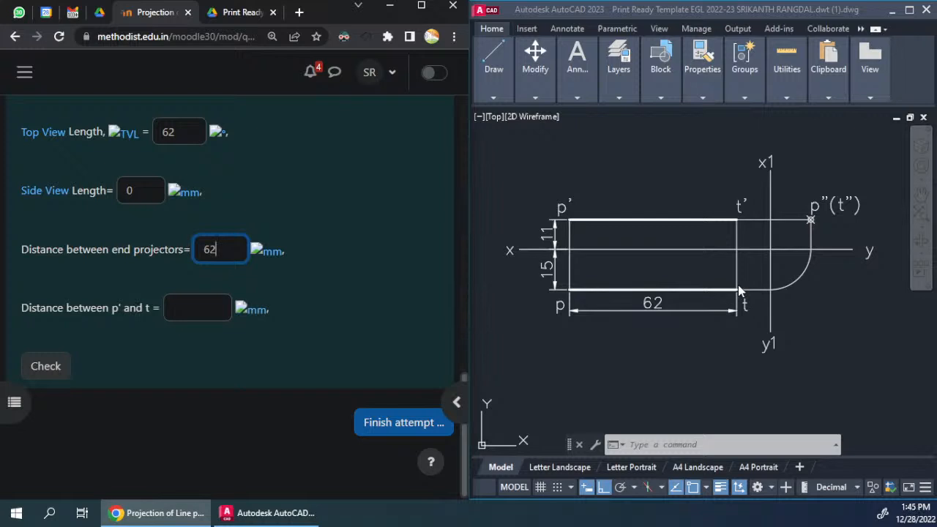
# Step: Add an aligned dimension from p' to t across the front and top views
pyautogui.click(576, 68)
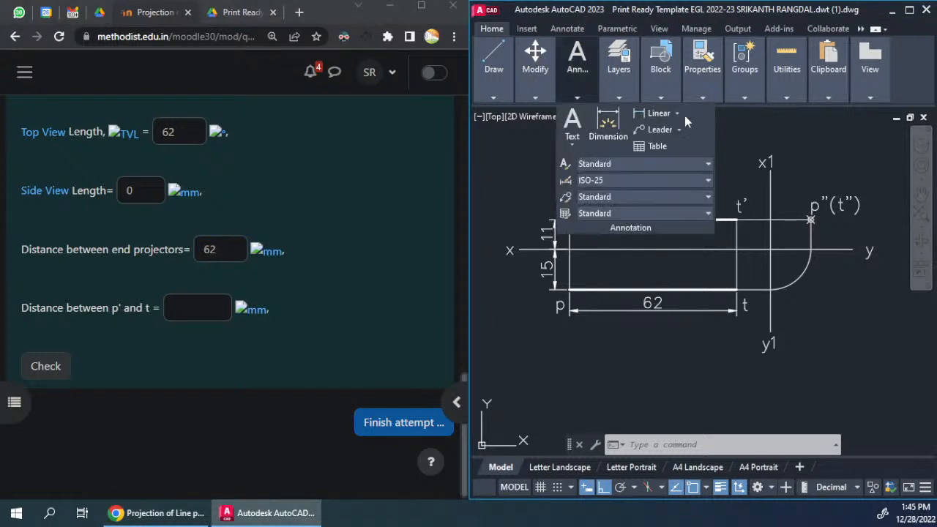
pyautogui.click(678, 114)
pyautogui.click(670, 159)
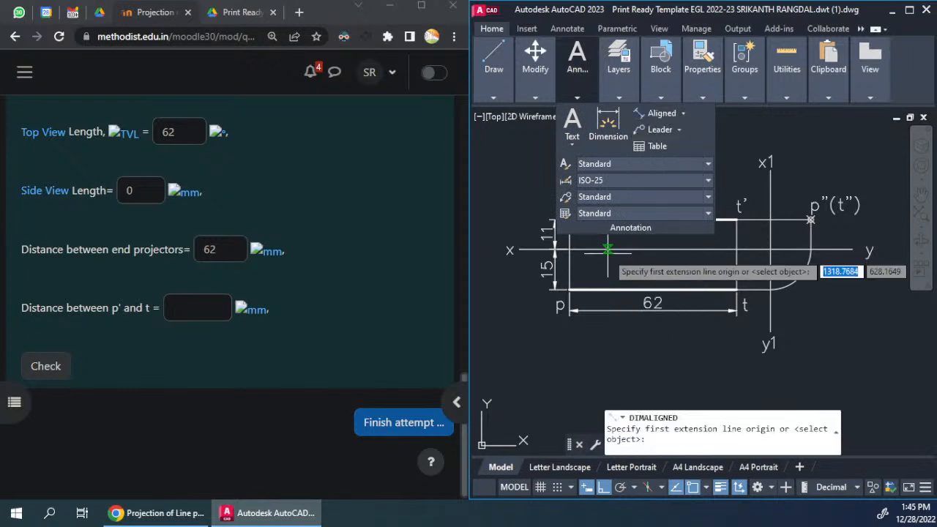
pyautogui.click(569, 220)
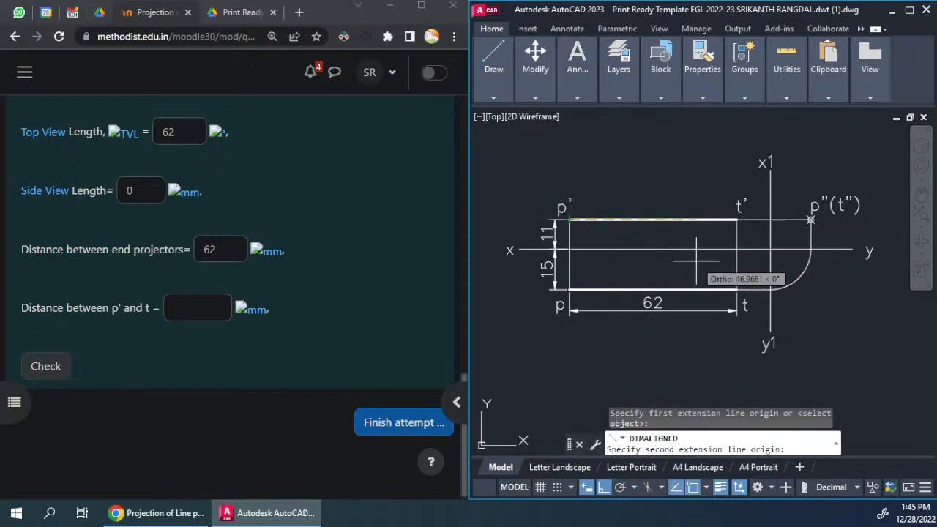
pyautogui.click(736, 290)
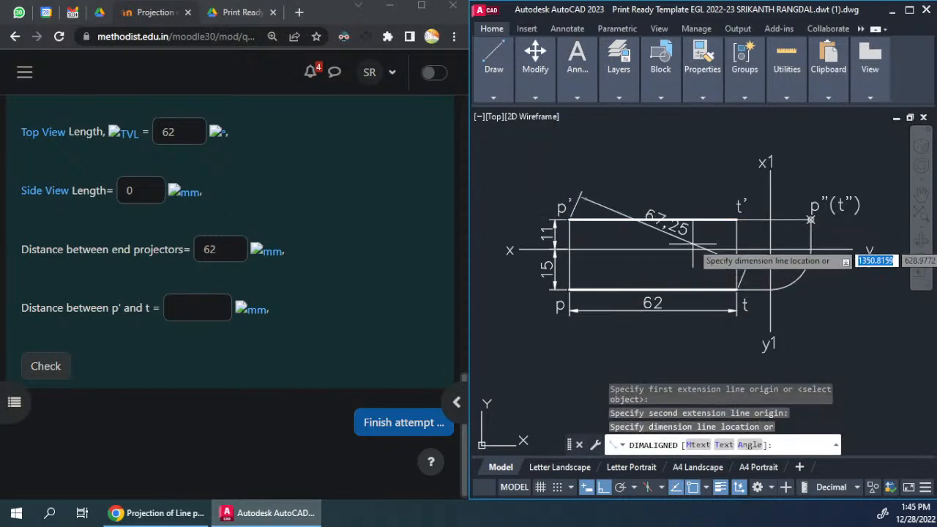
pyautogui.click(659, 238)
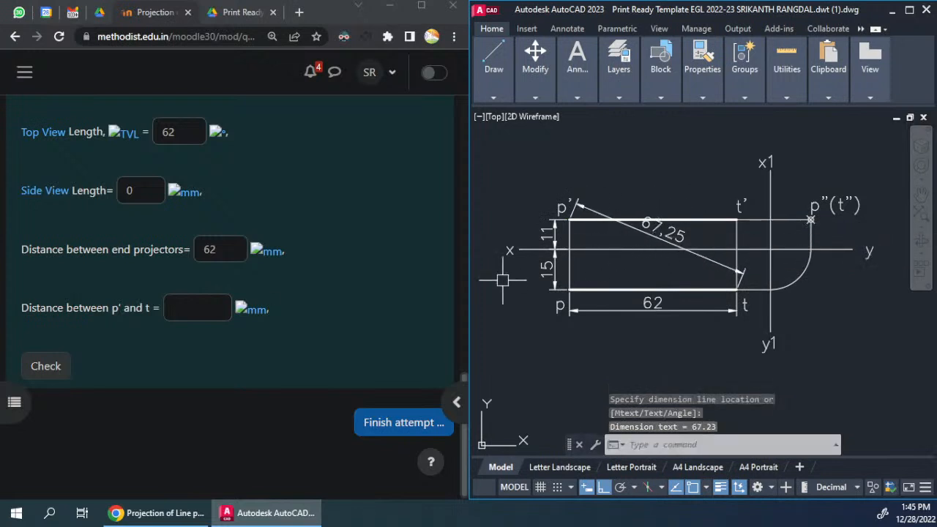
# Step: Enter 67.25 as the distance between p' and t, and submit the finished quiz attempt
pyautogui.click(188, 307)
pyautogui.write('67.25')
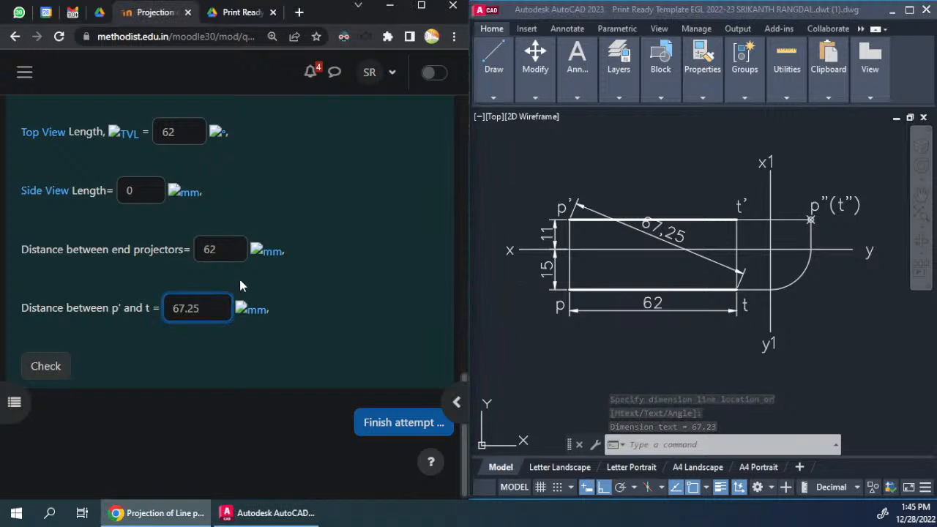
pyautogui.click(389, 423)
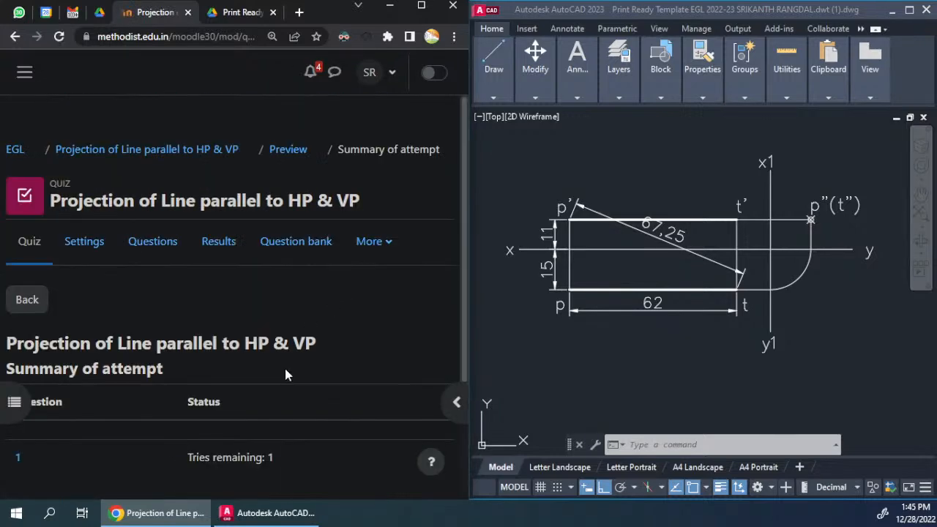
pyautogui.click(239, 420)
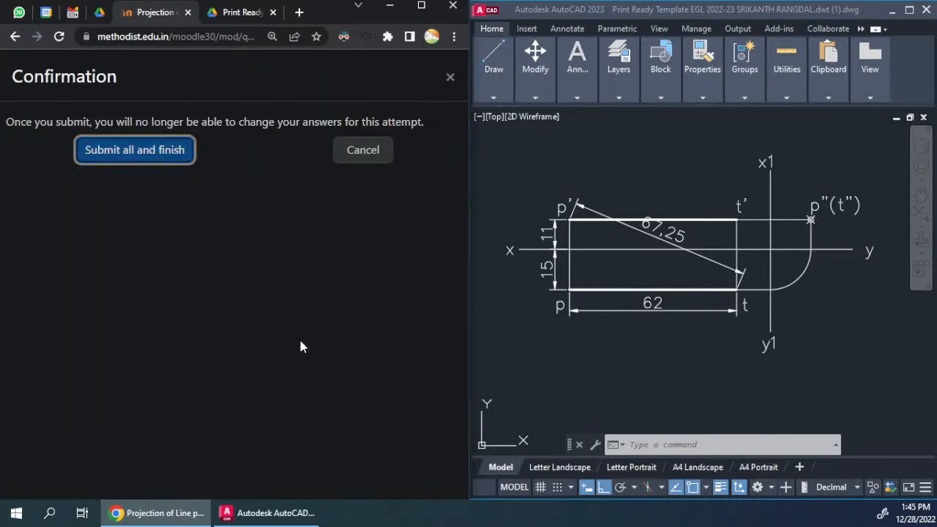
pyautogui.click(132, 150)
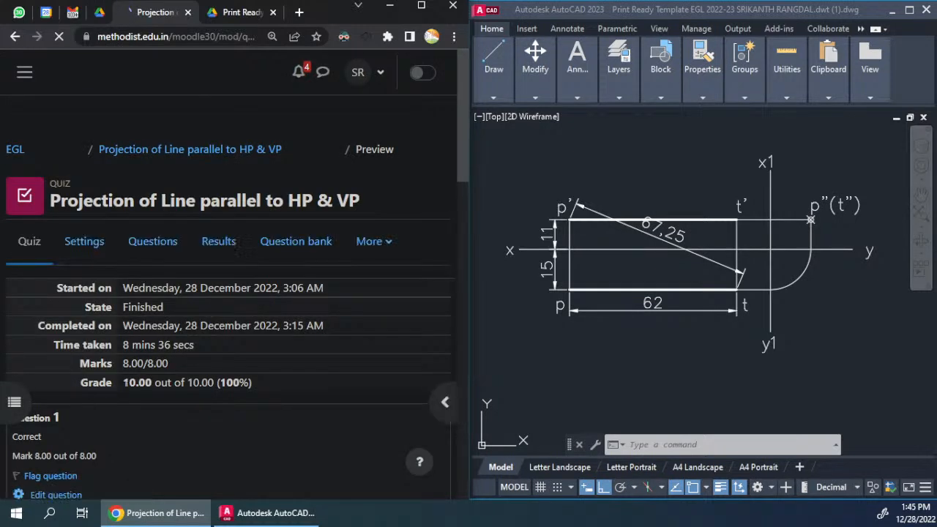
# Step: Review the marks and the feedback on each answer of the submitted attempt
pyautogui.moveTo(121, 364); pyautogui.dragTo(186, 367)
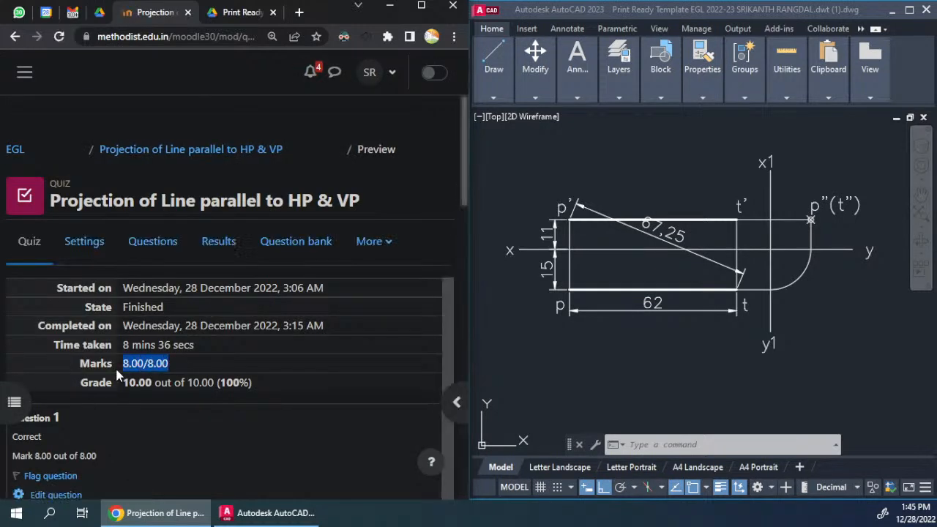
pyautogui.scroll(-2, 179, 362)
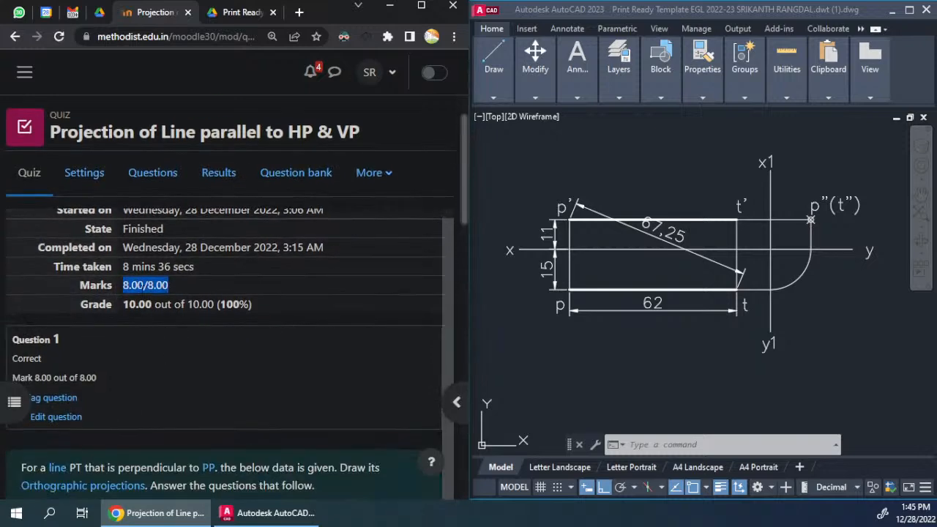
pyautogui.scroll(-10, 235, 374)
pyautogui.scroll(-2, 61, 258)
pyautogui.scroll(-5, 136, 296)
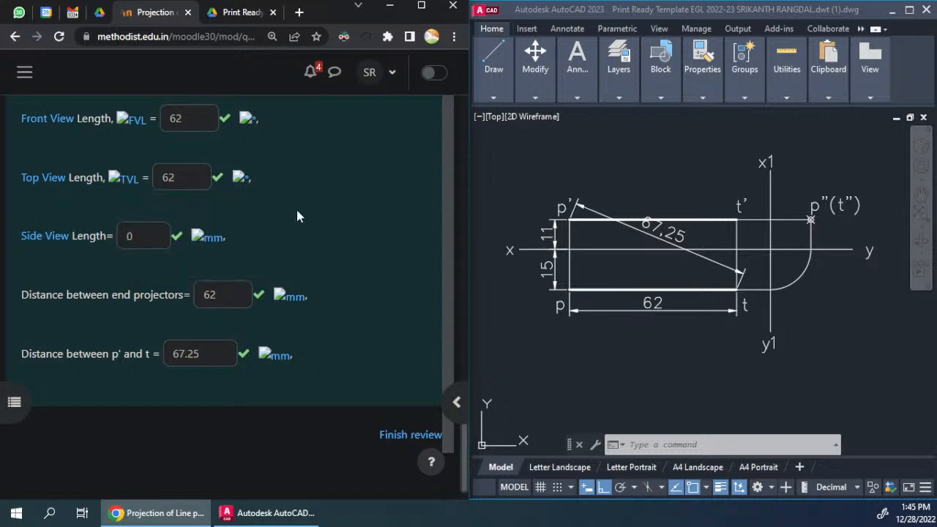
pyautogui.scroll(-1, 296, 216)
pyautogui.scroll(1, 297, 216)
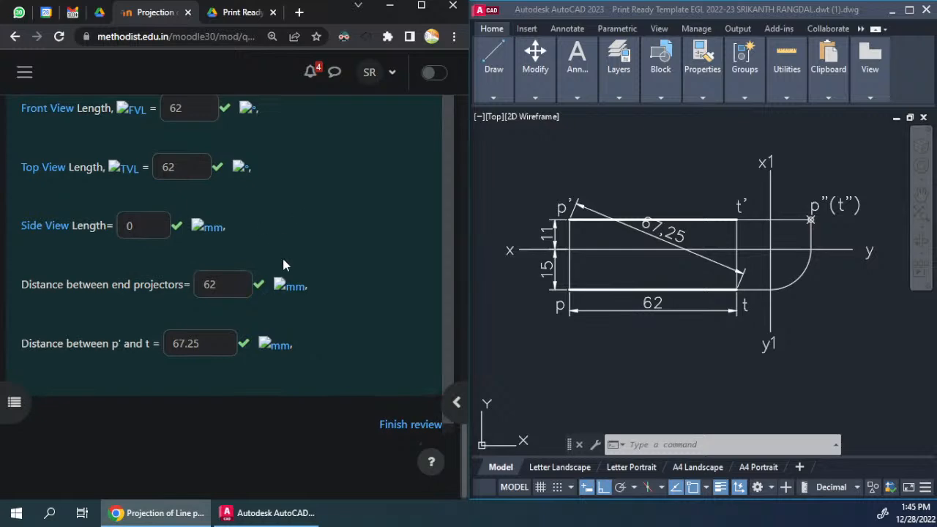
pyautogui.scroll(15, 360, 281)
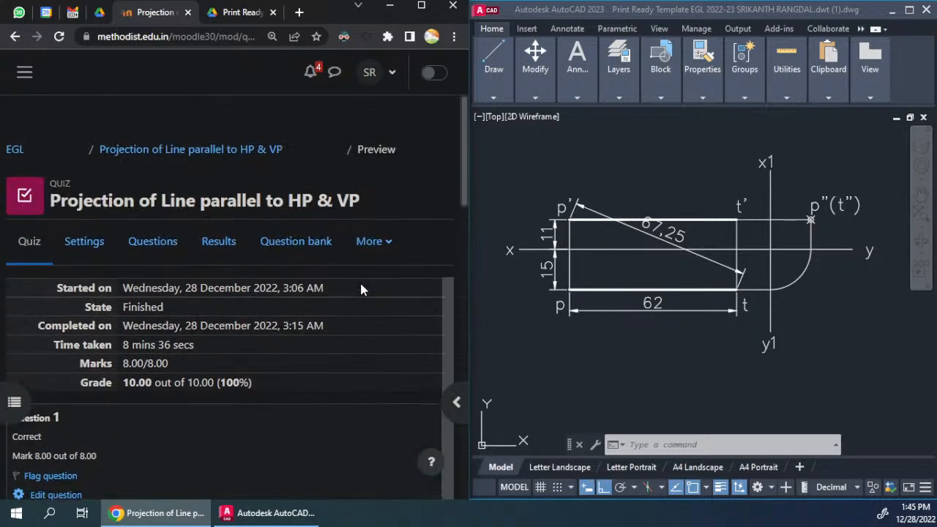
pyautogui.scroll(-5, 363, 287)
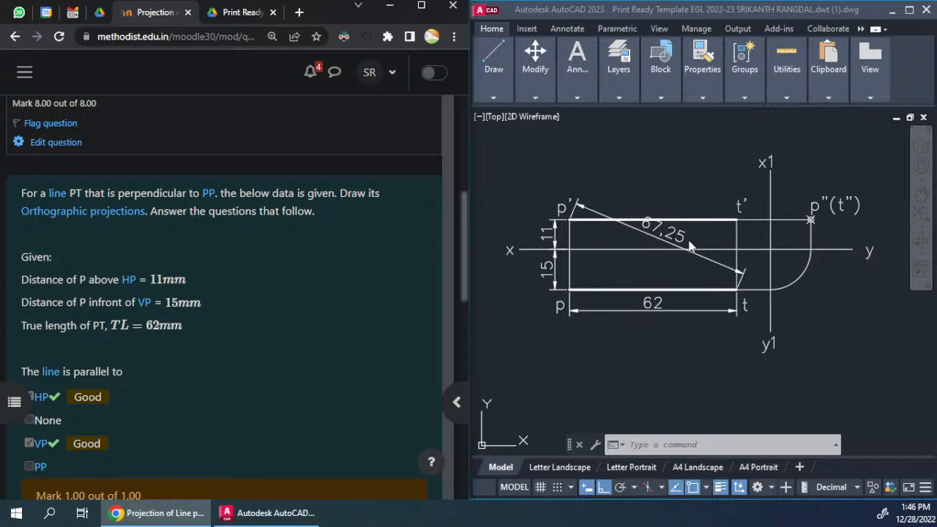
# Step: Delete the aligned dimension between p' and t, and move the projections straight up about 48 mm towards the question text
pyautogui.click(672, 247)
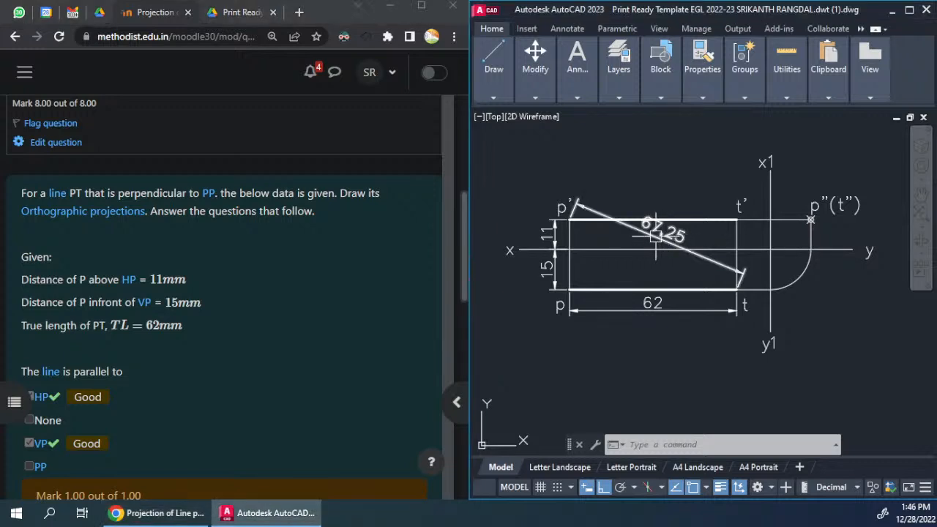
pyautogui.press('Delete')
pyautogui.scroll(-4, 681, 296)
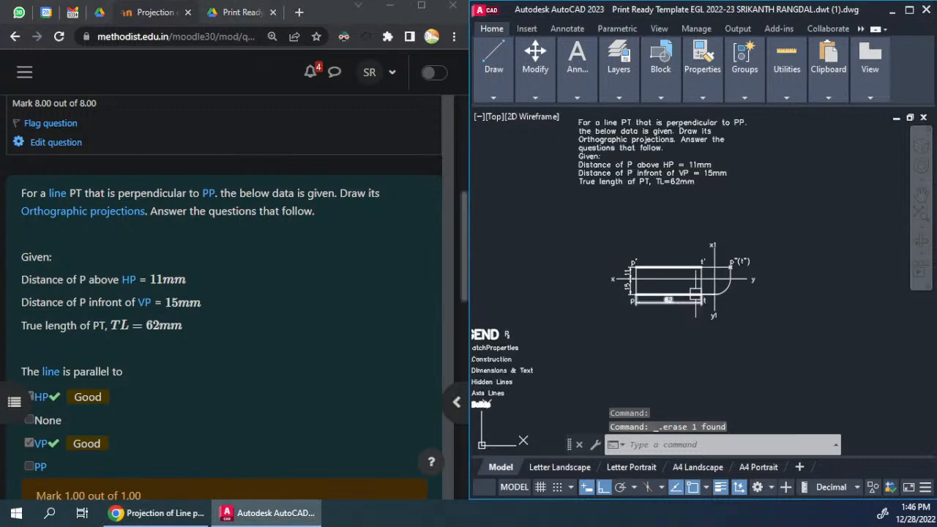
pyautogui.click(787, 237)
pyautogui.click(577, 330)
pyautogui.moveTo(779, 318); pyautogui.dragTo(693, 360, button='middle')
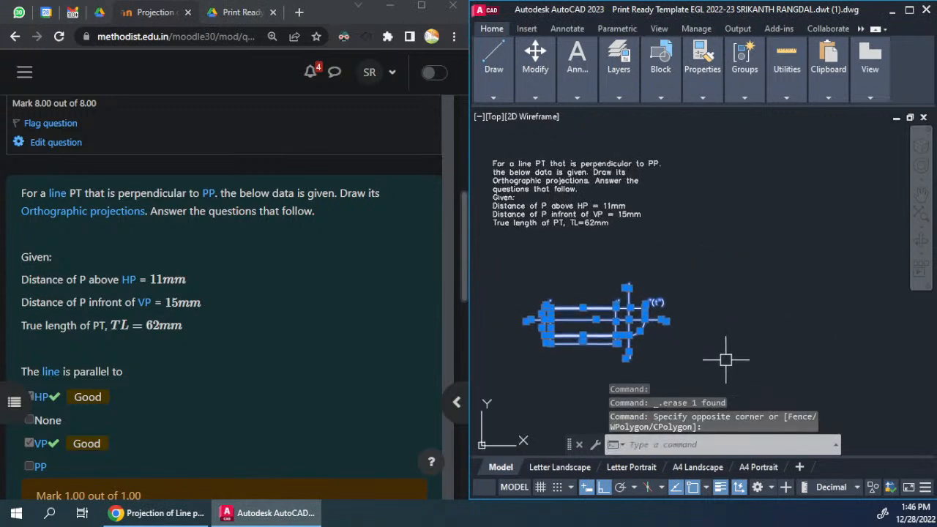
pyautogui.write('m')
pyautogui.press('Return')
pyautogui.click(761, 356)
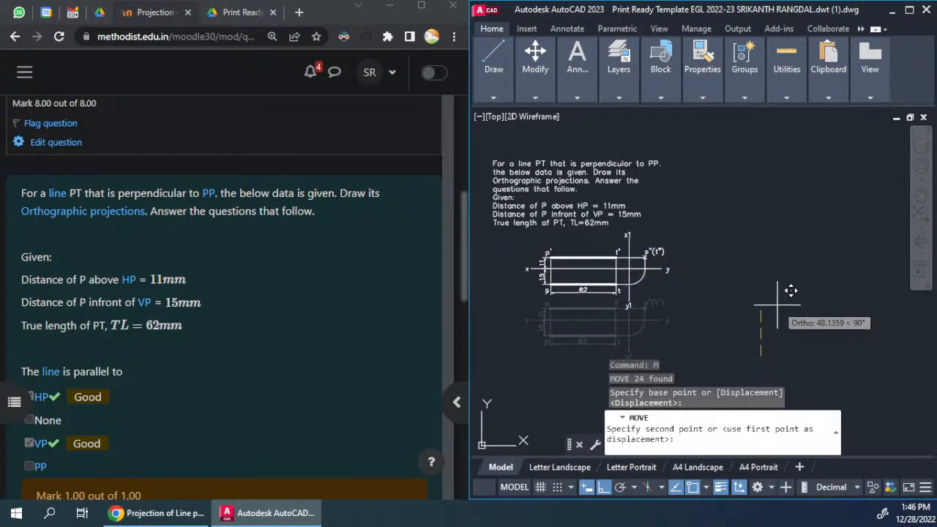
pyautogui.click(778, 306)
# Step: Widen the question's text box until the statement above the given data fits on two lines
pyautogui.click(597, 171)
pyautogui.click(660, 162)
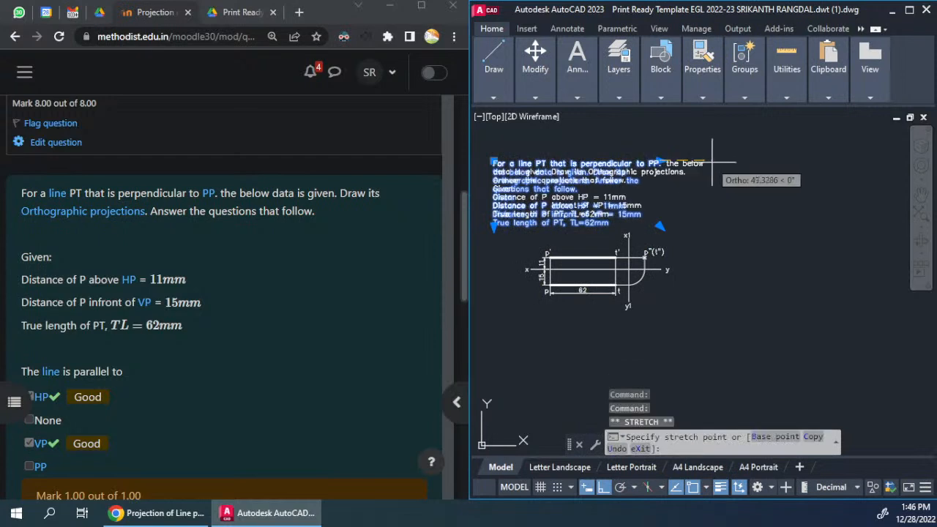
pyautogui.click(743, 158)
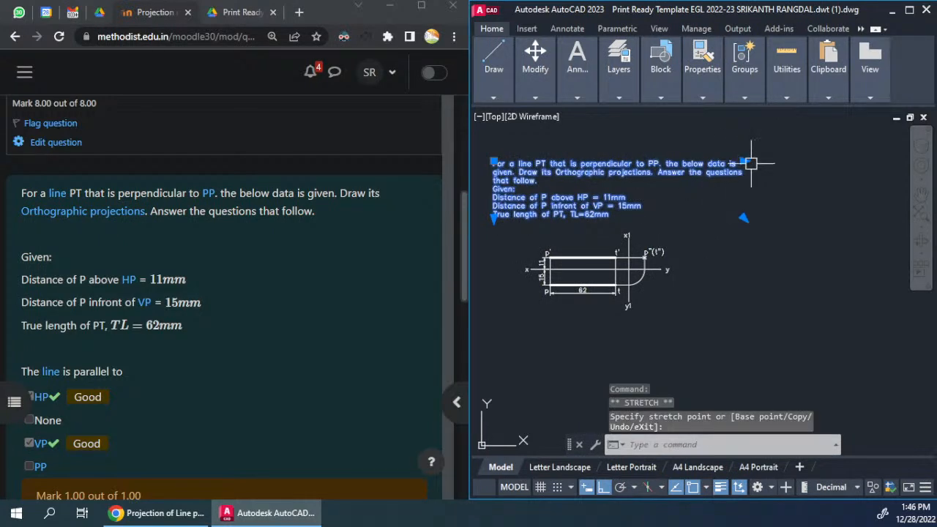
pyautogui.click(778, 157)
pyautogui.press('Escape')
pyautogui.press('Escape')
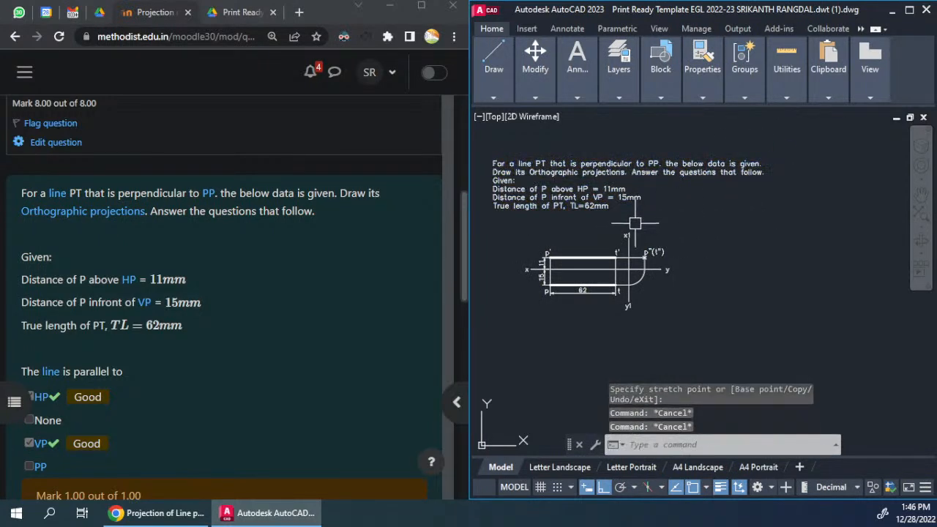
# Step: Move the complete set of projections slightly upward, closer beneath the question text
pyautogui.click(518, 224)
pyautogui.click(696, 329)
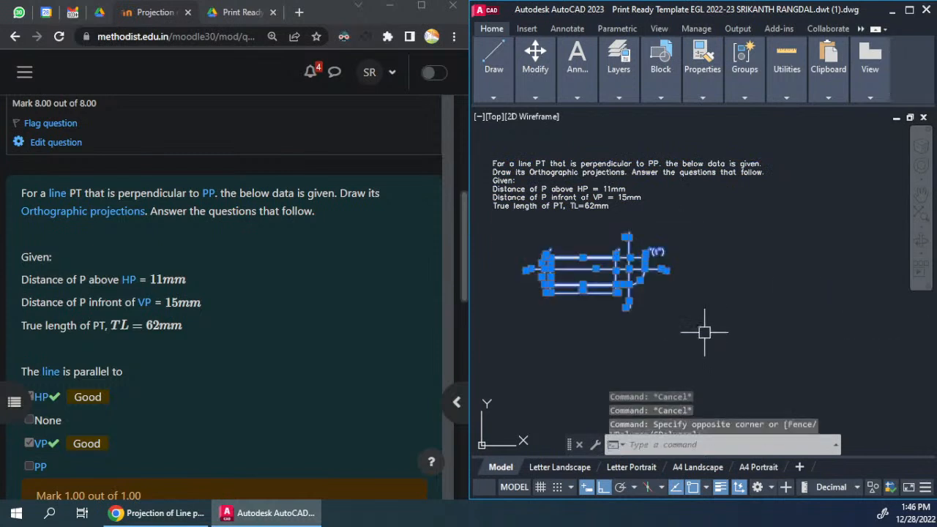
pyautogui.write('m')
pyautogui.press('Return')
pyautogui.click(698, 287)
pyautogui.click(698, 272)
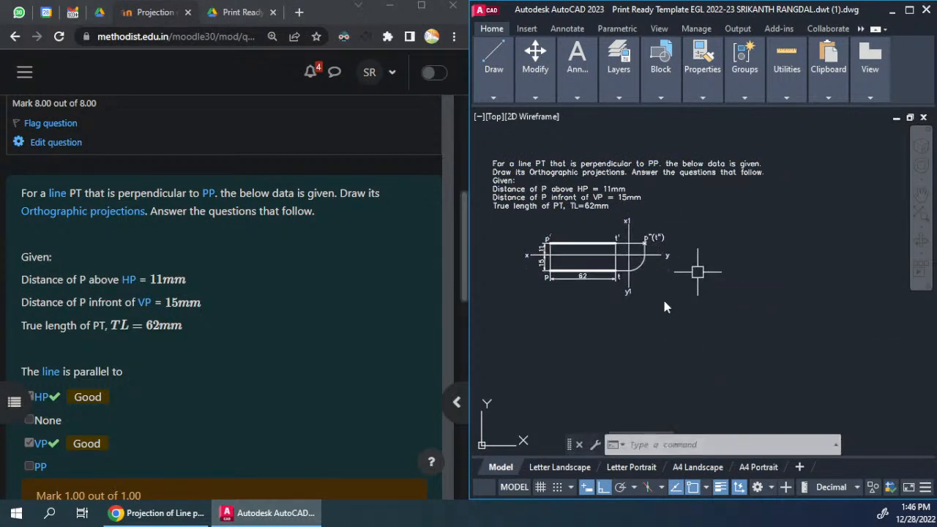
# Step: Delete the placeholder question statement texts from the Letter Landscape layout
pyautogui.click(559, 467)
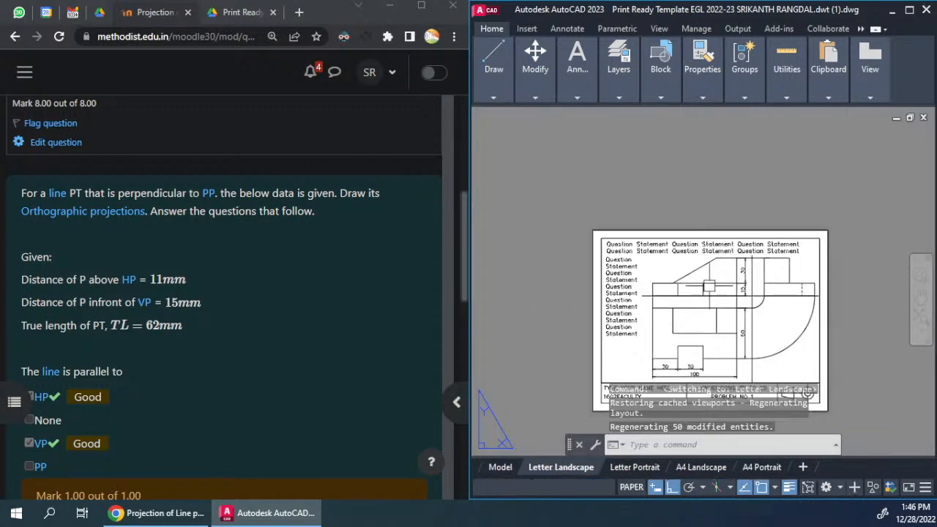
pyautogui.press('Delete')
pyautogui.moveTo(656, 334); pyautogui.dragTo(611, 279, button='middle')
# Step: Activate the Letter Landscape viewport and reframe its view on the question text and the projections of line PT
pyautogui.doubleClick(636, 269)
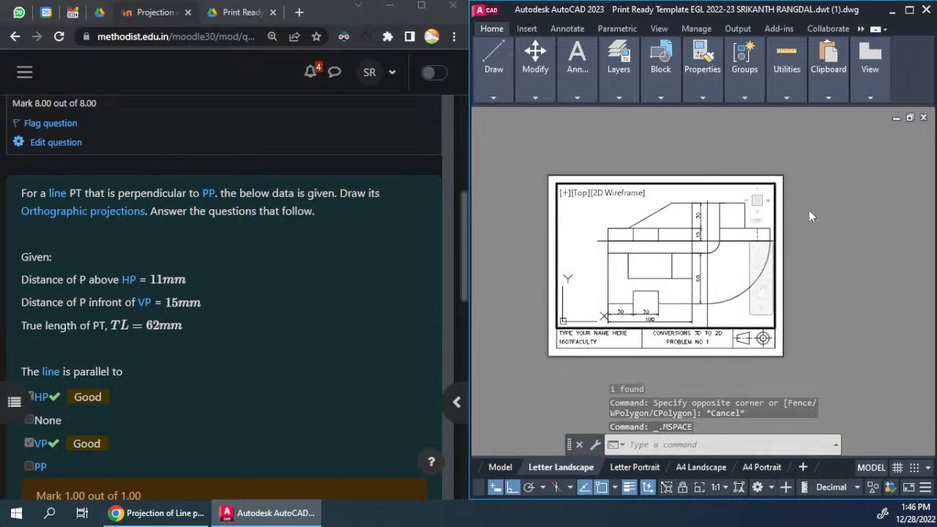
pyautogui.click(500, 467)
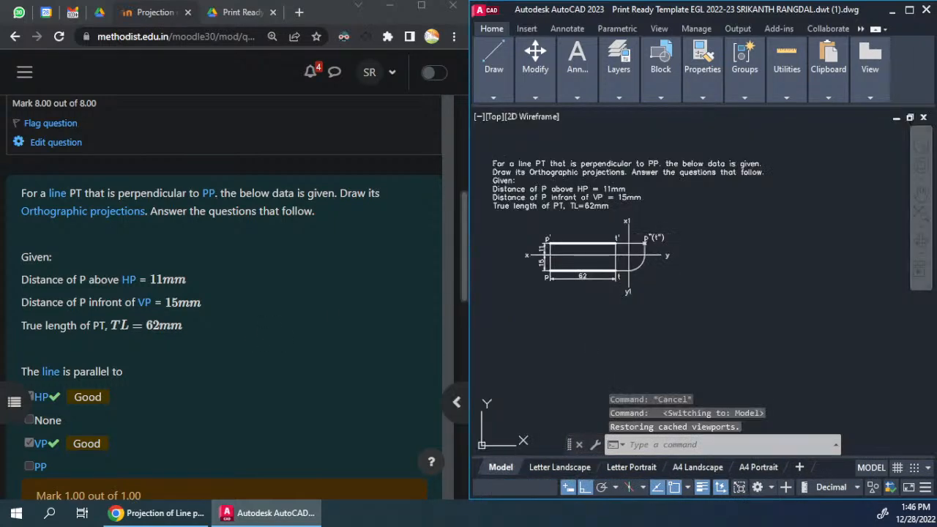
pyautogui.click(540, 463)
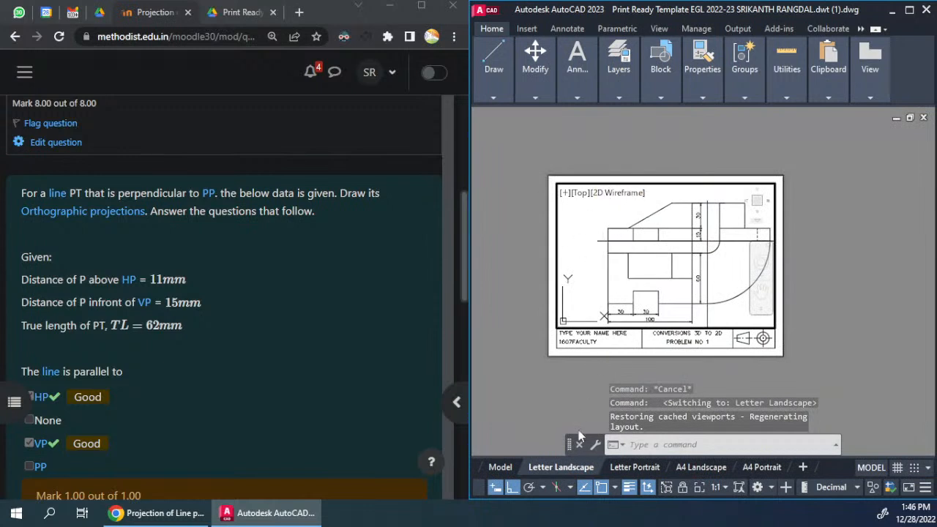
pyautogui.scroll(-5, 632, 262)
pyautogui.moveTo(623, 280); pyautogui.dragTo(656, 290, button='middle')
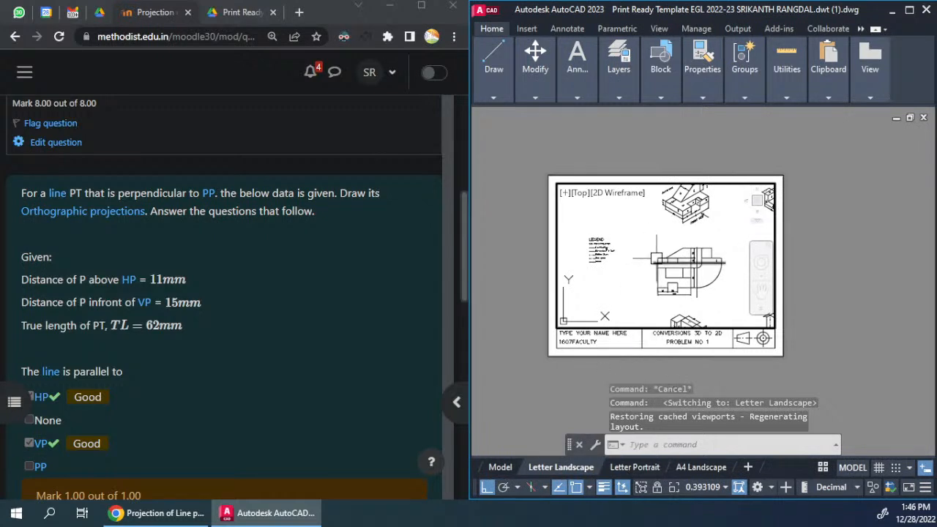
pyautogui.scroll(-5, 650, 258)
pyautogui.scroll(8, 595, 267)
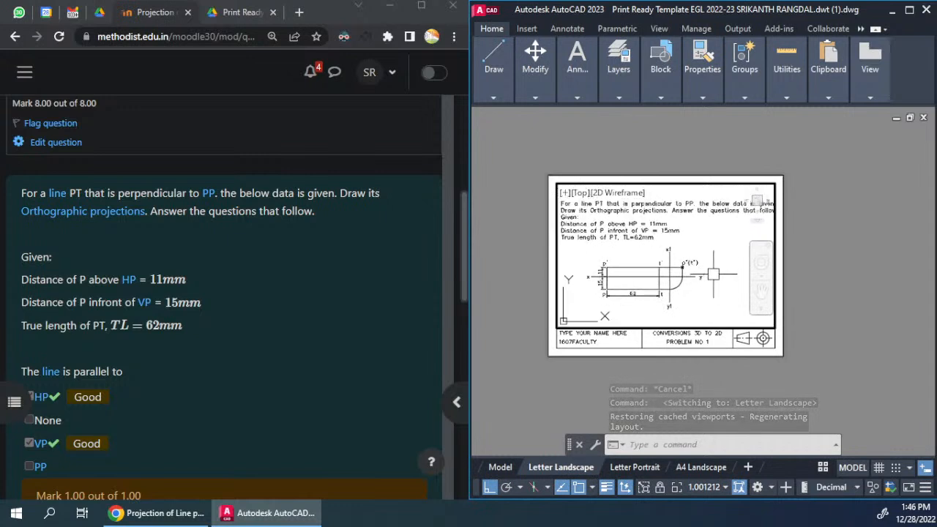
pyautogui.moveTo(713, 276); pyautogui.dragTo(722, 280, button='middle')
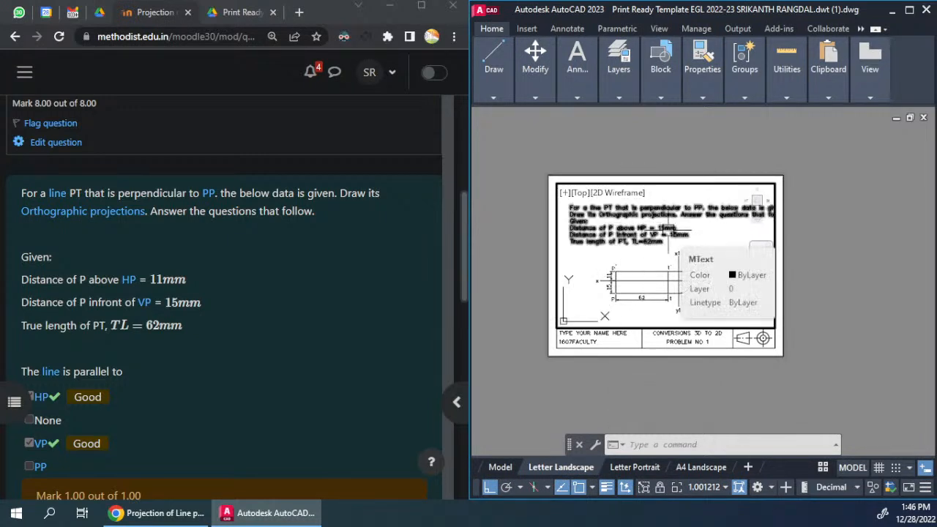
# Step: Zoom the viewport to a scale of 1xp, adjust the drawing's position inside the frame and return to paper space
pyautogui.write('z')
pyautogui.press('Return')
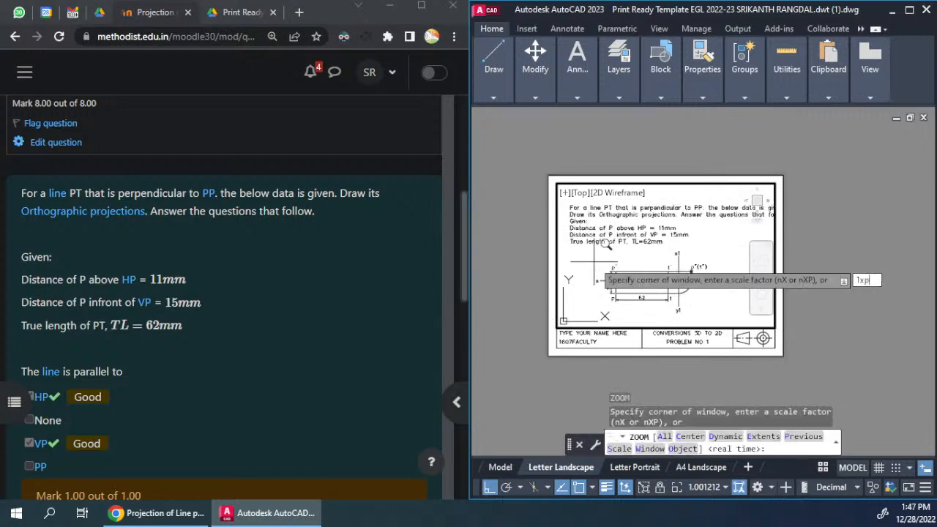
pyautogui.press('Return')
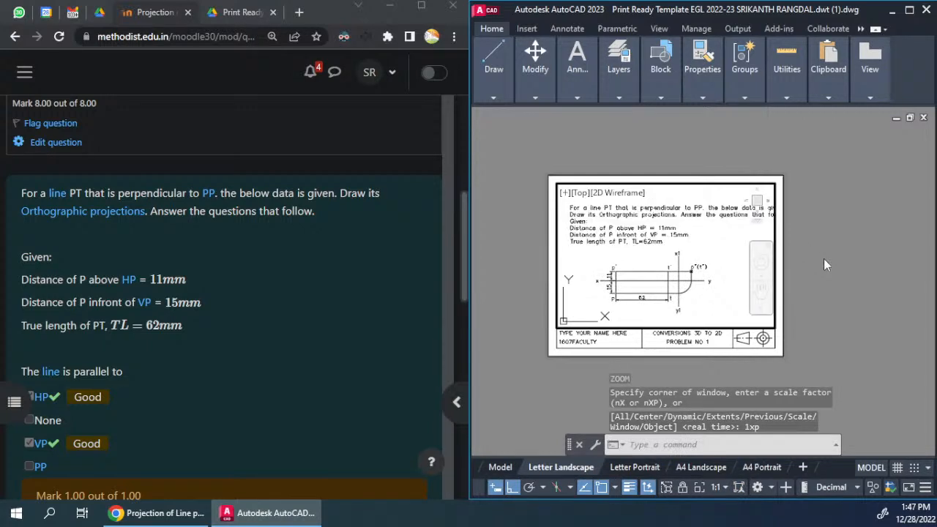
pyautogui.moveTo(705, 285); pyautogui.dragTo(701, 279, button='middle')
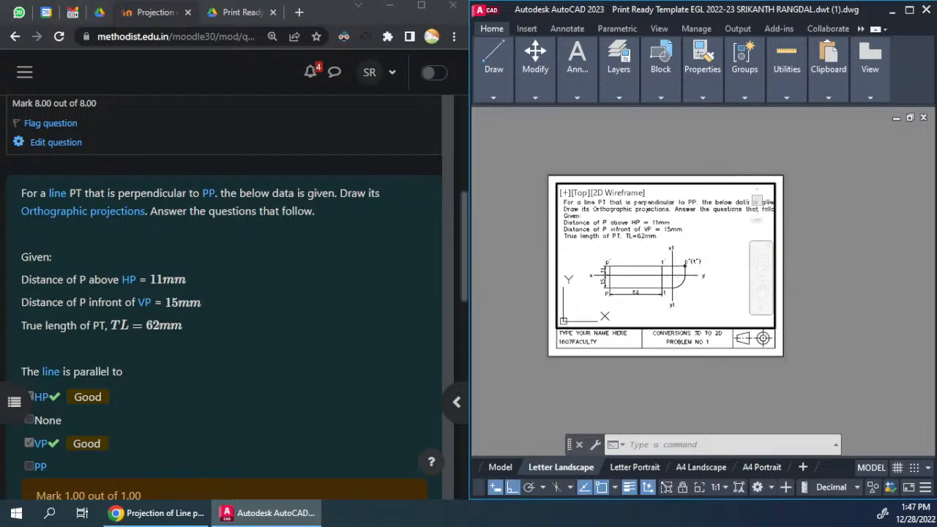
pyautogui.doubleClick(836, 290)
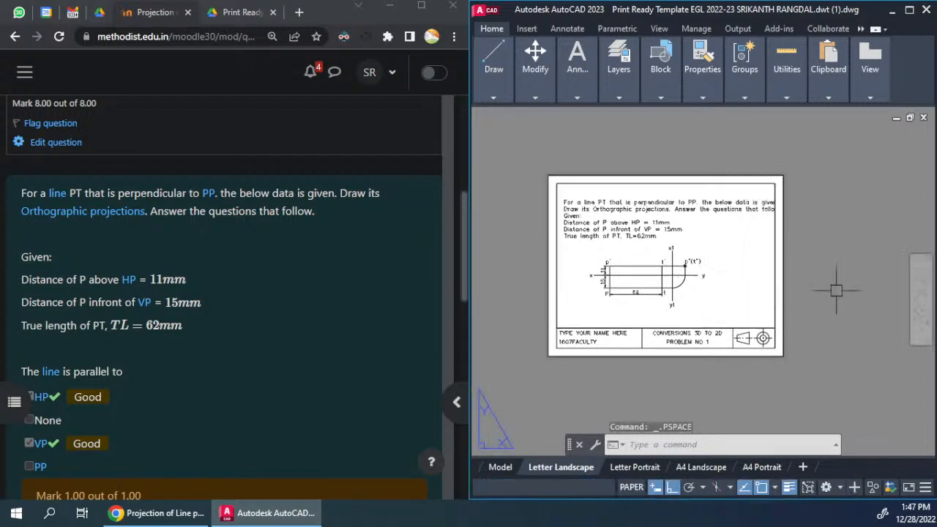
pyautogui.scroll(5, 761, 220)
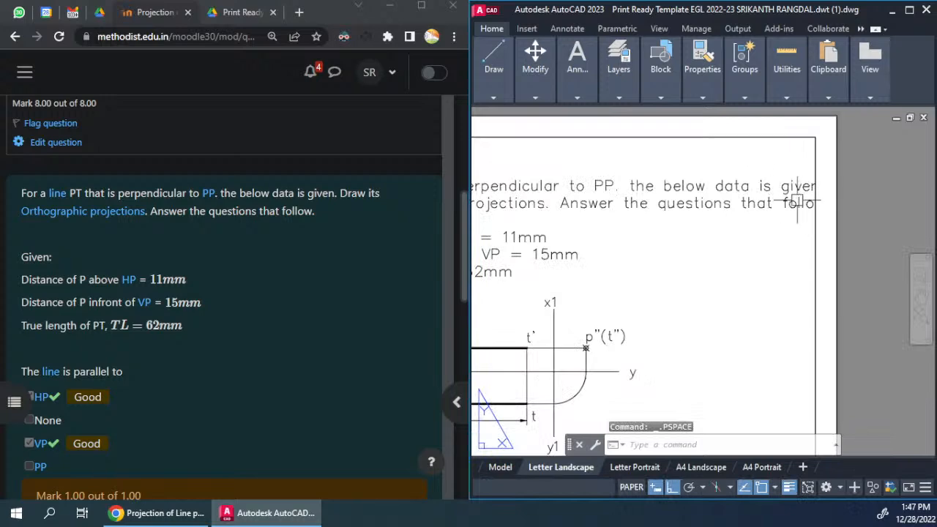
pyautogui.scroll(-2, 846, 182)
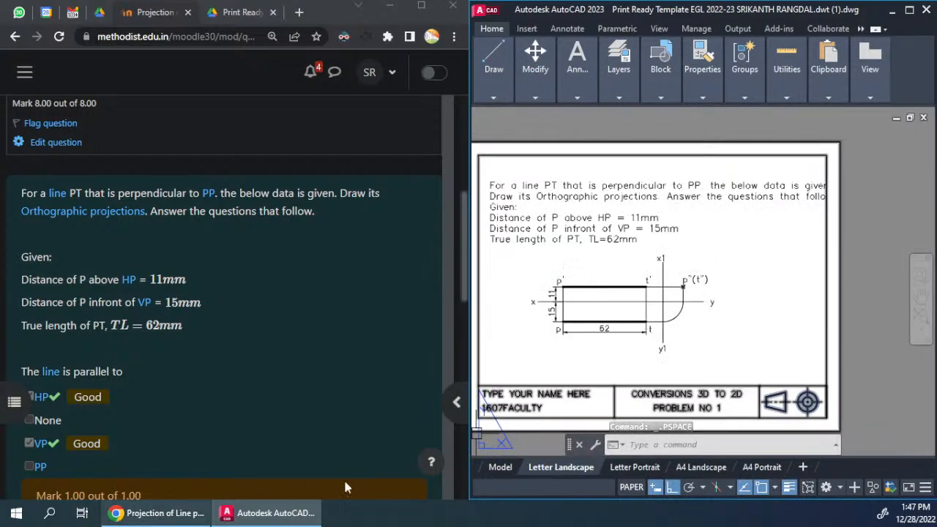
# Step: Cut the question text from model space and paste it above the projections on the Letter Landscape layout
pyautogui.click(489, 469)
pyautogui.click(628, 172)
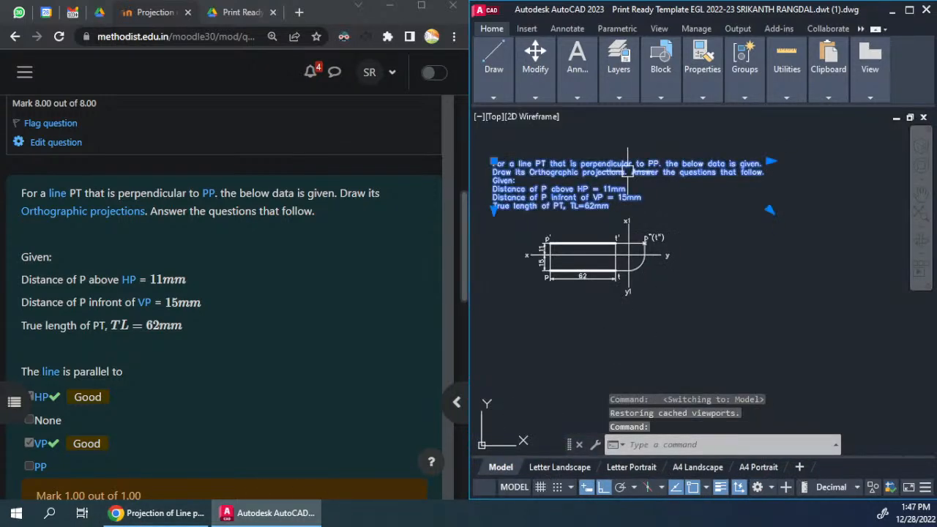
pyautogui.press('Delete')
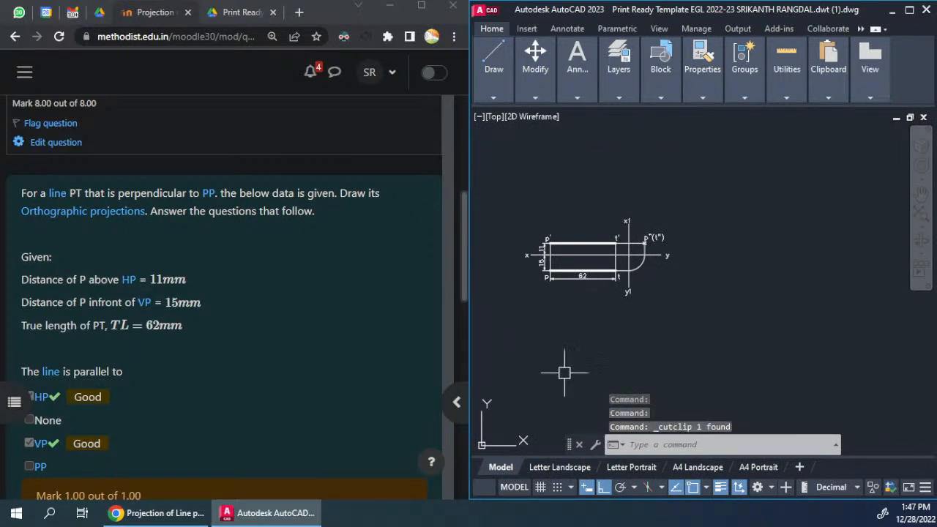
pyautogui.click(550, 471)
pyautogui.hotkey('ctrl', 'v')
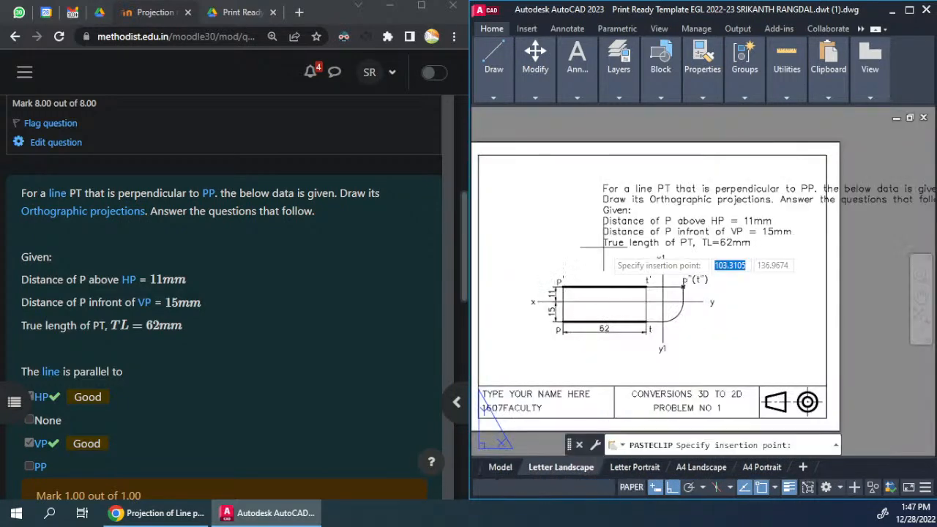
pyautogui.click(538, 234)
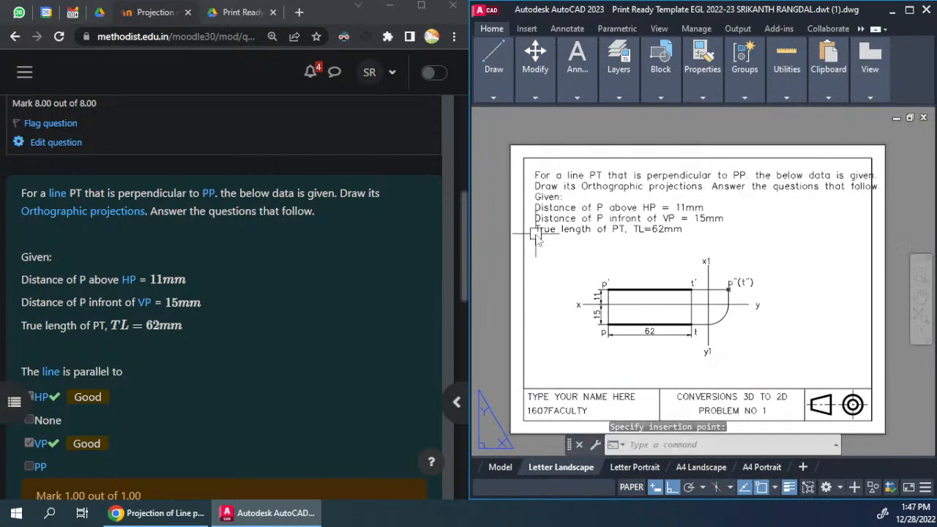
# Step: Narrow the pasted question text's box until its lines stay inside the sheet border
pyautogui.click(887, 171)
pyautogui.click(887, 171)
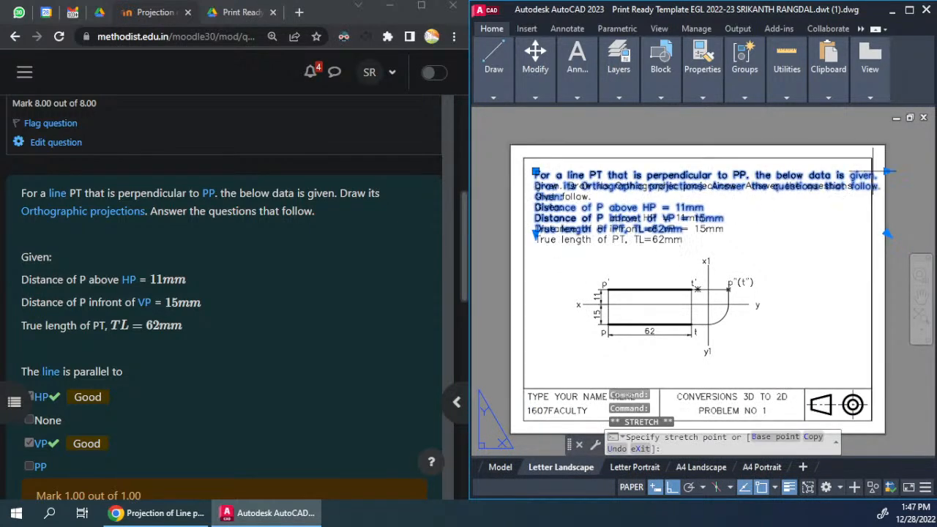
pyautogui.scroll(5, 878, 176)
pyautogui.scroll(-5, 858, 159)
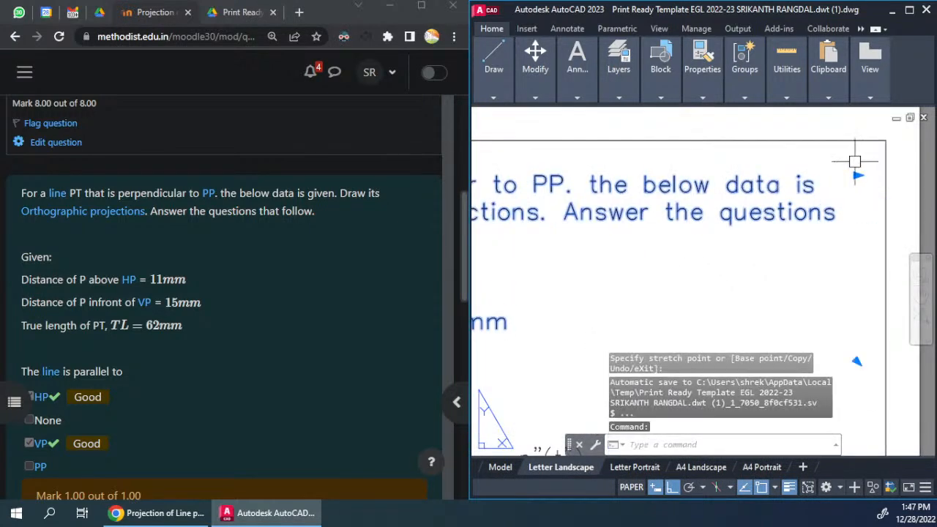
pyautogui.press('Escape')
pyautogui.press('Escape')
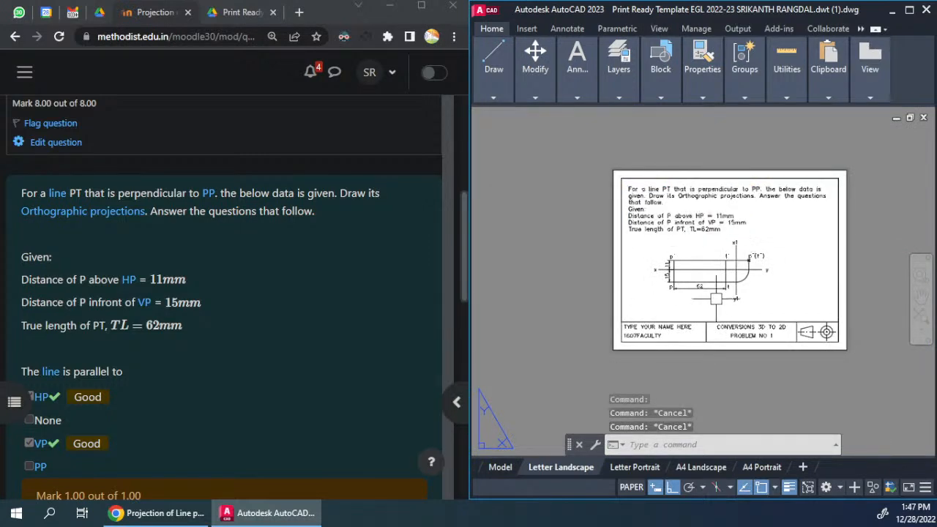
# Step: Fill in the title block's name attribute with the author's full name and replace the roll number attribute
pyautogui.scroll(4, 717, 308)
pyautogui.scroll(1, 725, 311)
pyautogui.scroll(-4, 686, 268)
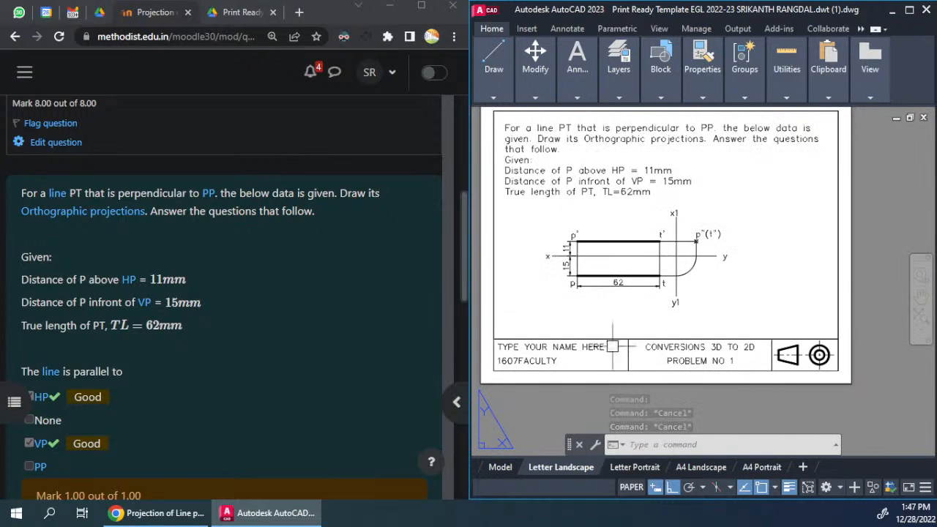
pyautogui.click(542, 350)
pyautogui.doubleClick(542, 350)
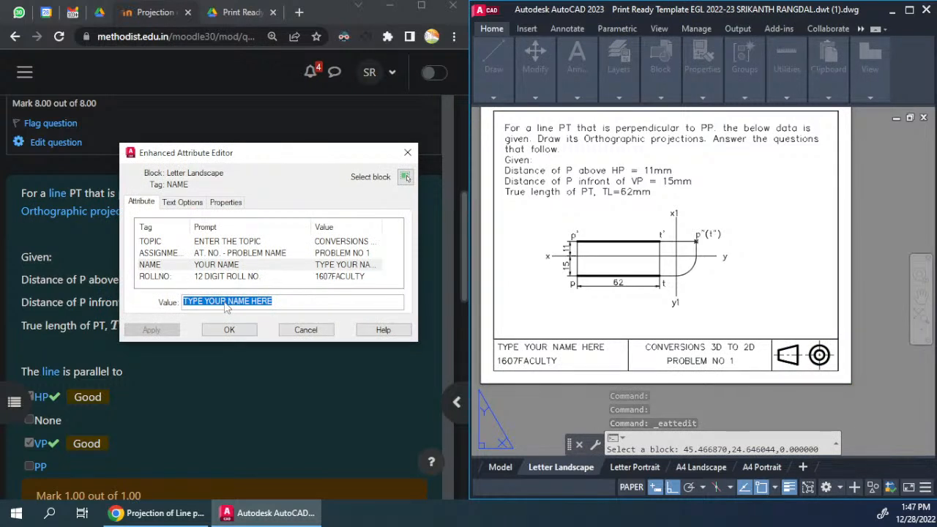
pyautogui.write('SRIKANTH RANGDAL')
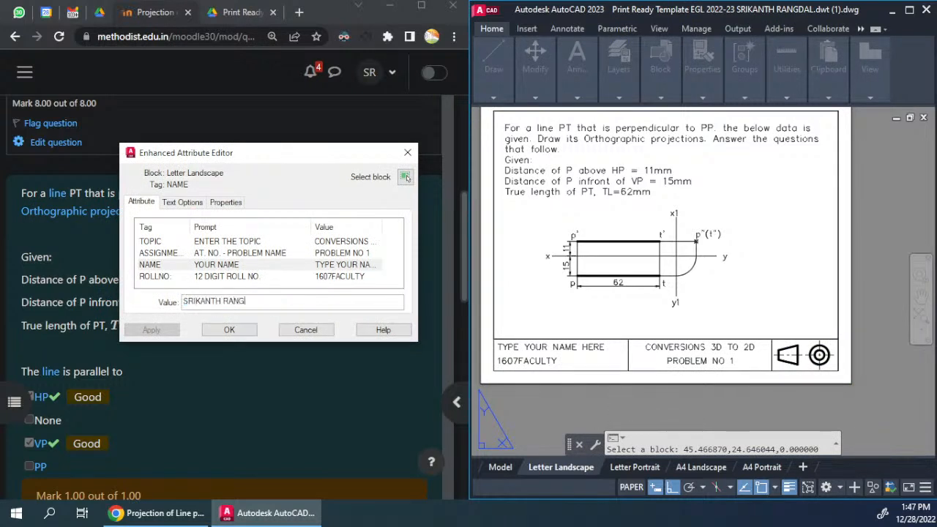
pyautogui.press('Return')
pyautogui.click(206, 303)
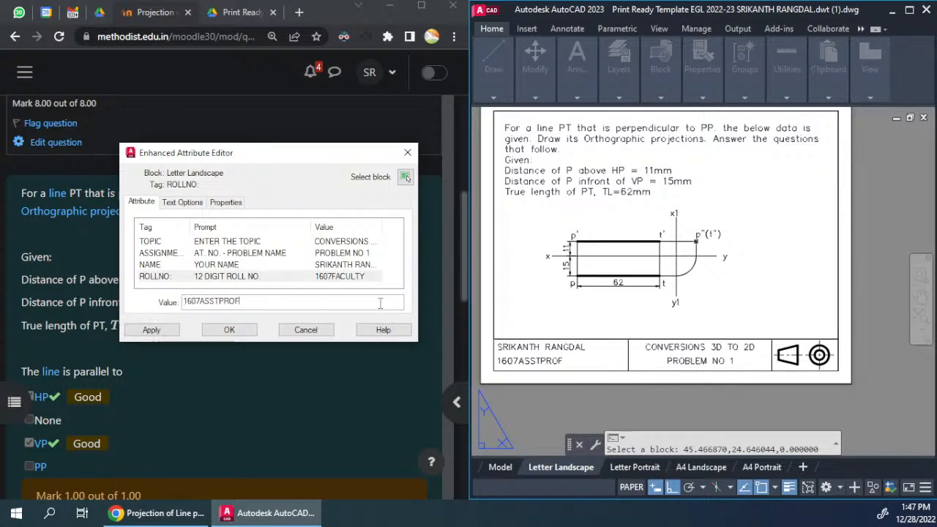
pyautogui.press('Return')
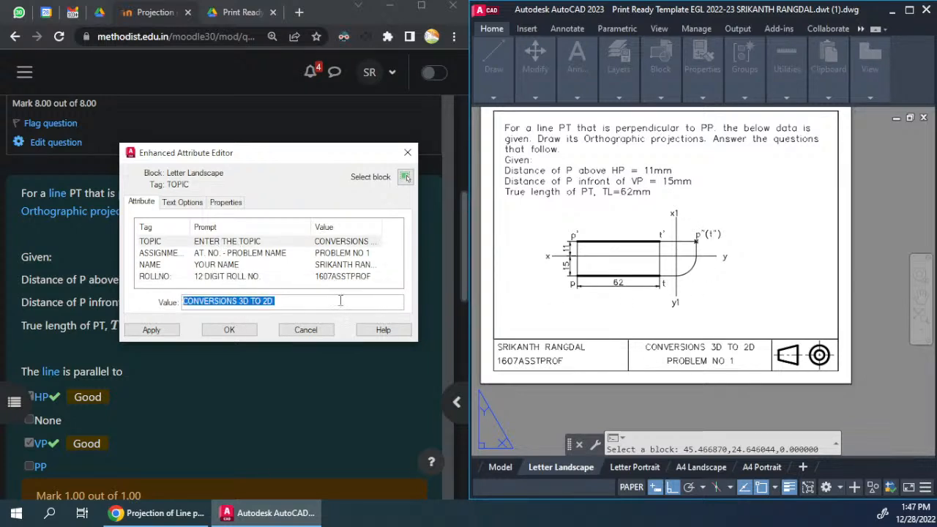
# Step: Set the title block's topic to PROJECTION OF LINES and its assignment to PARALLEL TO HP & VP, and apply the attributes
pyautogui.write('p')
pyautogui.press('BackSpace')
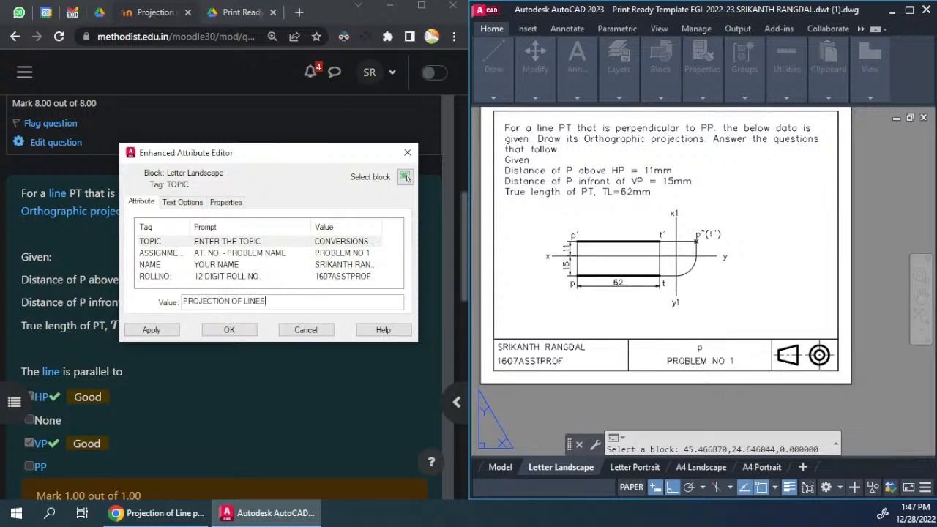
pyautogui.press('Return')
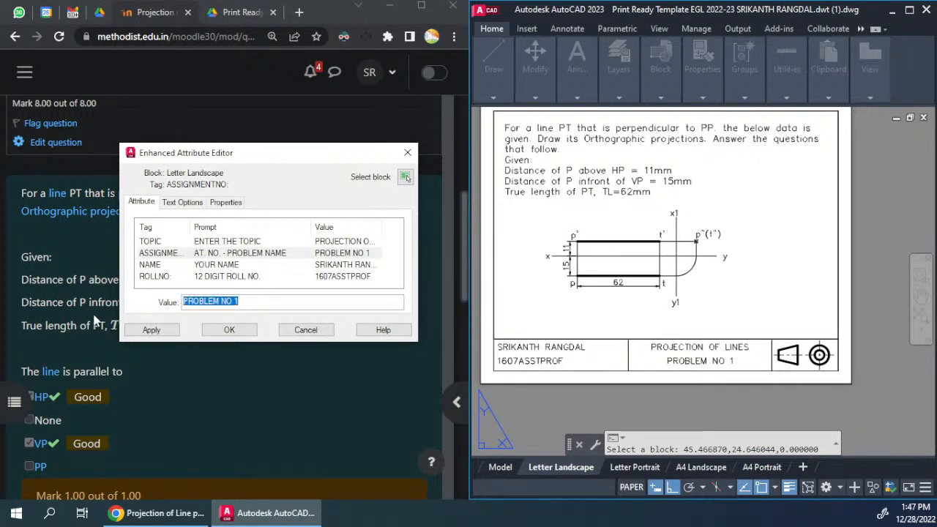
pyautogui.write('PARALL')
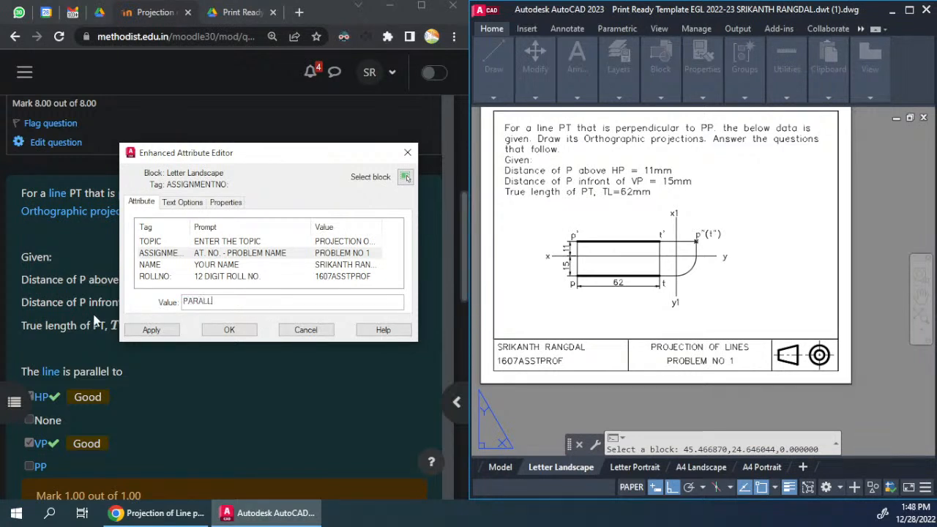
pyautogui.write('EL TO HP & VP')
pyautogui.click(218, 330)
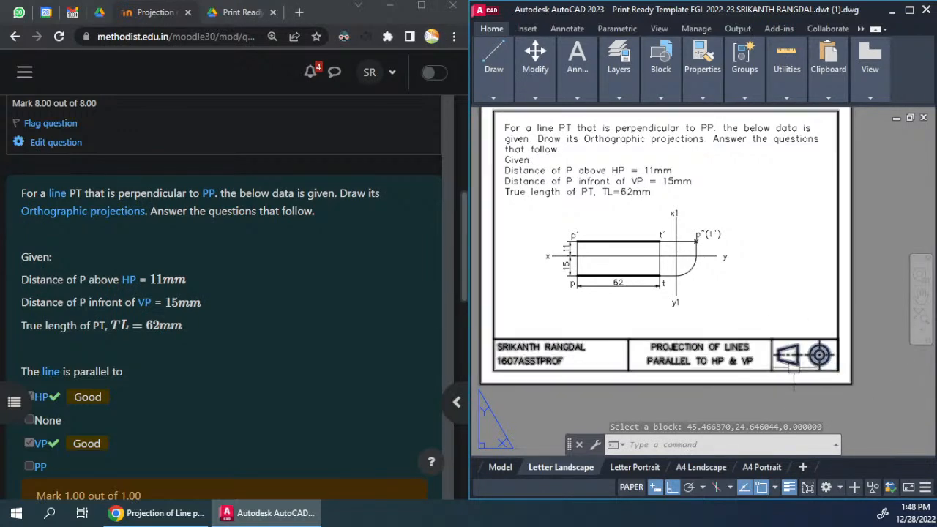
pyautogui.click(554, 348)
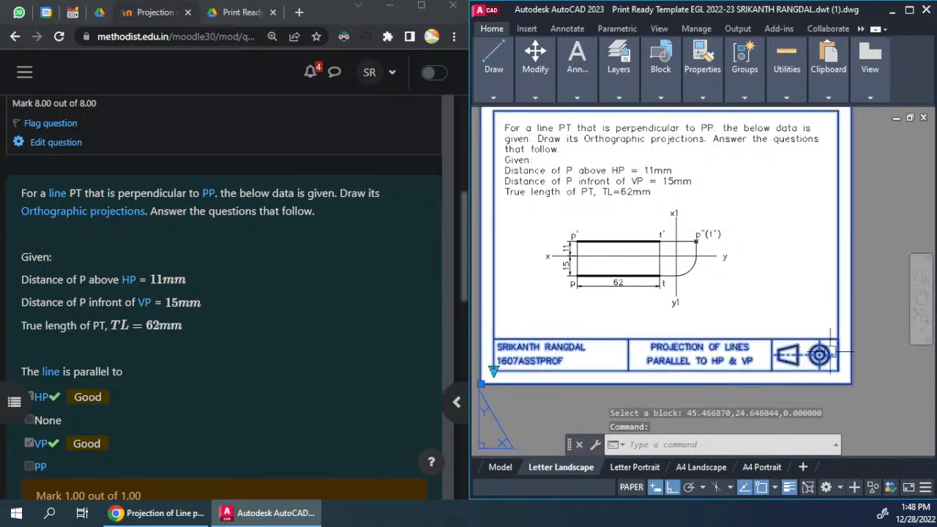
pyautogui.press('Escape')
pyautogui.press('Escape')
# Step: Plot the Letter Landscape layout as a single sheet with the DWG To PDF plotter
pyautogui.moveTo(699, 254); pyautogui.dragTo(742, 286, button='middle')
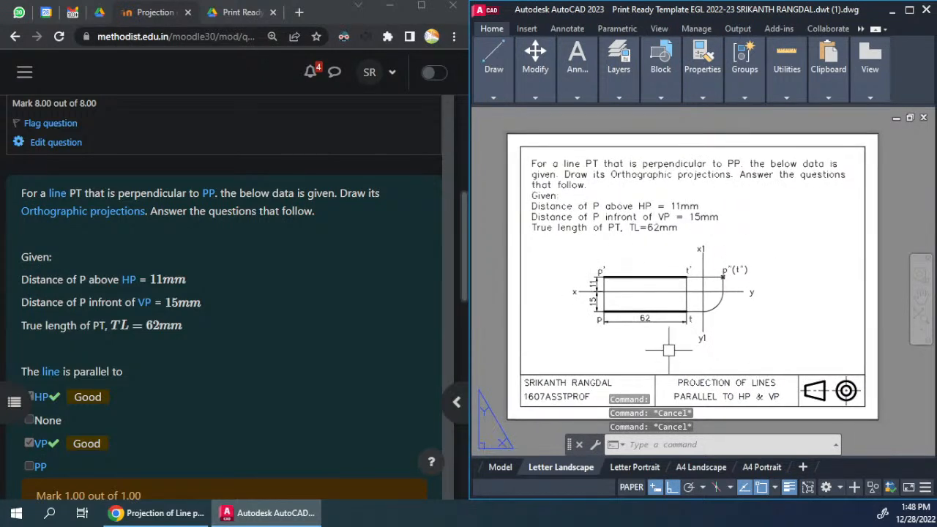
pyautogui.hotkey('ctrl', 'p')
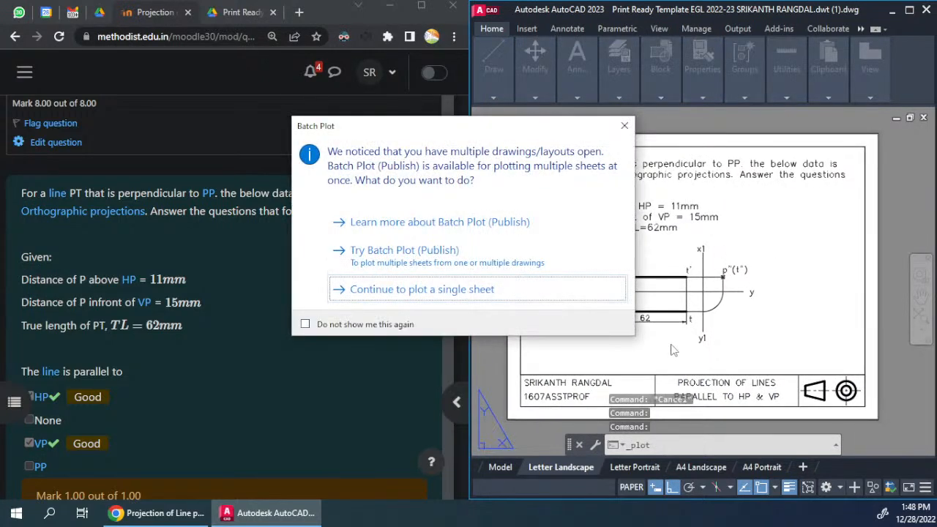
pyautogui.moveTo(440, 129); pyautogui.dragTo(404, 112)
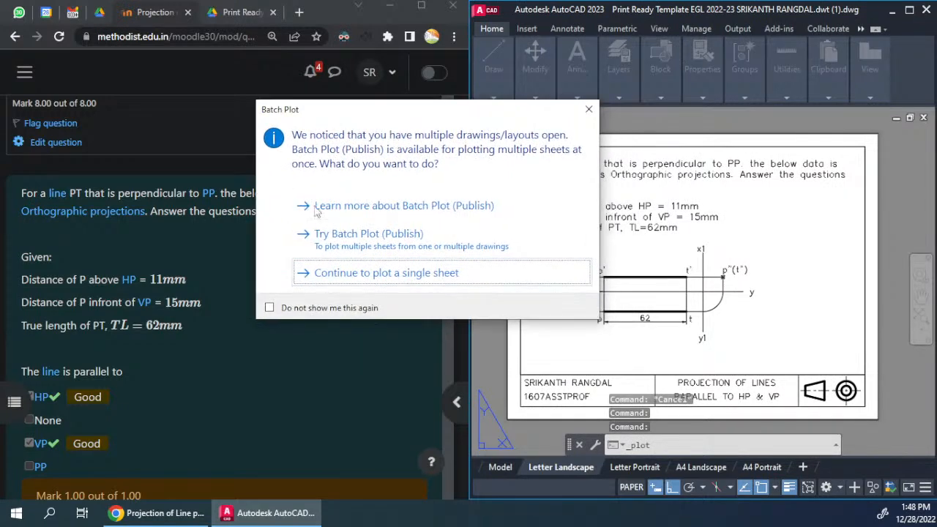
pyautogui.click(400, 275)
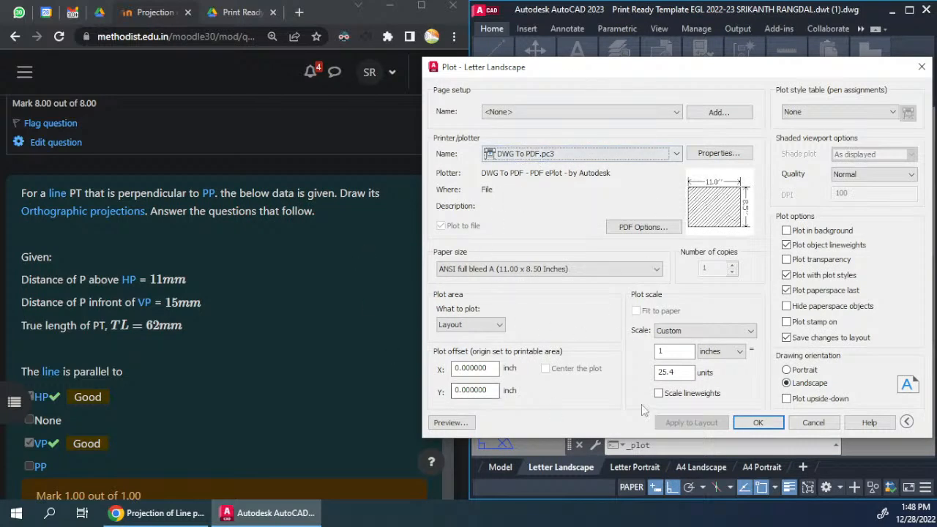
pyautogui.moveTo(708, 75); pyautogui.dragTo(480, 53)
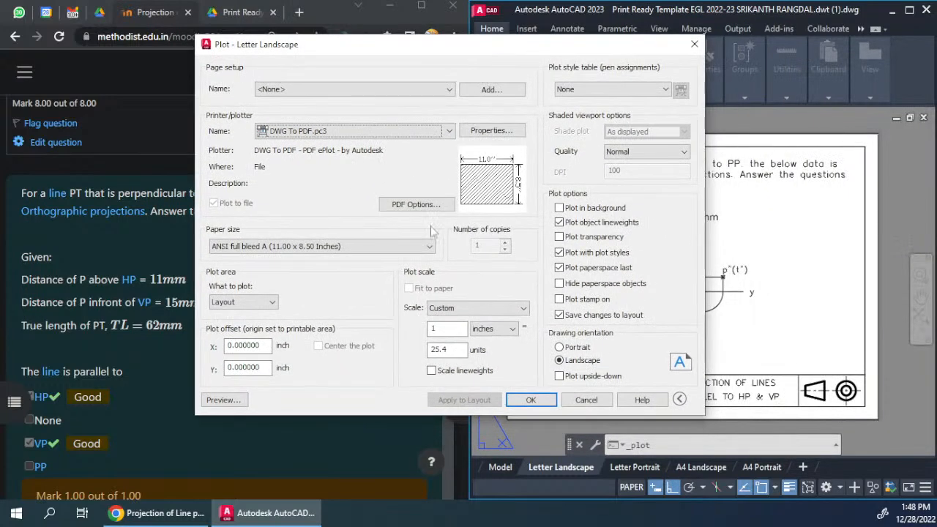
pyautogui.click(531, 400)
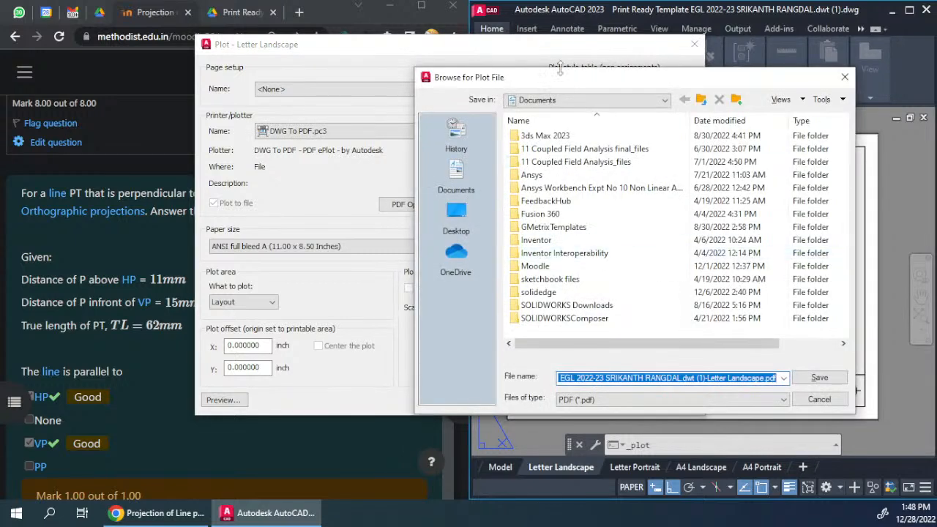
# Step: Save the plot file on the Desktop under the name LINE
pyautogui.click(456, 216)
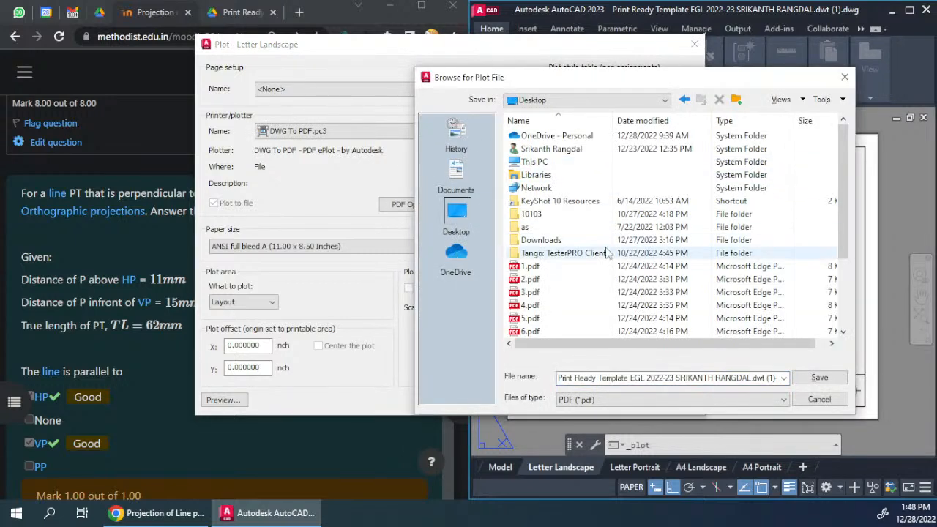
pyautogui.click(622, 378)
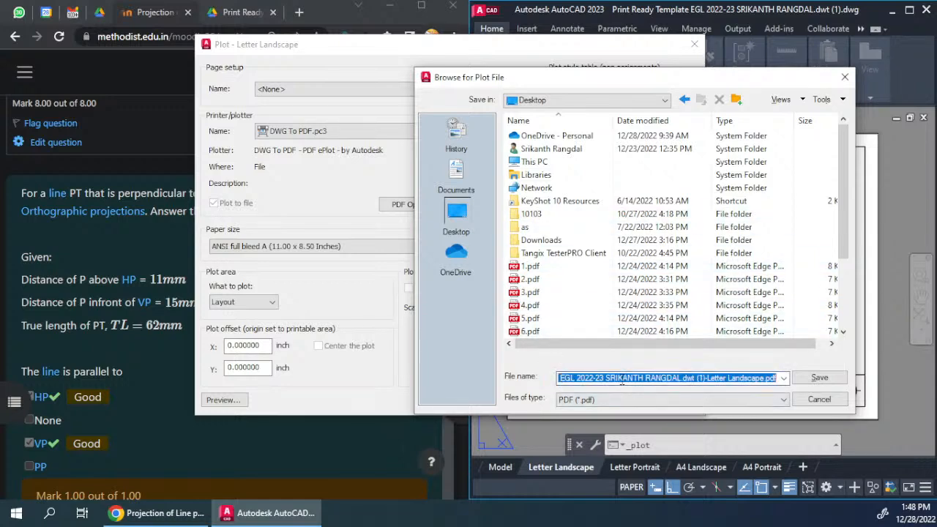
pyautogui.write('LINE')
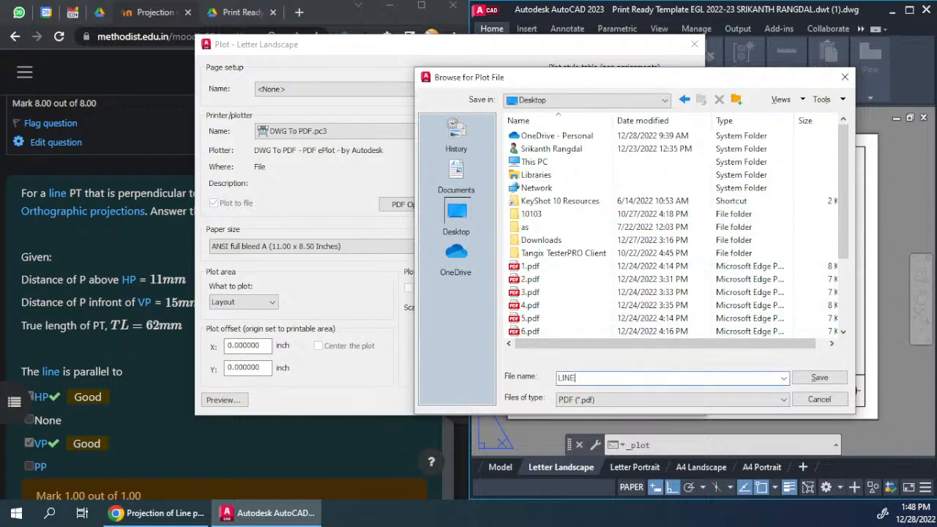
pyautogui.press('Return')
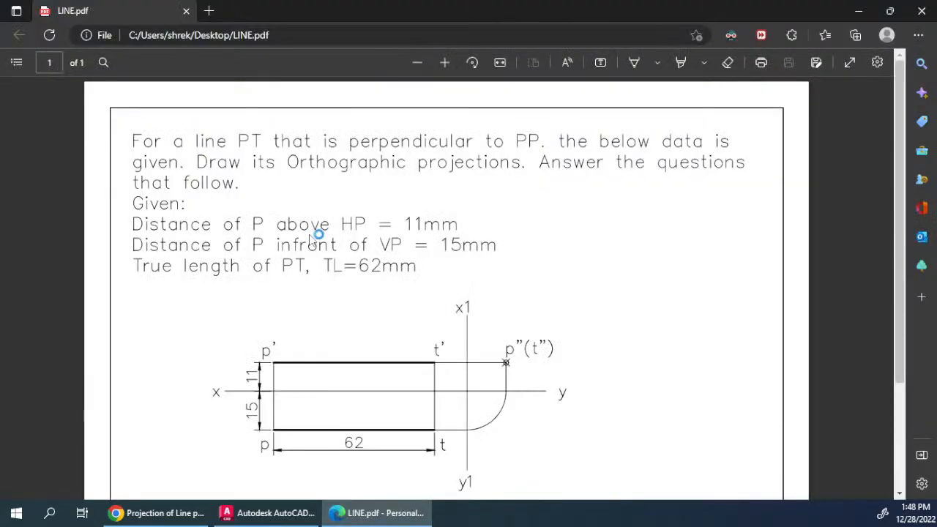
# Step: Examine the plotted sheet in LINE.pdf, comparing the line thickness of the projections, dimensions and labels
pyautogui.keyDown('ctrl'); pyautogui.scroll(-1, 589, 308); pyautogui.keyUp('ctrl')
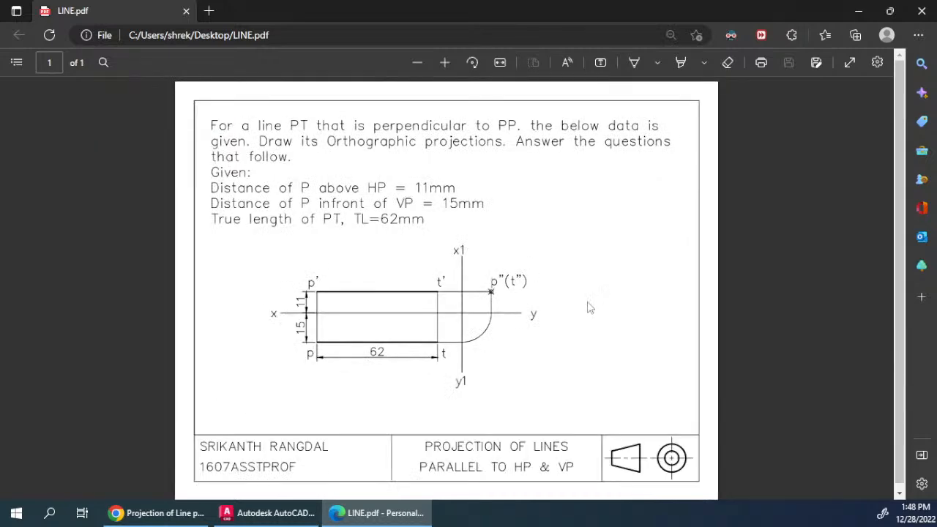
pyautogui.keyDown('ctrl'); pyautogui.scroll(5, 429, 339); pyautogui.keyUp('ctrl')
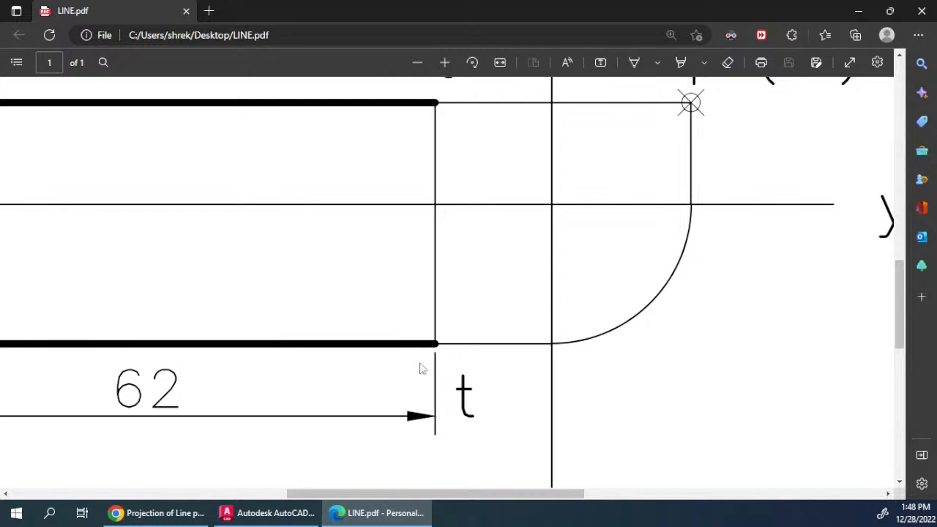
pyautogui.scroll(3, 451, 368)
pyautogui.scroll(-3, 435, 366)
pyautogui.scroll(2, 441, 276)
pyautogui.keyDown('ctrl'); pyautogui.scroll(-3, 661, 316); pyautogui.keyUp('ctrl')
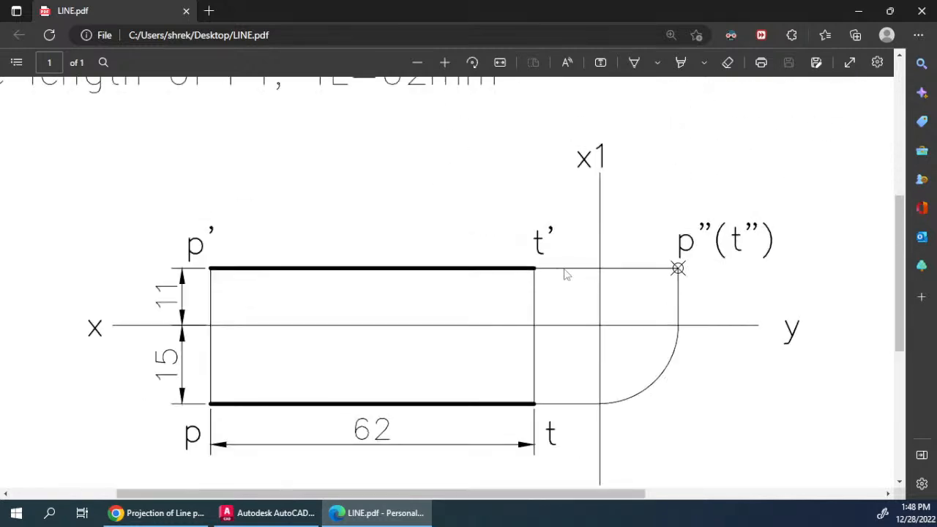
pyautogui.keyDown('ctrl'); pyautogui.scroll(5, 218, 299); pyautogui.keyUp('ctrl')
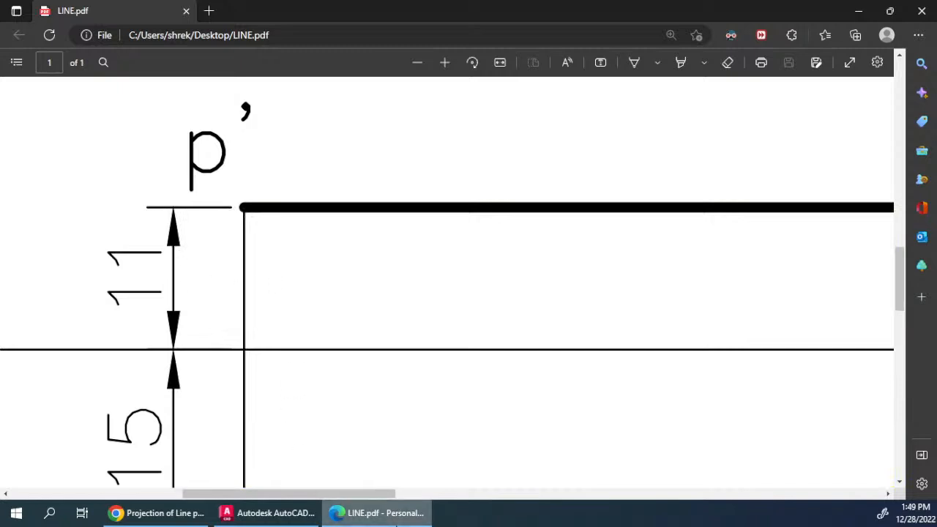
# Step: Switch back to AutoCAD and return to the drawing's model space
pyautogui.click(165, 513)
pyautogui.click(233, 511)
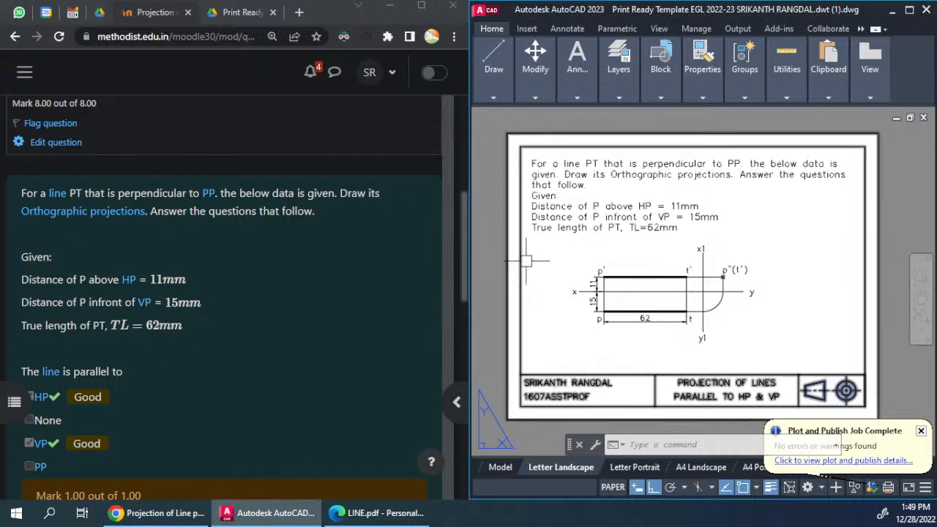
pyautogui.click(501, 467)
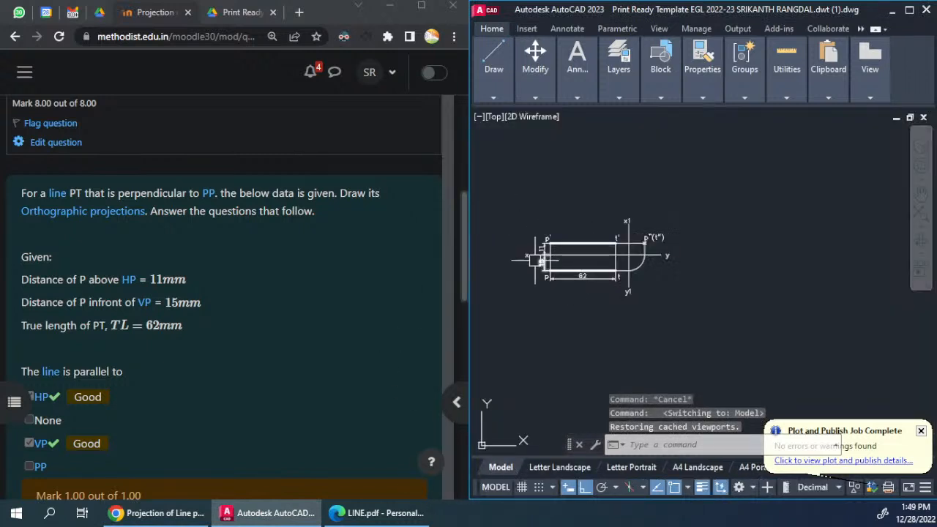
# Step: Move the whole line-type legend beside the projections of line PT, with Ortho off
pyautogui.scroll(3, 536, 262)
pyautogui.scroll(-3, 536, 262)
pyautogui.moveTo(648, 347); pyautogui.dragTo(648, 254, button='middle')
pyautogui.scroll(-4, 659, 255)
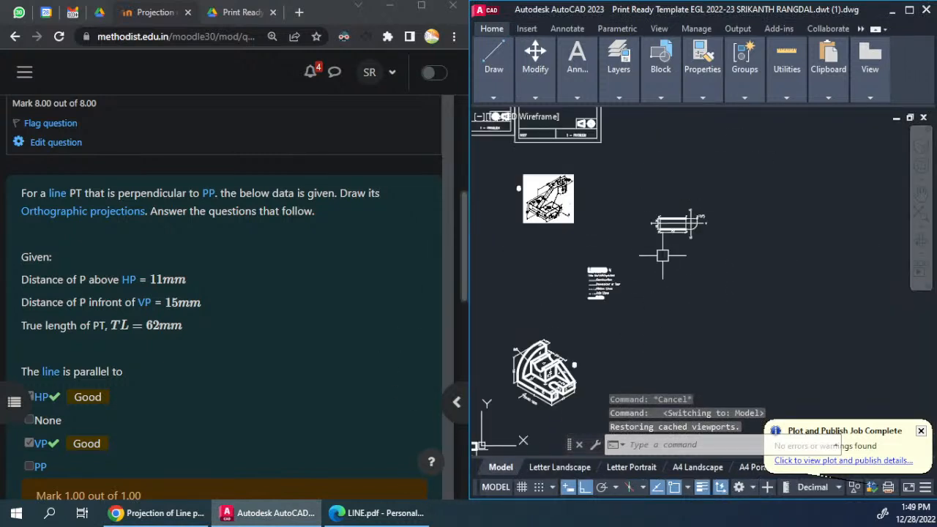
pyautogui.click(642, 254)
pyautogui.click(561, 316)
pyautogui.moveTo(649, 315); pyautogui.dragTo(618, 318, button='middle')
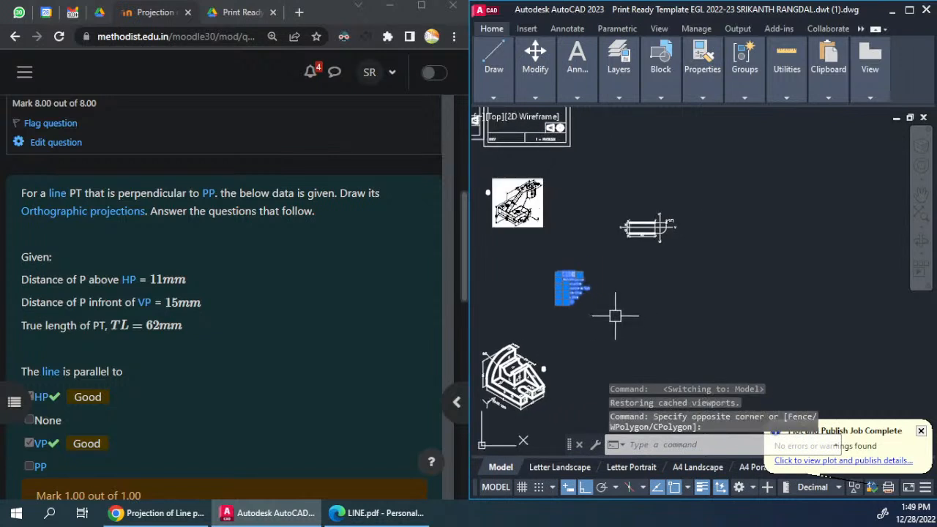
pyautogui.write('m')
pyautogui.press('Return')
pyautogui.click(565, 319)
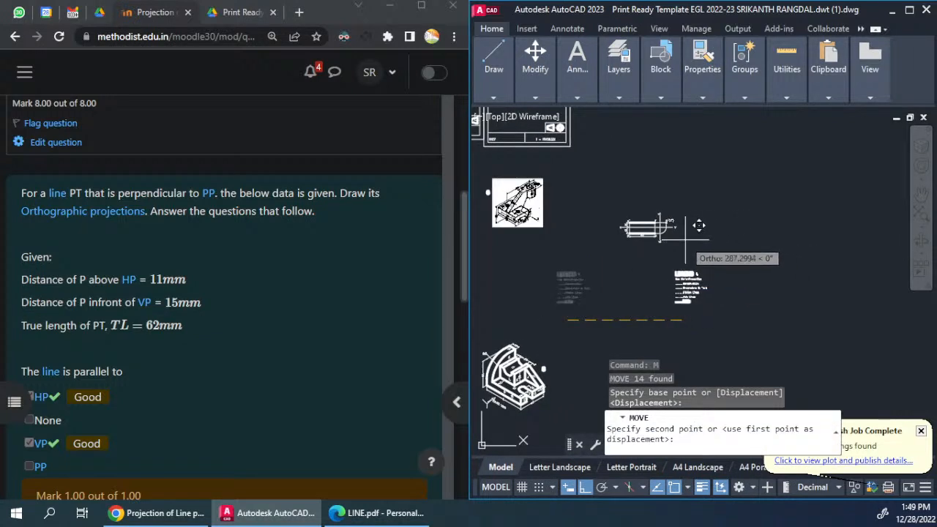
pyautogui.click(584, 490)
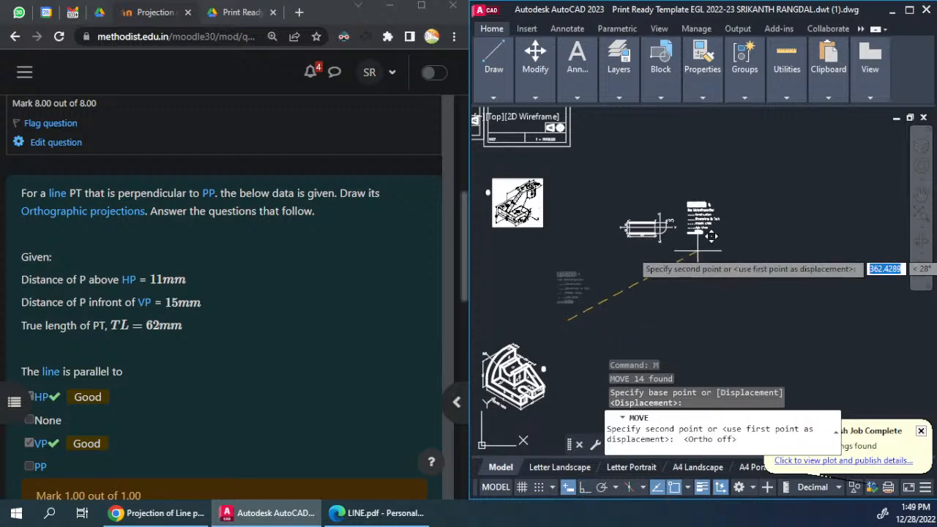
pyautogui.click(674, 219)
# Step: Match the properties of the legend's Dimensions & Text line onto the 11, 15 and 62 dimensions
pyautogui.scroll(2, 565, 248)
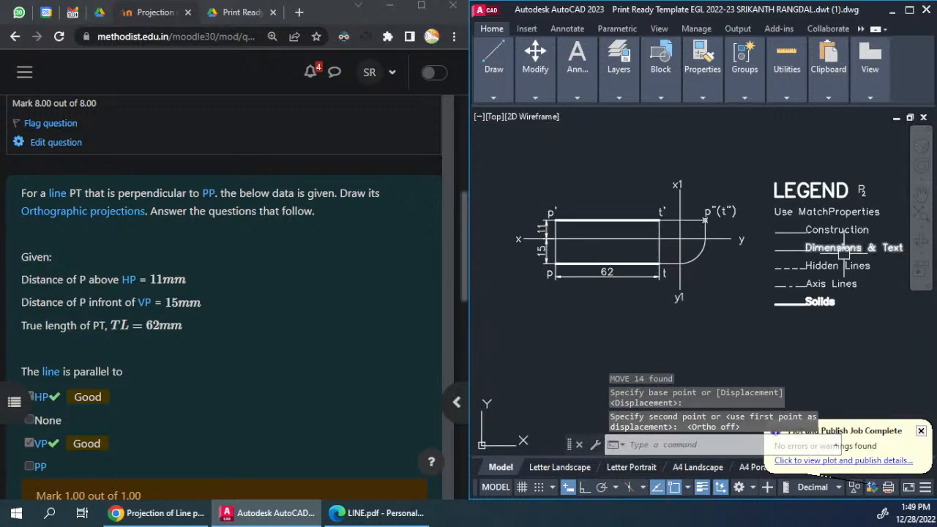
pyautogui.write('MA')
pyautogui.press('Return')
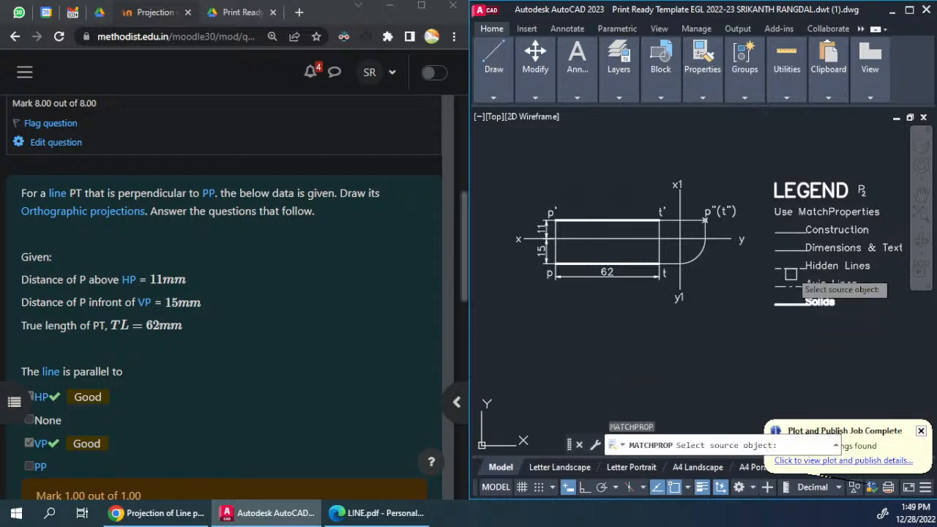
pyautogui.click(789, 247)
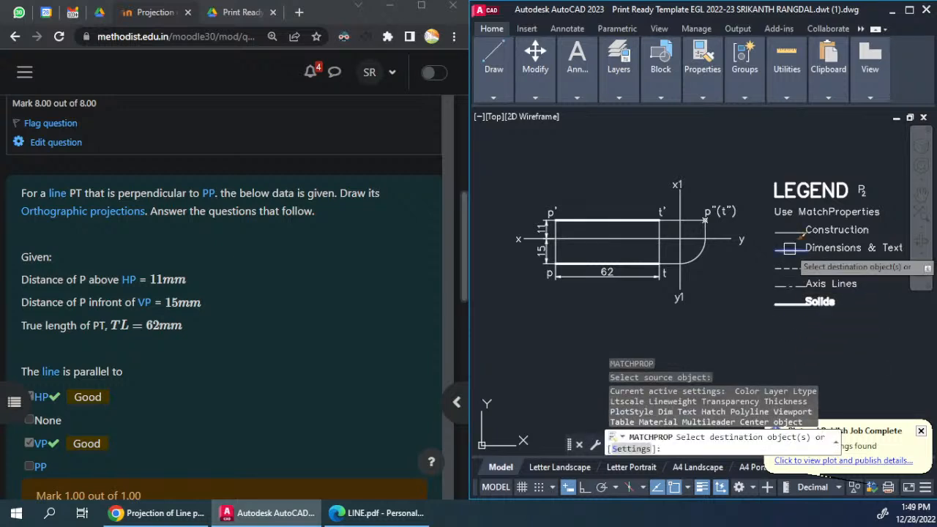
pyautogui.scroll(6, 539, 225)
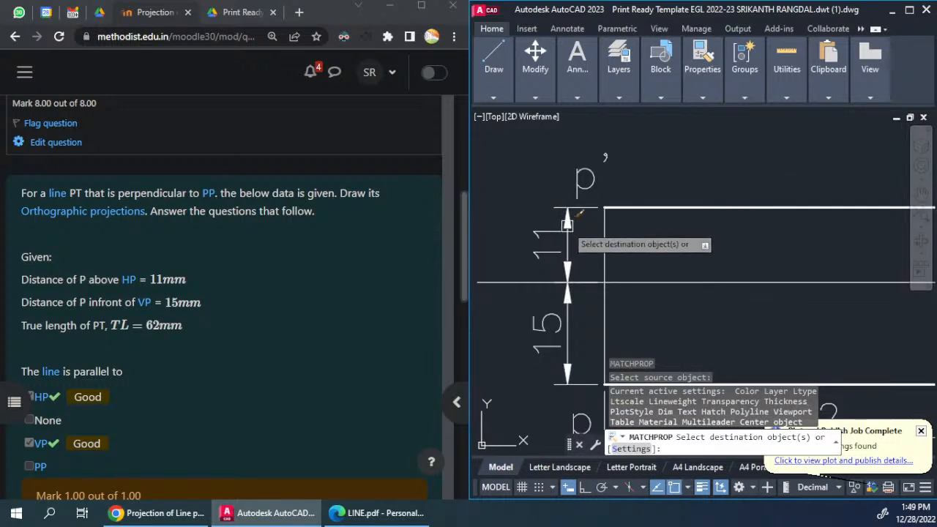
pyautogui.click(567, 226)
pyautogui.click(567, 353)
pyautogui.scroll(-2, 523, 290)
pyautogui.click(583, 382)
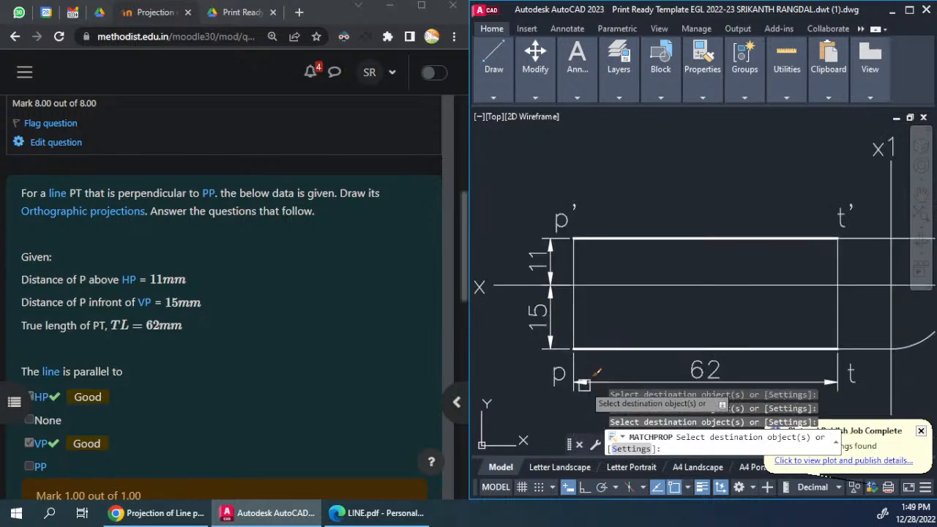
pyautogui.press('Return')
# Step: Return to the Letter Landscape layout and examine the line thickness of the dimensions against the projection lines
pyautogui.scroll(-4, 552, 322)
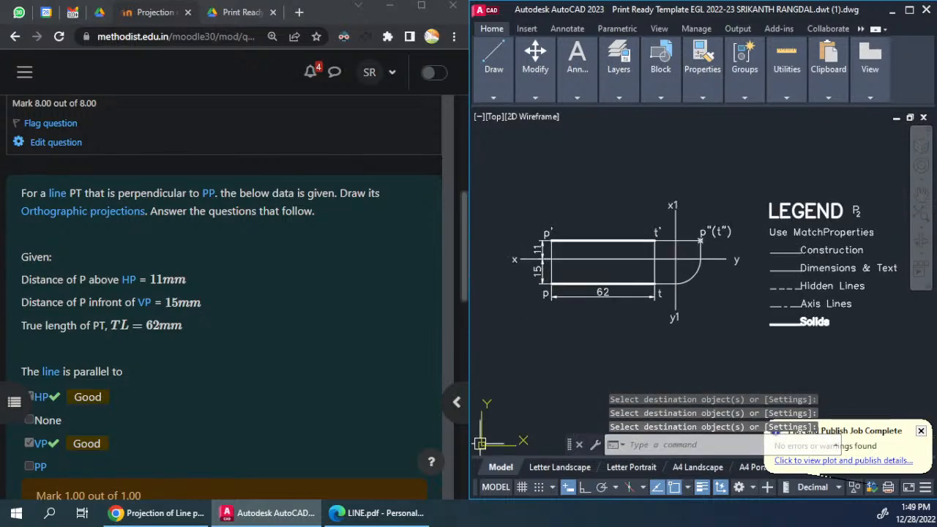
pyautogui.click(557, 467)
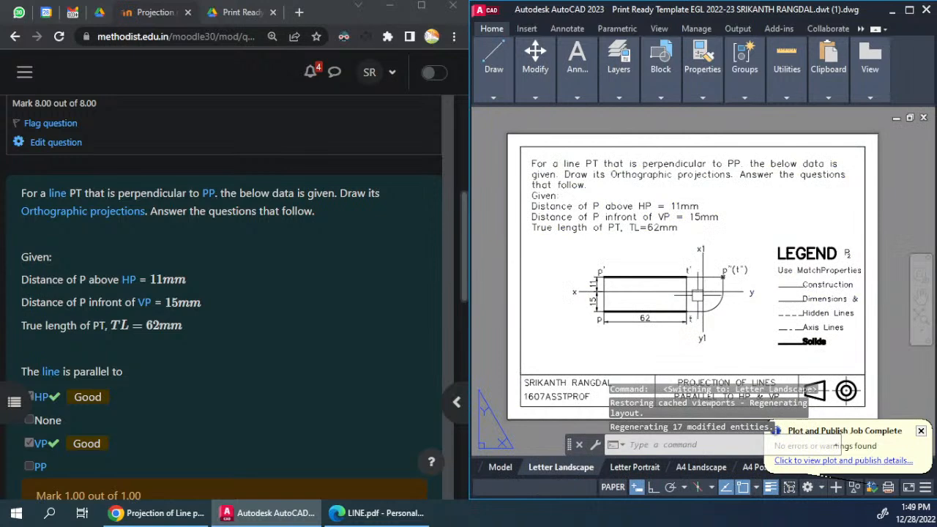
pyautogui.scroll(10, 597, 281)
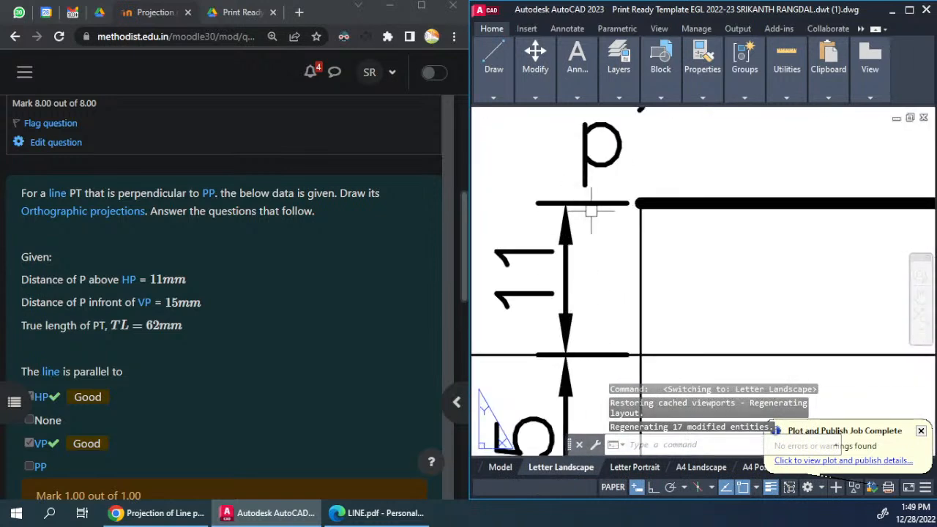
pyautogui.moveTo(586, 209); pyautogui.dragTo(621, 162, button='middle')
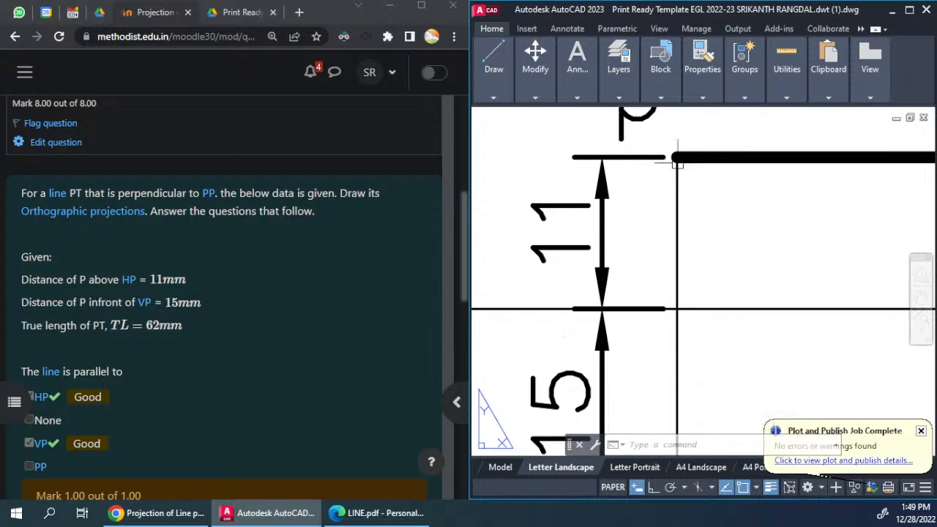
pyautogui.scroll(-4, 637, 296)
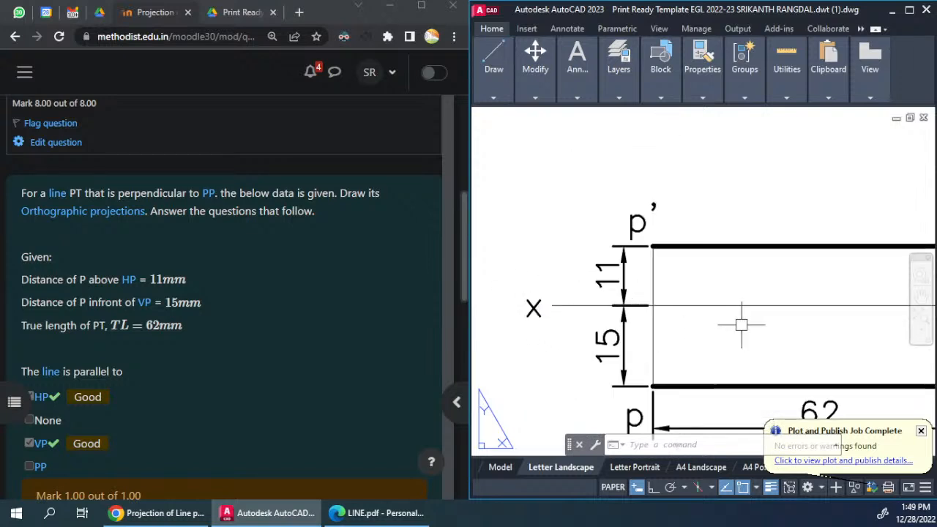
pyautogui.moveTo(738, 325); pyautogui.dragTo(610, 308, button='middle')
pyautogui.scroll(7, 529, 241)
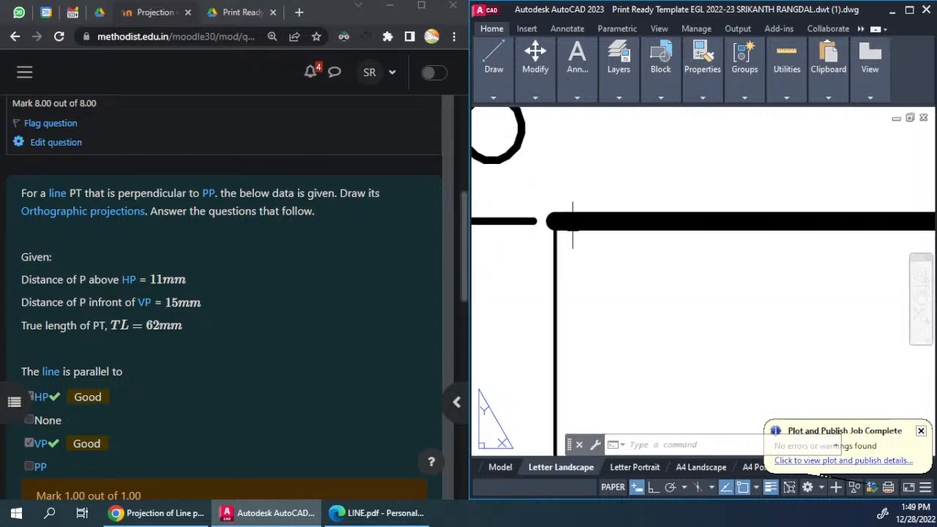
pyautogui.scroll(-6, 579, 220)
pyautogui.moveTo(769, 323); pyautogui.dragTo(737, 292, button='middle')
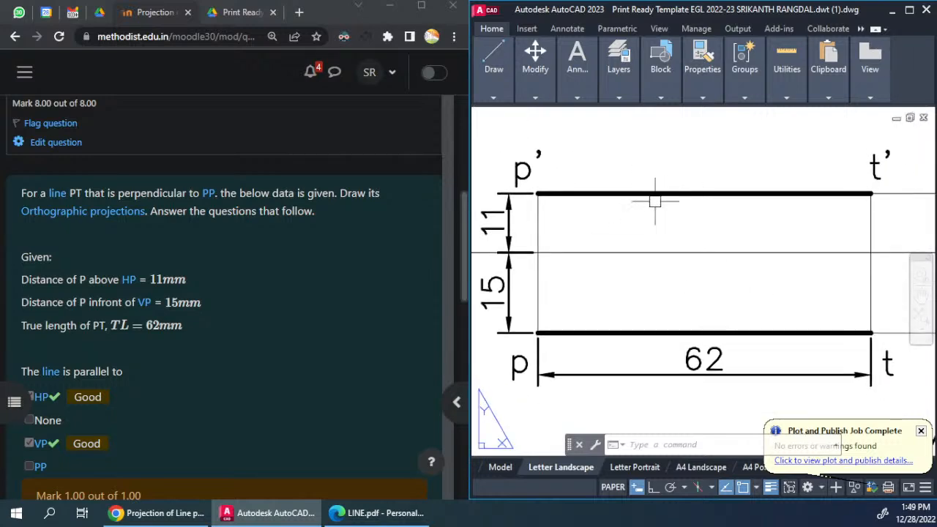
pyautogui.scroll(-4, 673, 201)
pyautogui.scroll(4, 736, 271)
pyautogui.scroll(-4, 816, 314)
pyautogui.scroll(-4, 815, 313)
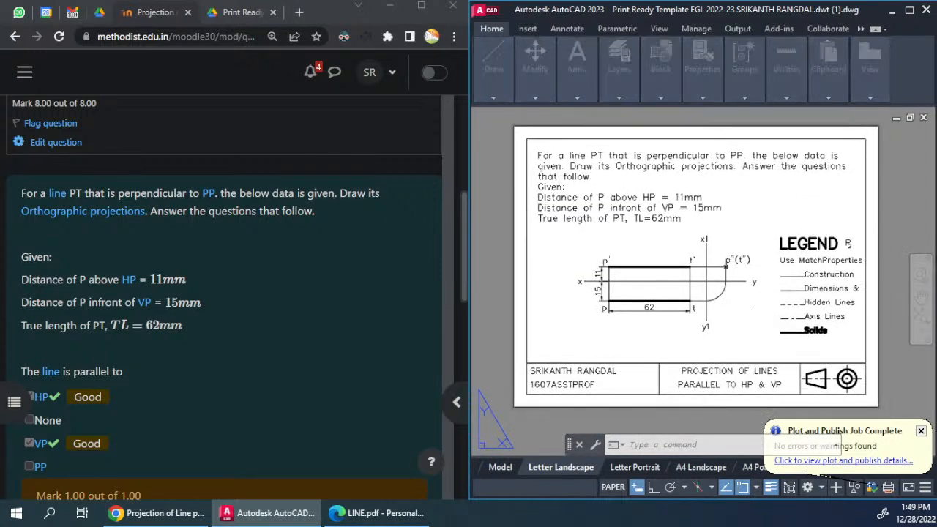
# Step: Plot the Letter Landscape layout with DWG To PDF.pc3 to LINE.pdf on the Desktop, overwriting the existing file
pyautogui.hotkey('ctrl', 'p')
pyautogui.click(352, 293)
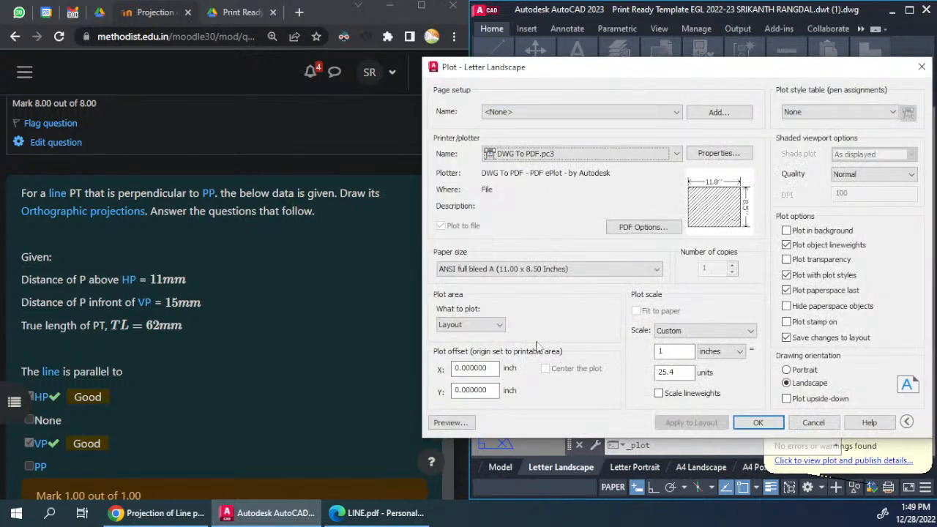
pyautogui.click(757, 423)
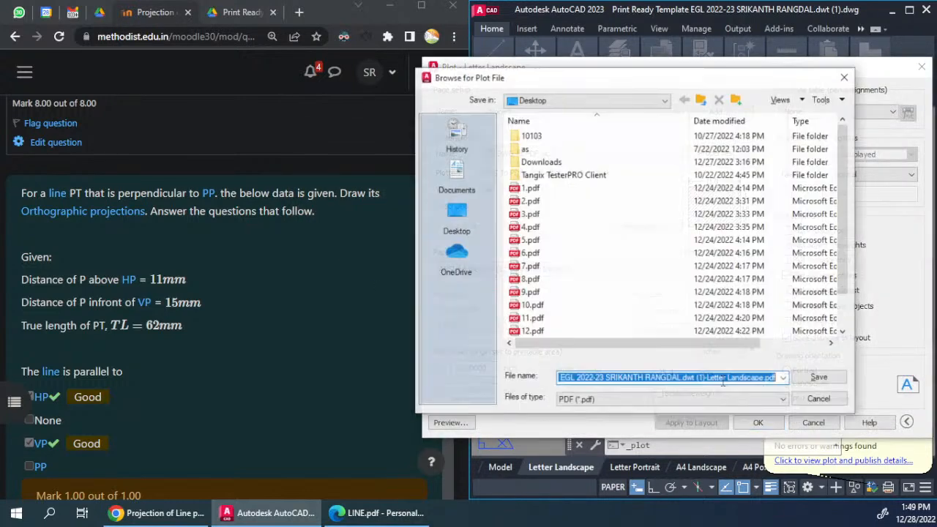
pyautogui.write('LIN')
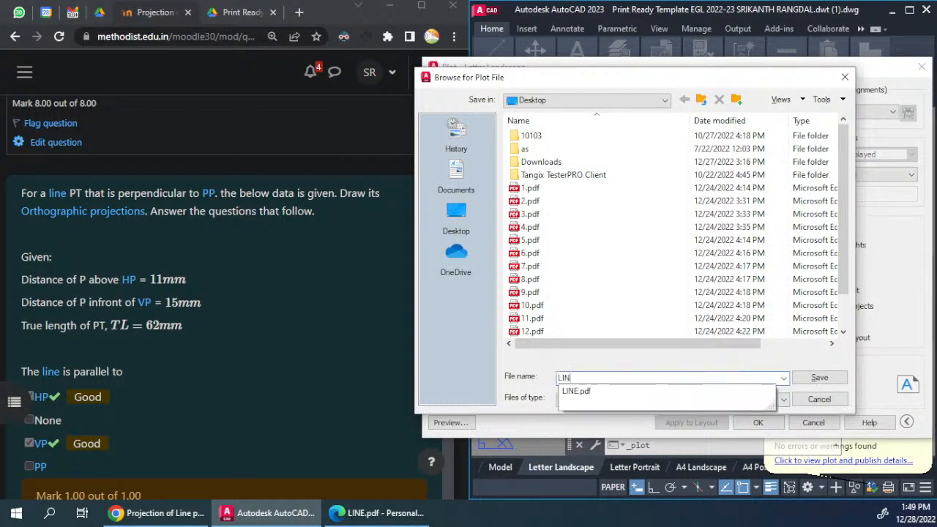
pyautogui.write('E')
pyautogui.click(619, 392)
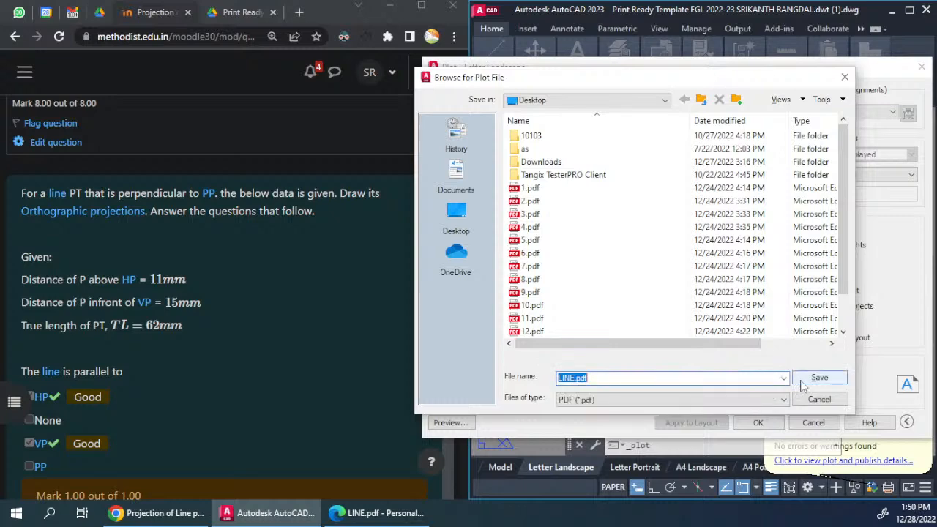
pyautogui.click(820, 377)
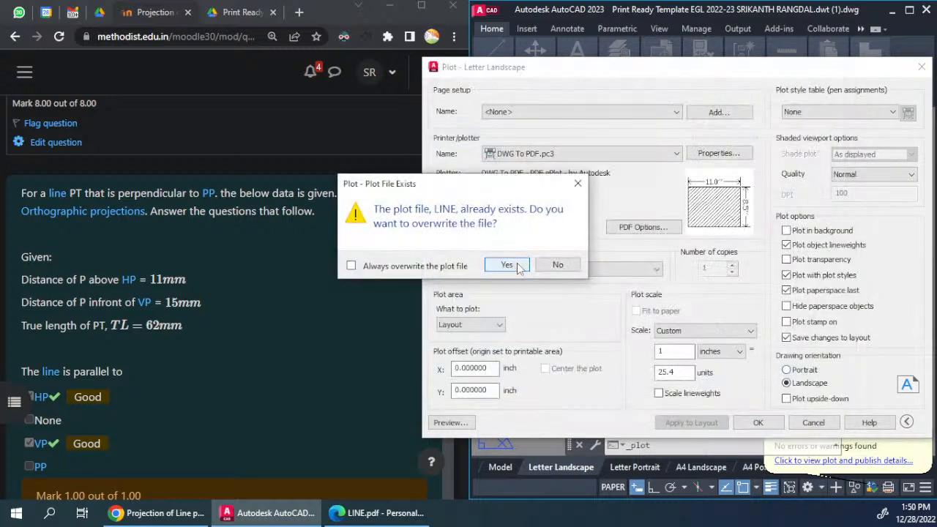
pyautogui.click(517, 267)
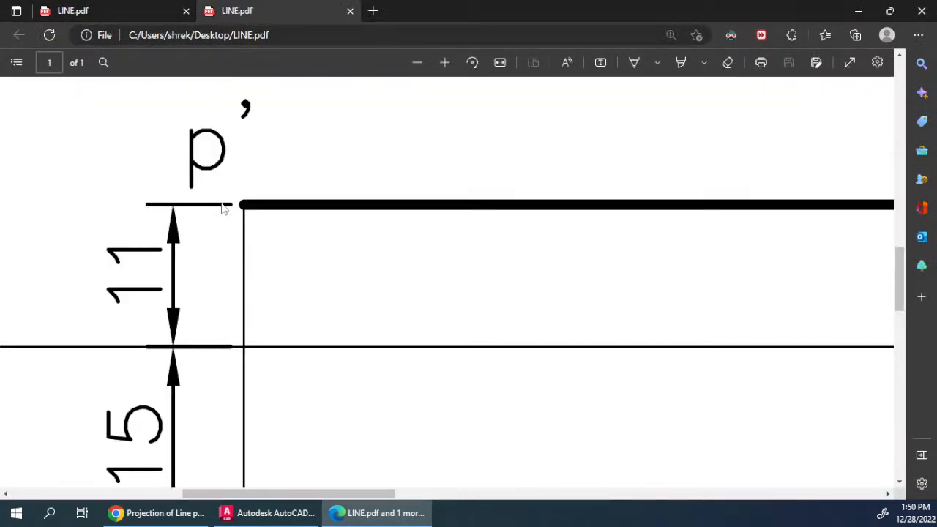
# Step: Examine the plotted LINE.pdf, comparing the thickness of the dimension lines with the projection lines and the legend
pyautogui.keyDown('ctrl'); pyautogui.scroll(-3, 214, 231); pyautogui.keyUp('ctrl')
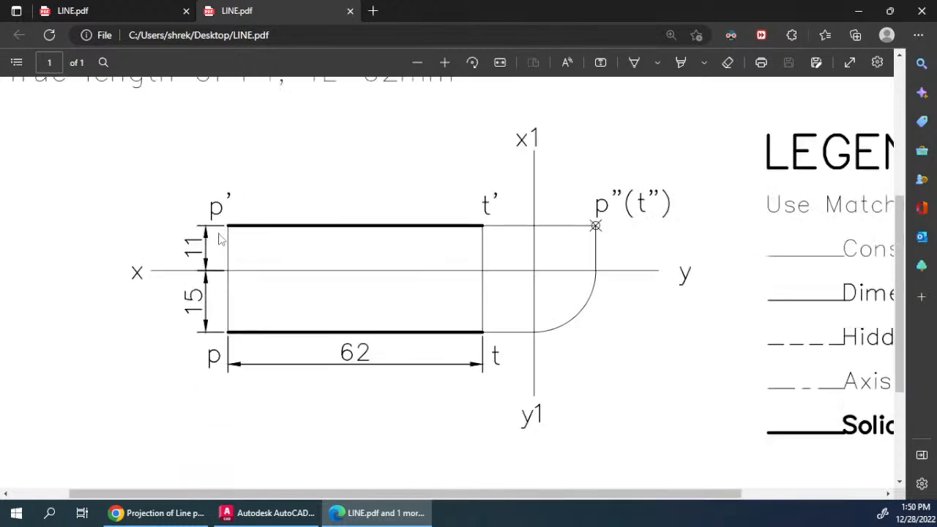
pyautogui.keyDown('ctrl'); pyautogui.scroll(-5, 219, 238); pyautogui.keyUp('ctrl')
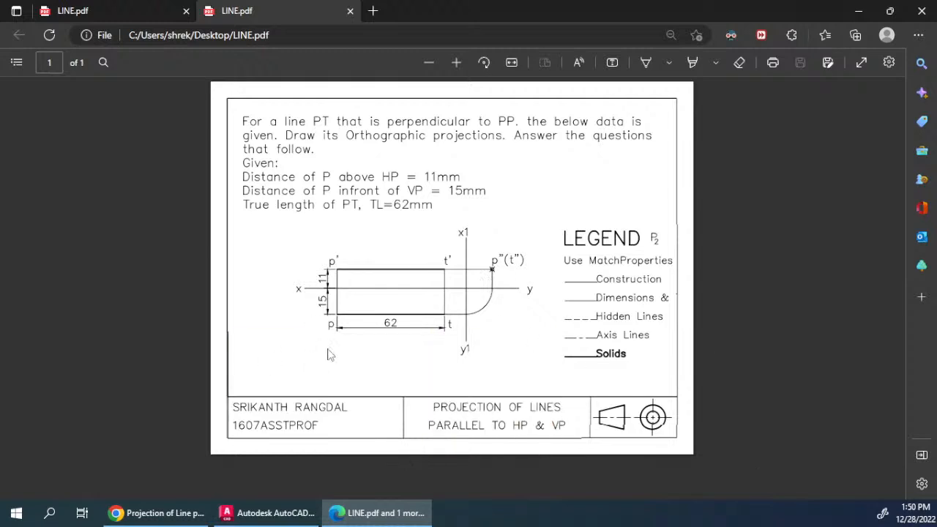
pyautogui.keyDown('ctrl'); pyautogui.scroll(4, 359, 303); pyautogui.keyUp('ctrl')
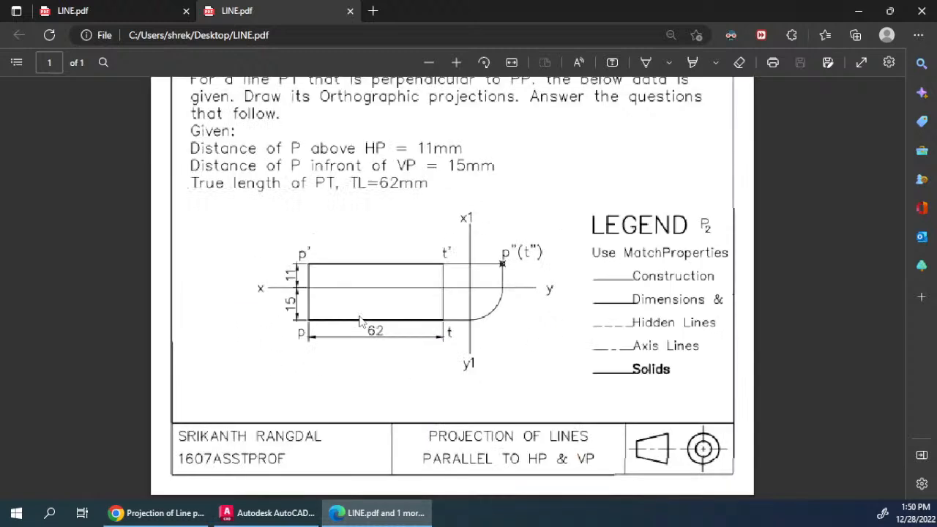